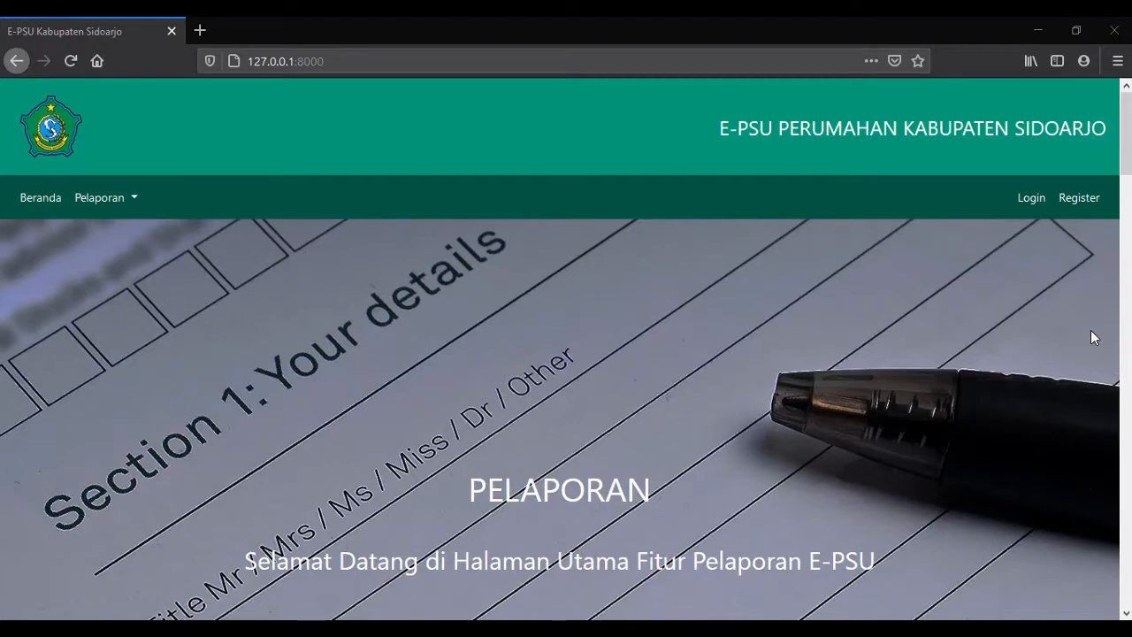
Go to the Login page from the navigation bar and view the empty login form.
left_click(1032, 199)
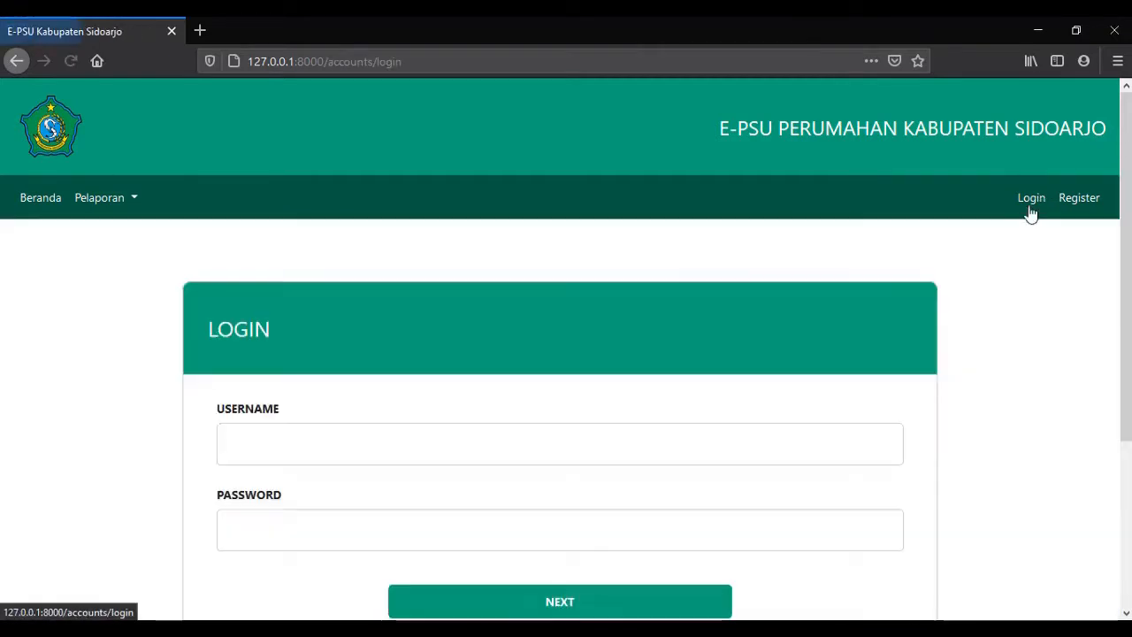
scroll(852, 267, "down", 2)
scroll(852, 267, "down", 1)
scroll(265, 222, "up", 2)
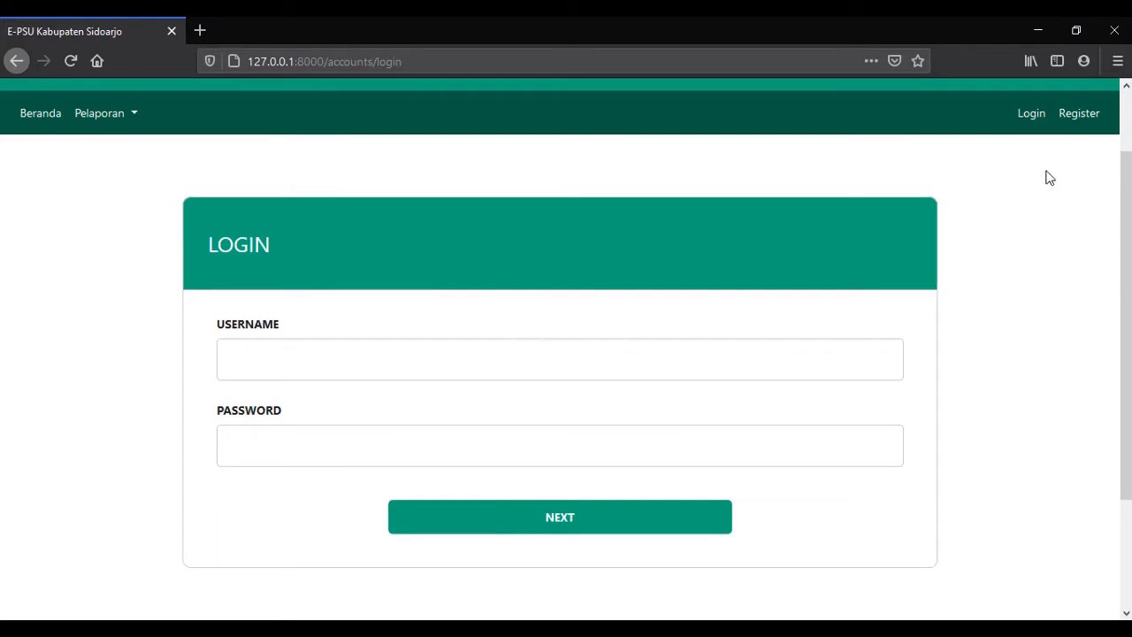
Open the Register form for a new account.
left_click(1079, 115)
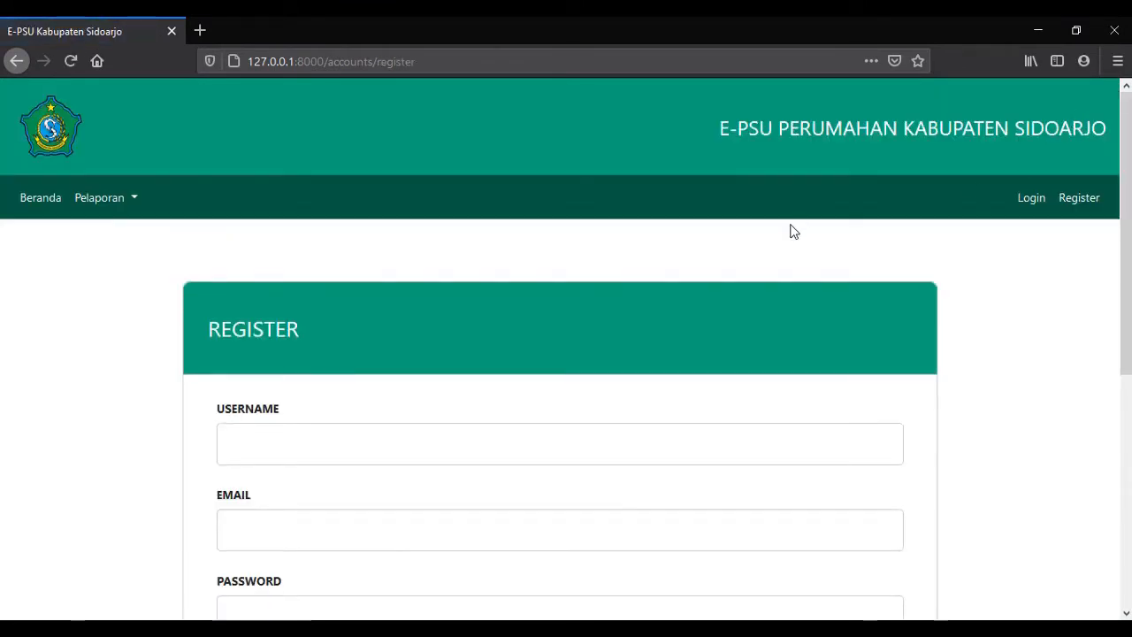
scroll(791, 232, "down", 1)
scroll(789, 232, "up", 1)
scroll(788, 228, "down", 1)
scroll(789, 228, "up", 1)
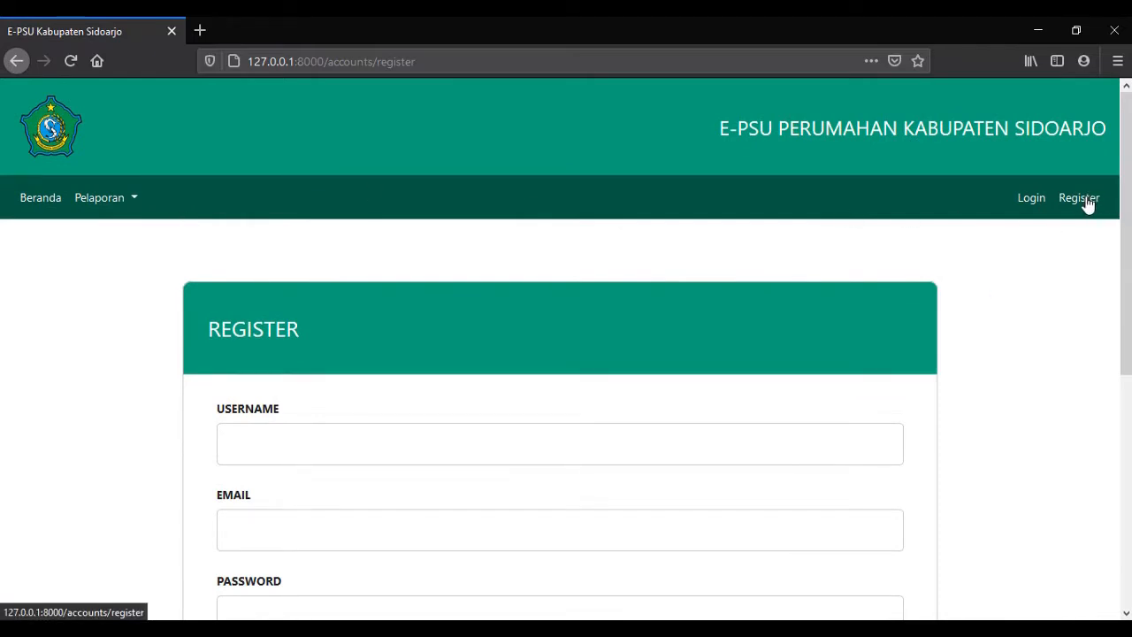
scroll(557, 245, "down", 2)
Enter a new developer username, an e-mail address and a matching password.
left_click(418, 285)
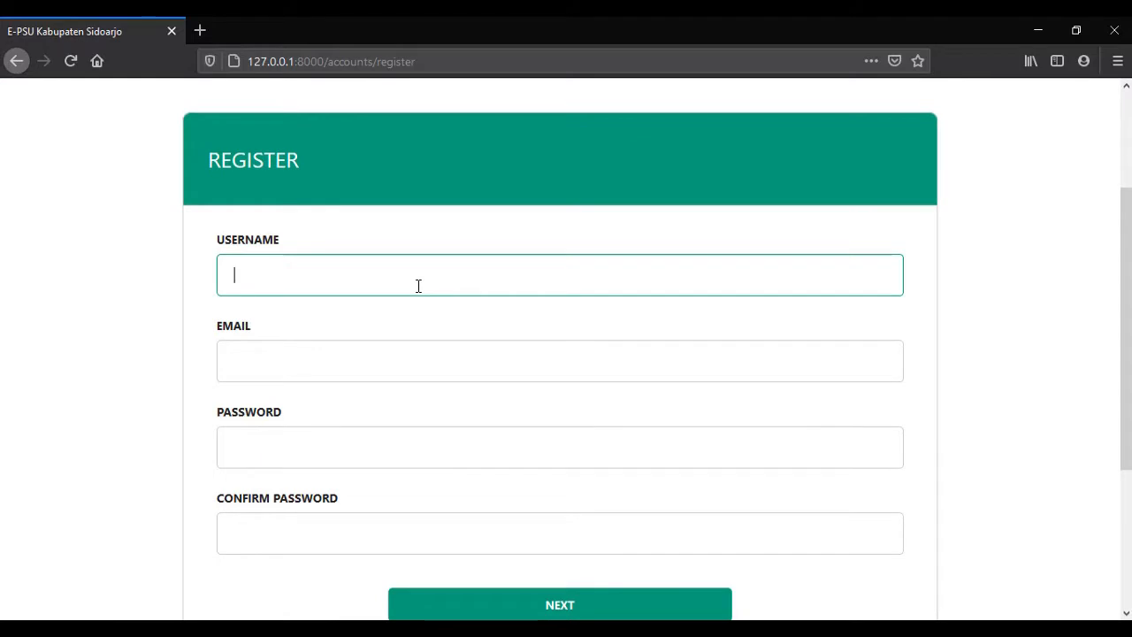
scroll(418, 285, "up", 1)
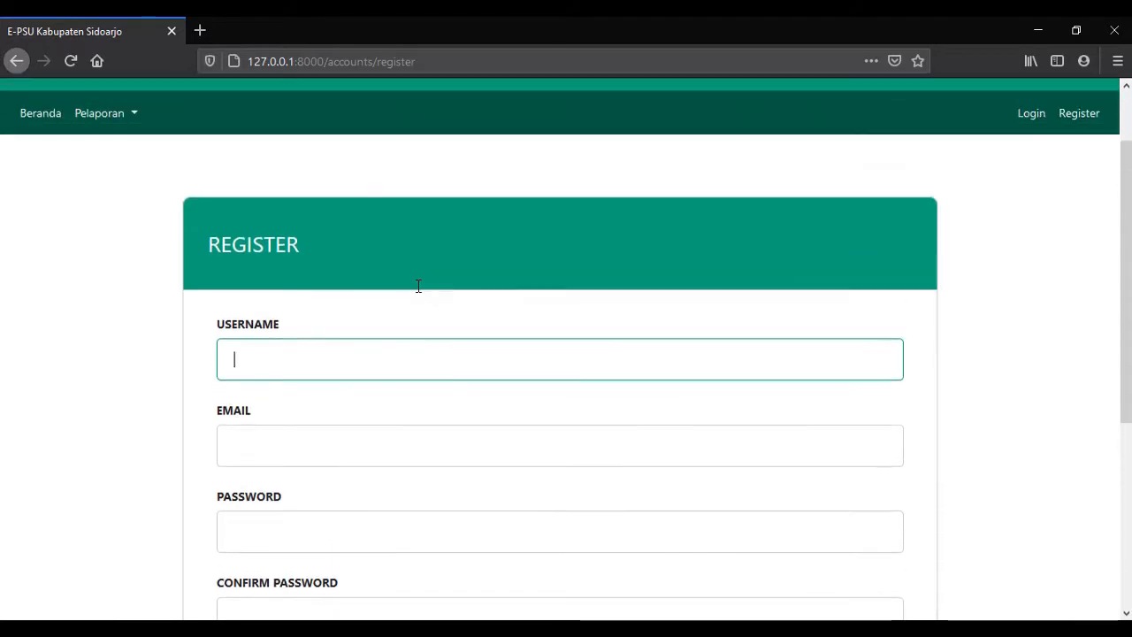
scroll(418, 285, "down", 2)
scroll(418, 285, "up", 1)
scroll(418, 285, "up", 1)
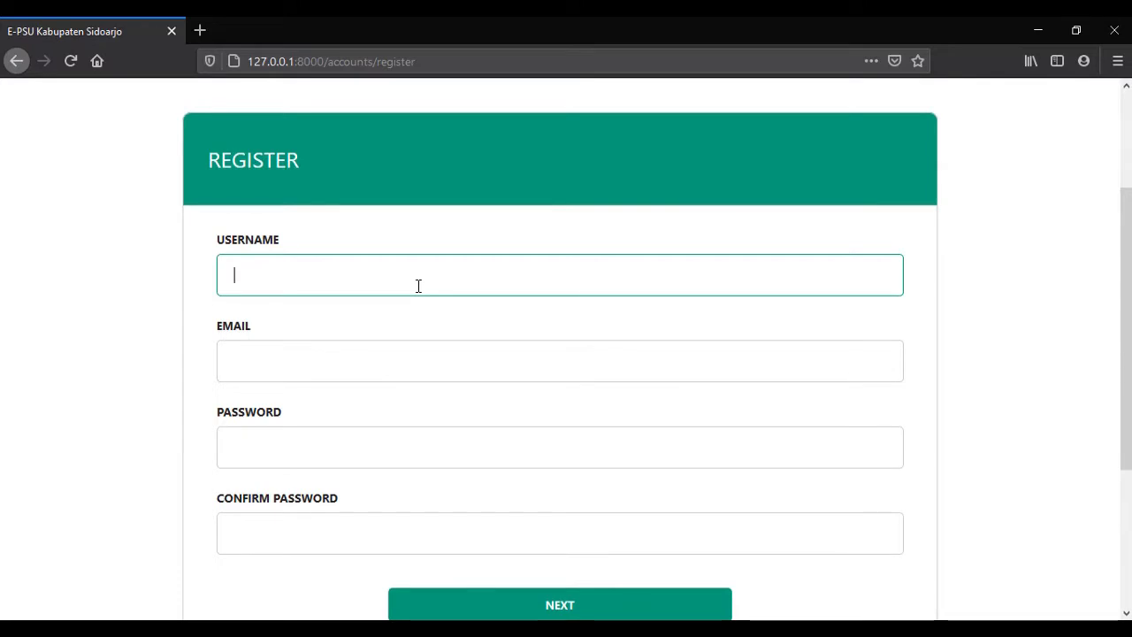
type("pengembang1")
key("Tab")
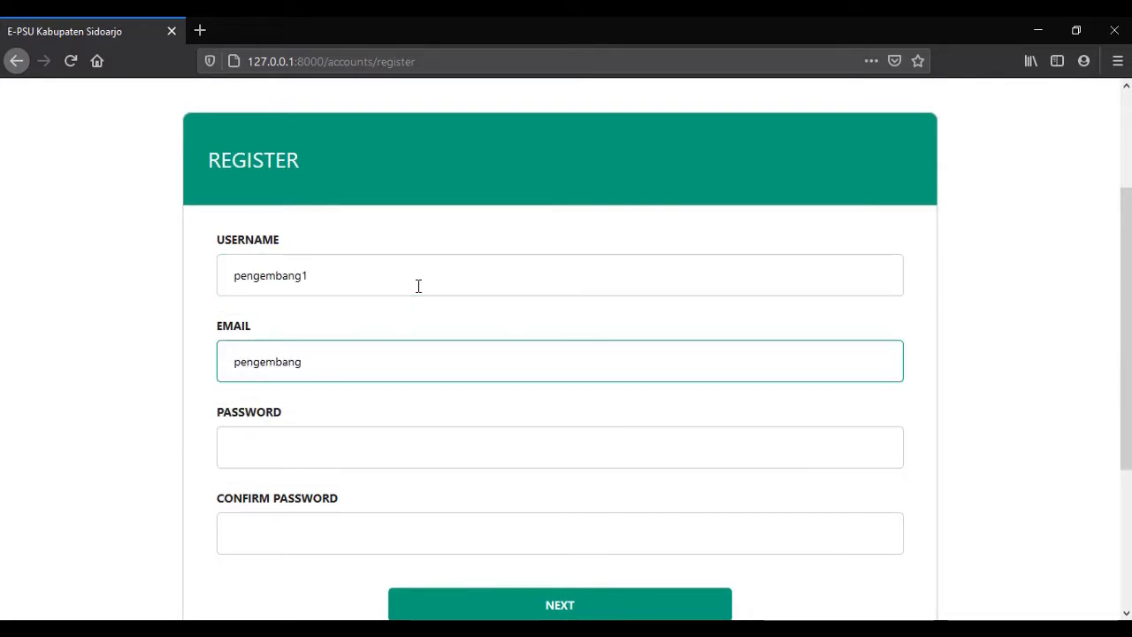
key("Tab")
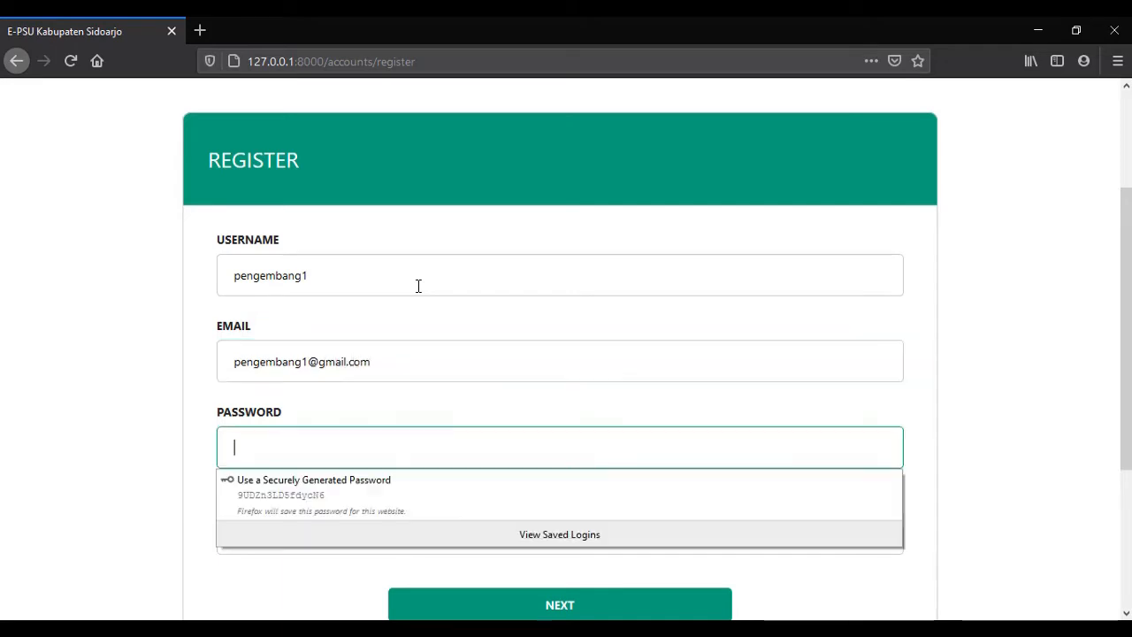
type("123")
key("Tab")
type("123")
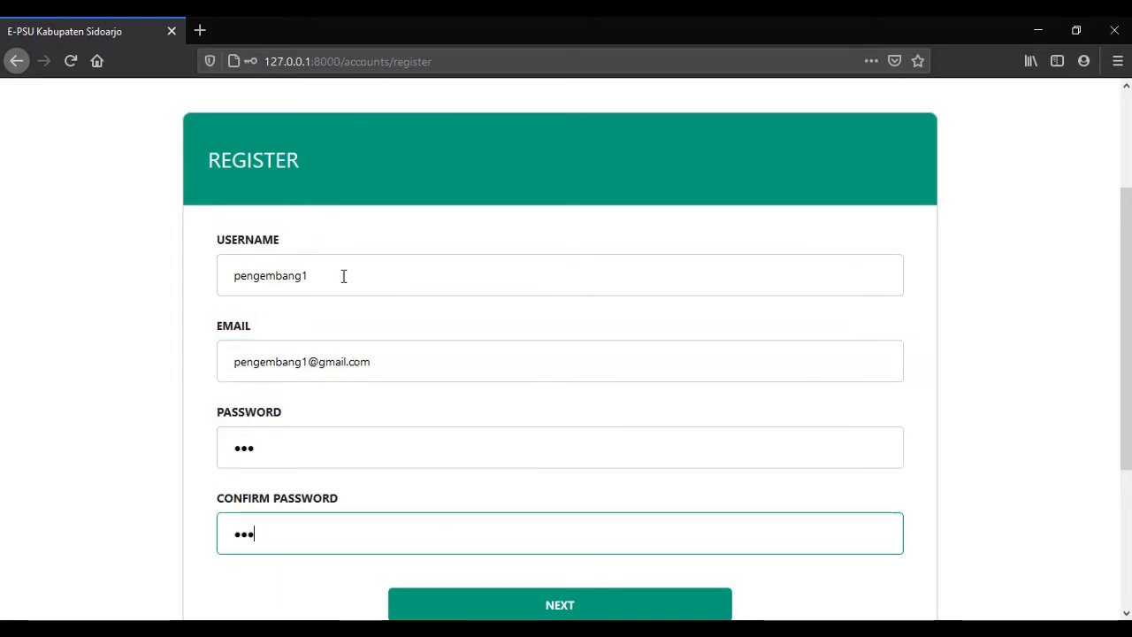
Submit the registration with NEXT and decline Firefox's offer to save the login.
scroll(418, 516, "down", 1)
scroll(433, 398, "up", 1)
scroll(681, 602, "down", 1)
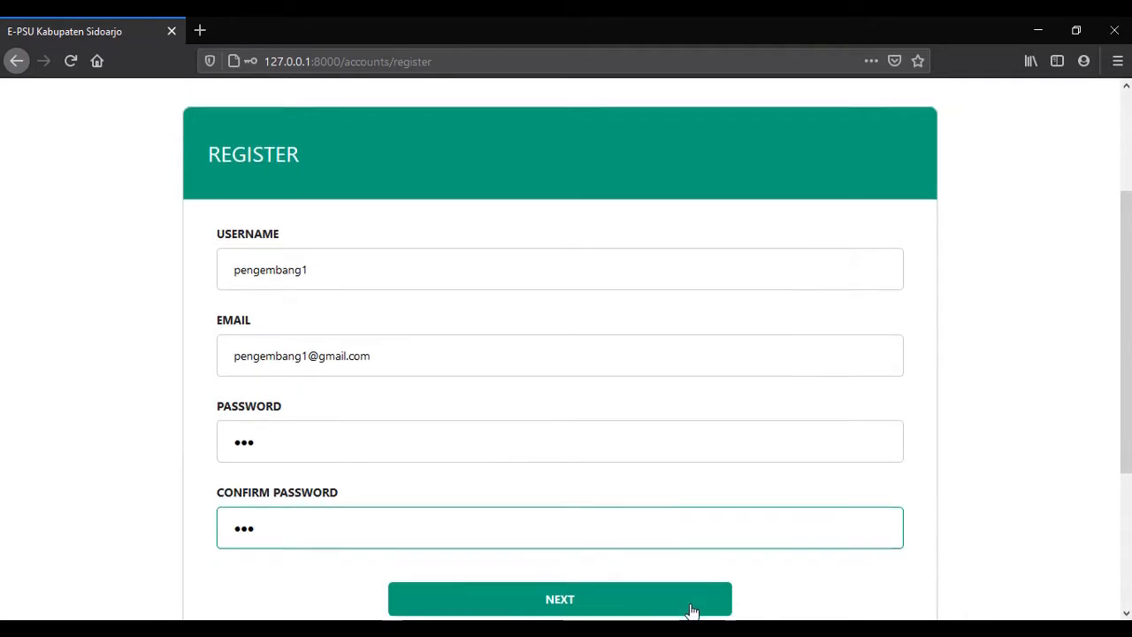
left_click(576, 521)
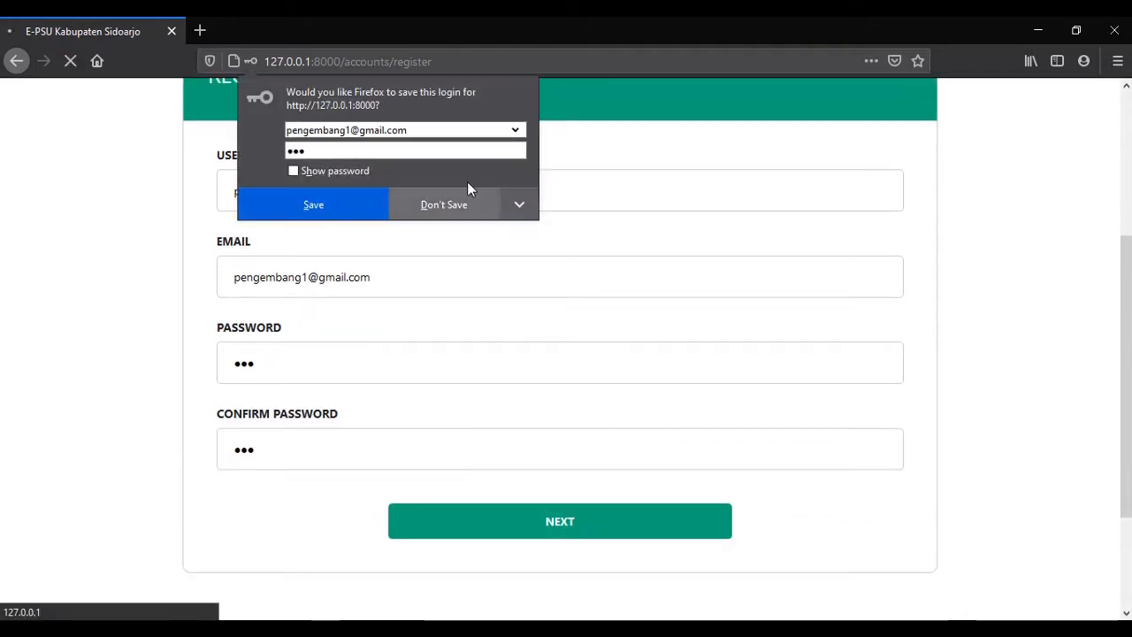
left_click(433, 199)
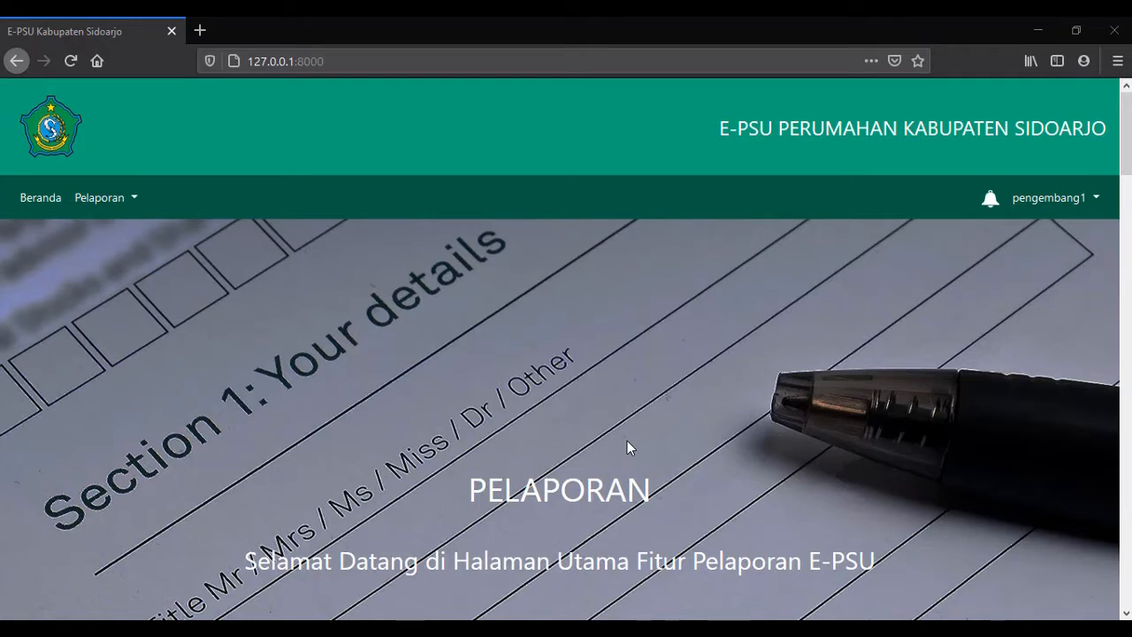
Log out via the account dropdown and return to the Login page.
left_click(1055, 205)
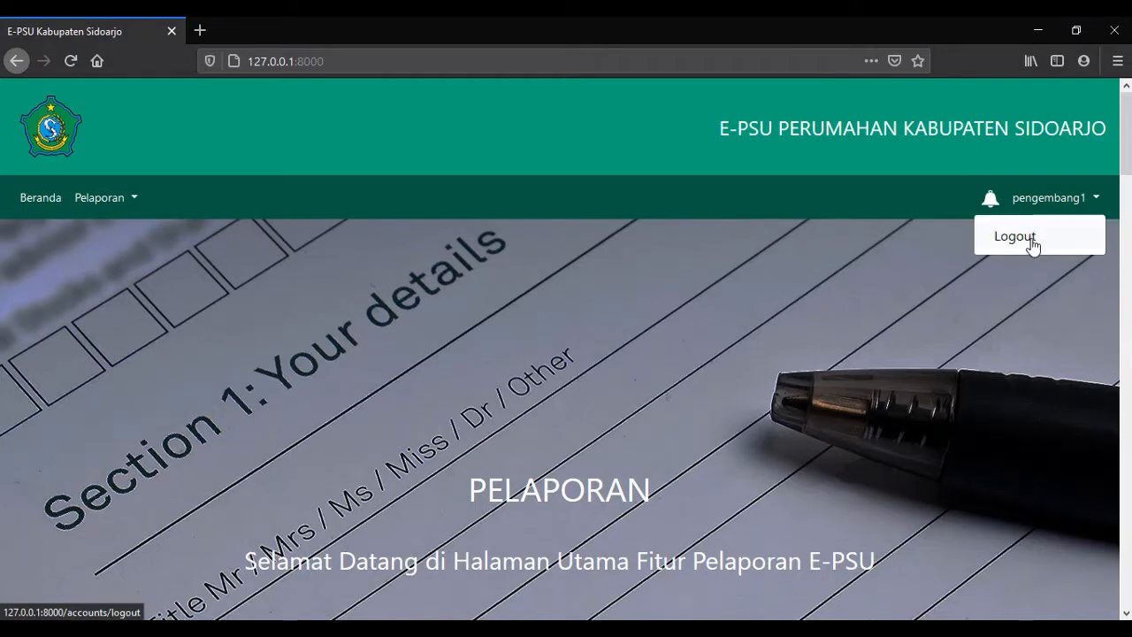
left_click(1026, 240)
left_click(1029, 194)
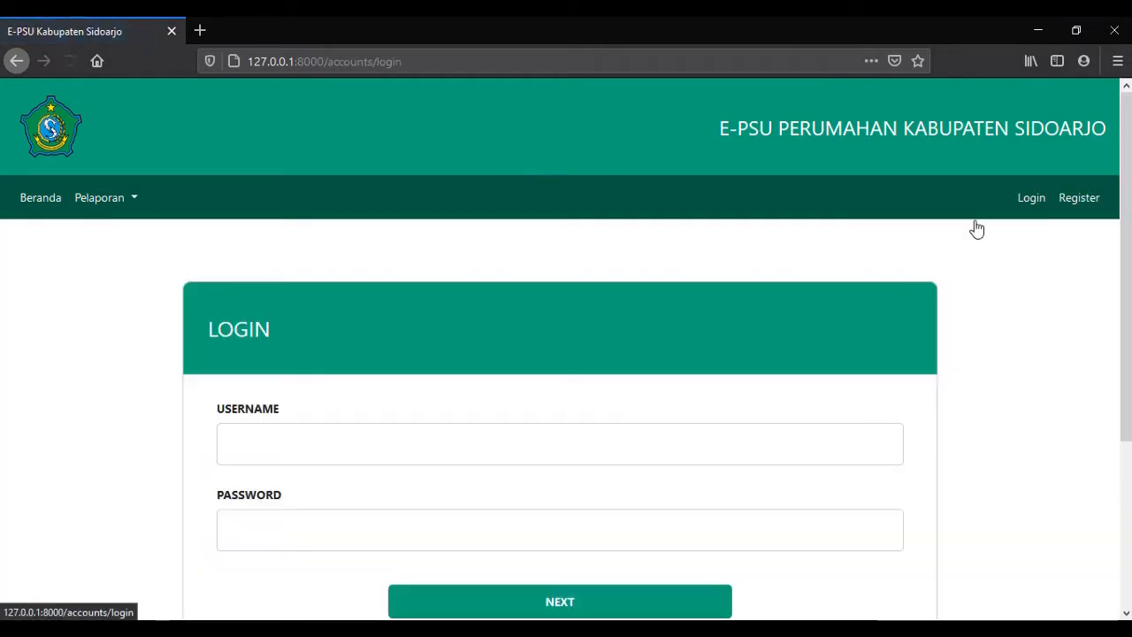
scroll(381, 349, "down", 3)
scroll(417, 335, "up", 2)
Log in with the new developer username and its password.
left_click(417, 341)
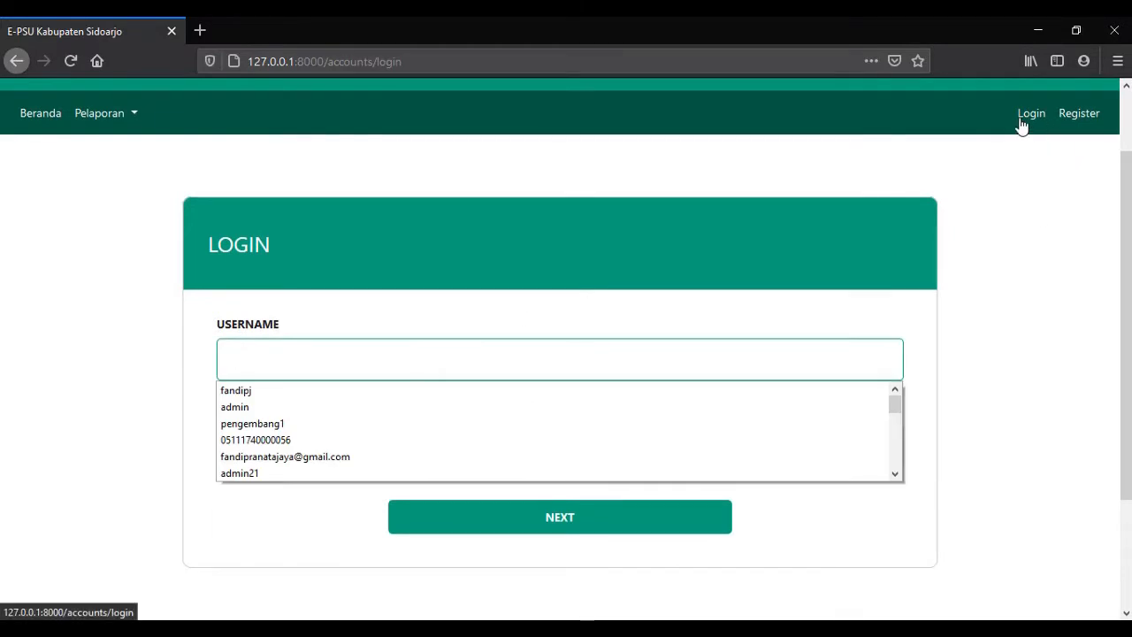
left_click(519, 369)
type("pengembang1")
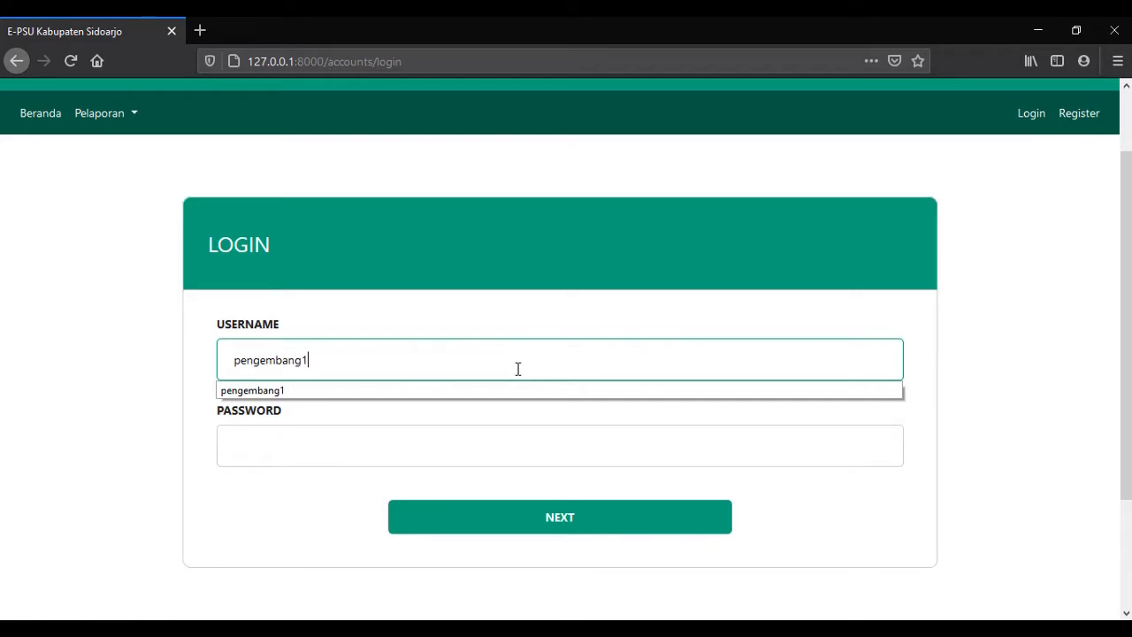
key("Tab")
type("•••")
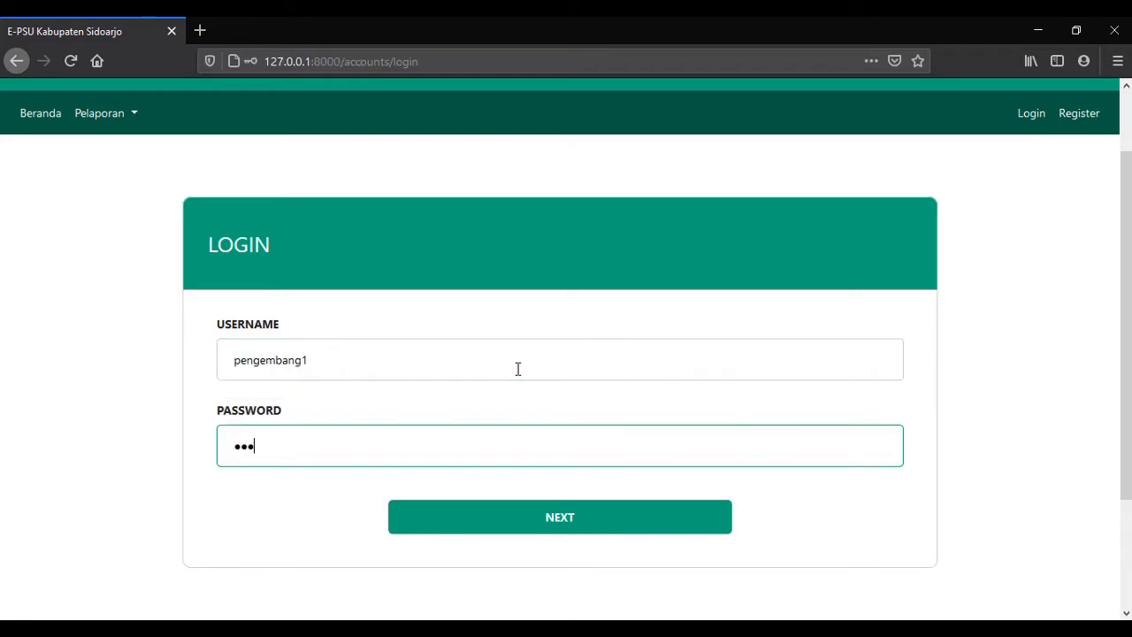
left_click(544, 528)
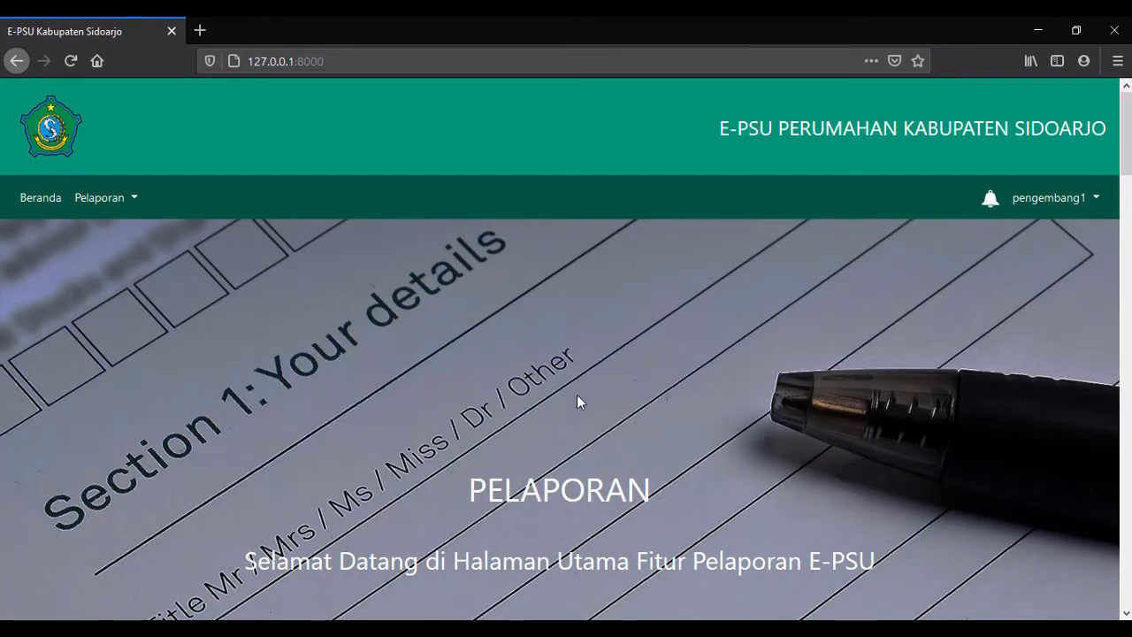
scroll(492, 351, "down", 2)
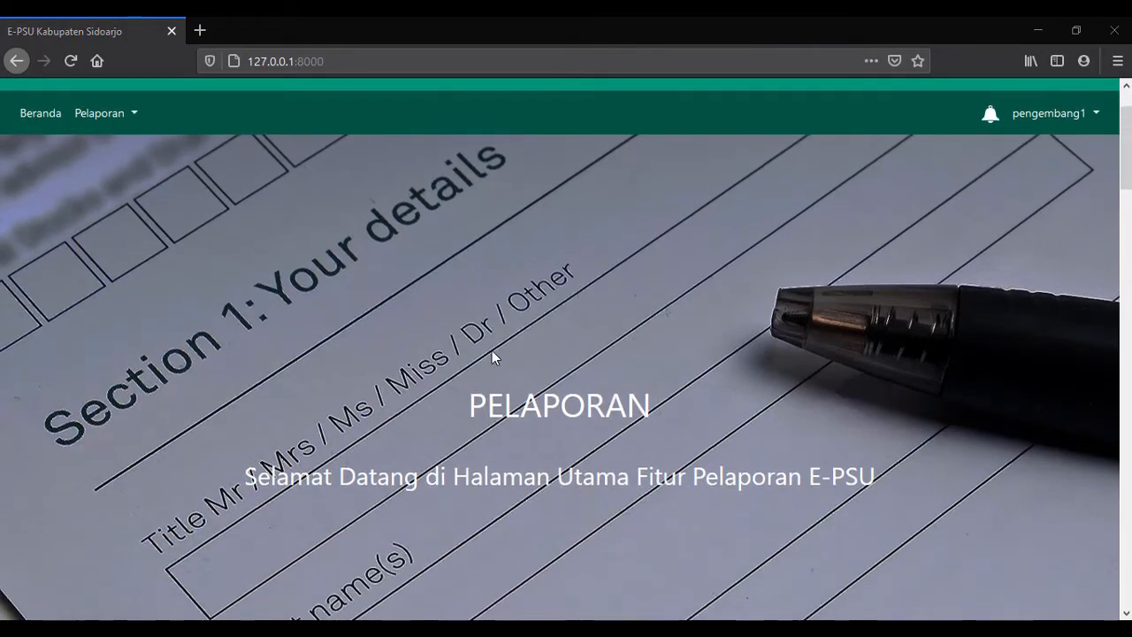
scroll(492, 350, "down", 2)
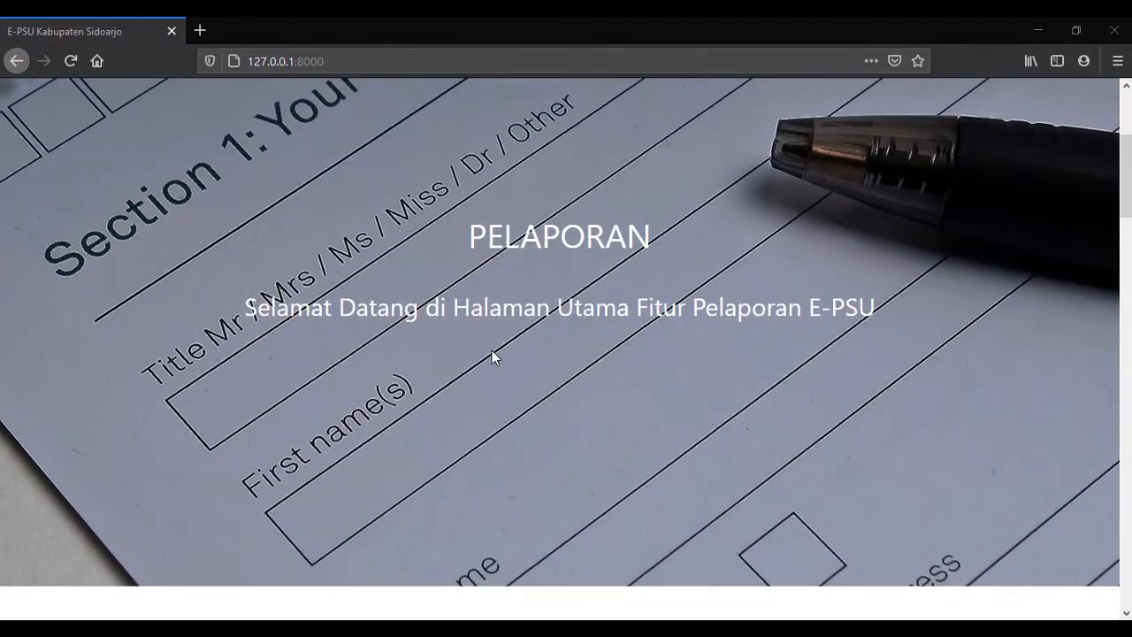
scroll(499, 343, "down", 2)
scroll(500, 349, "down", 4)
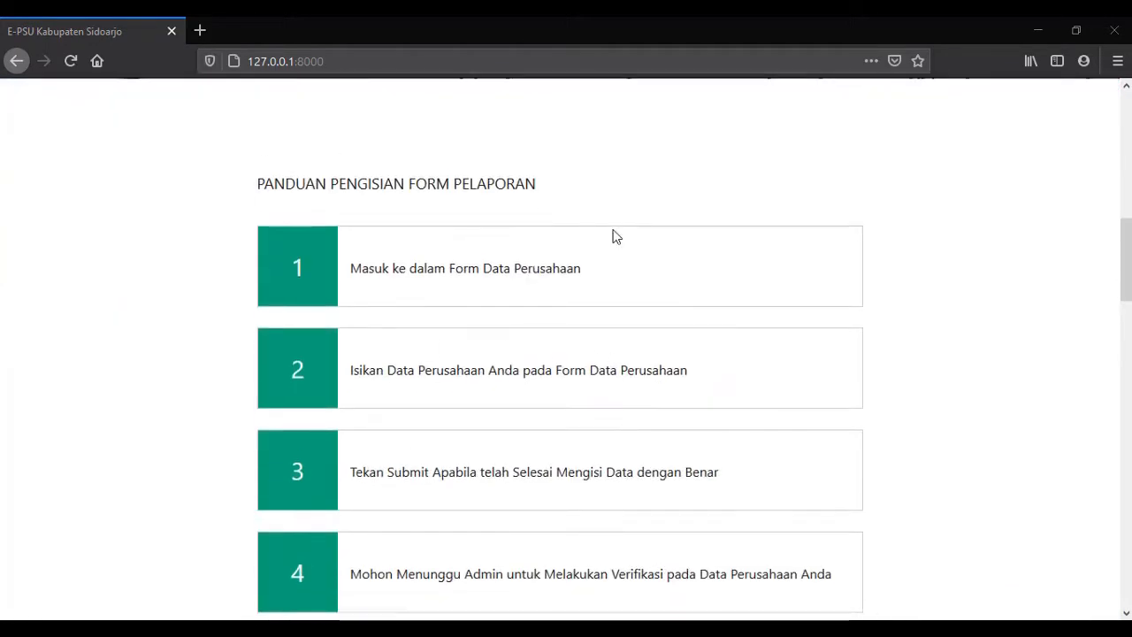
scroll(473, 222, "down", 2)
scroll(473, 224, "up", 1)
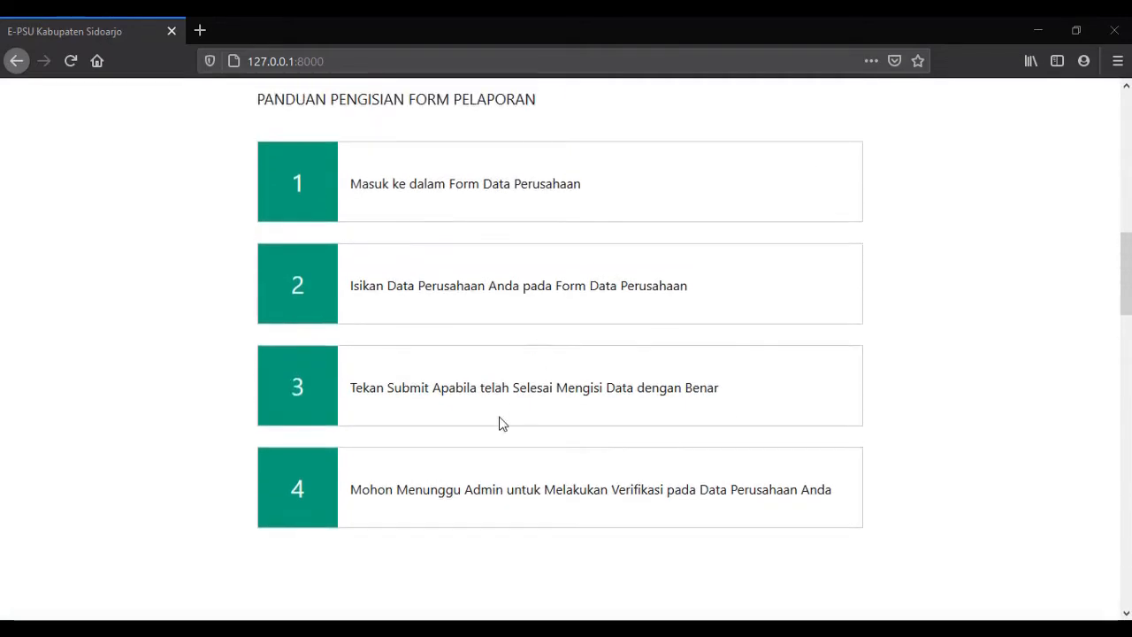
scroll(501, 422, "down", 7)
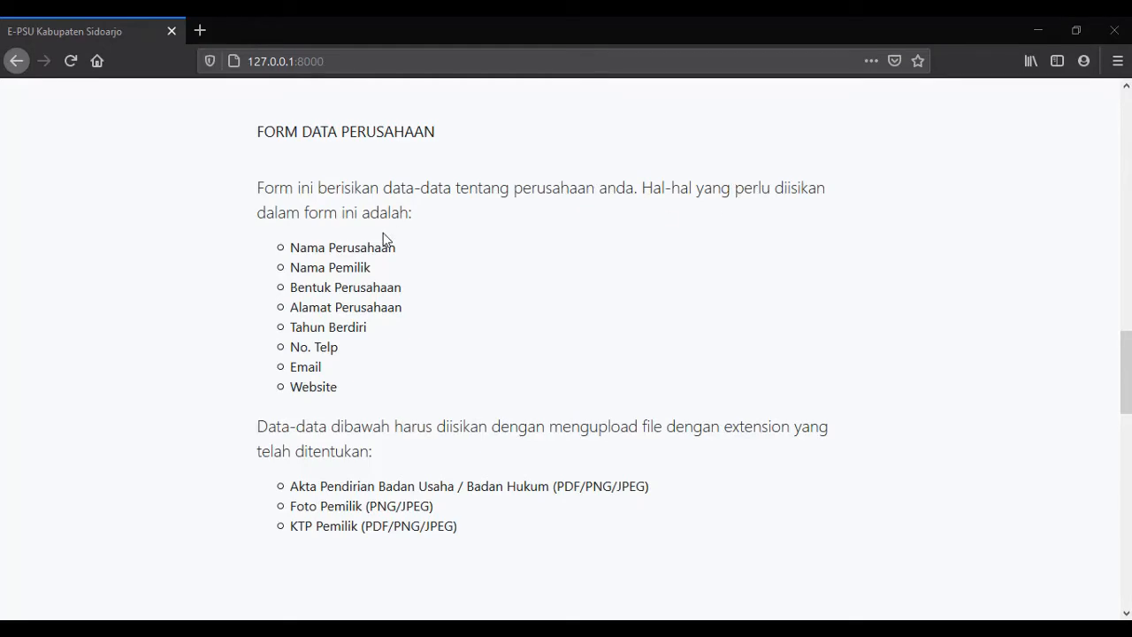
scroll(641, 360, "down", 4)
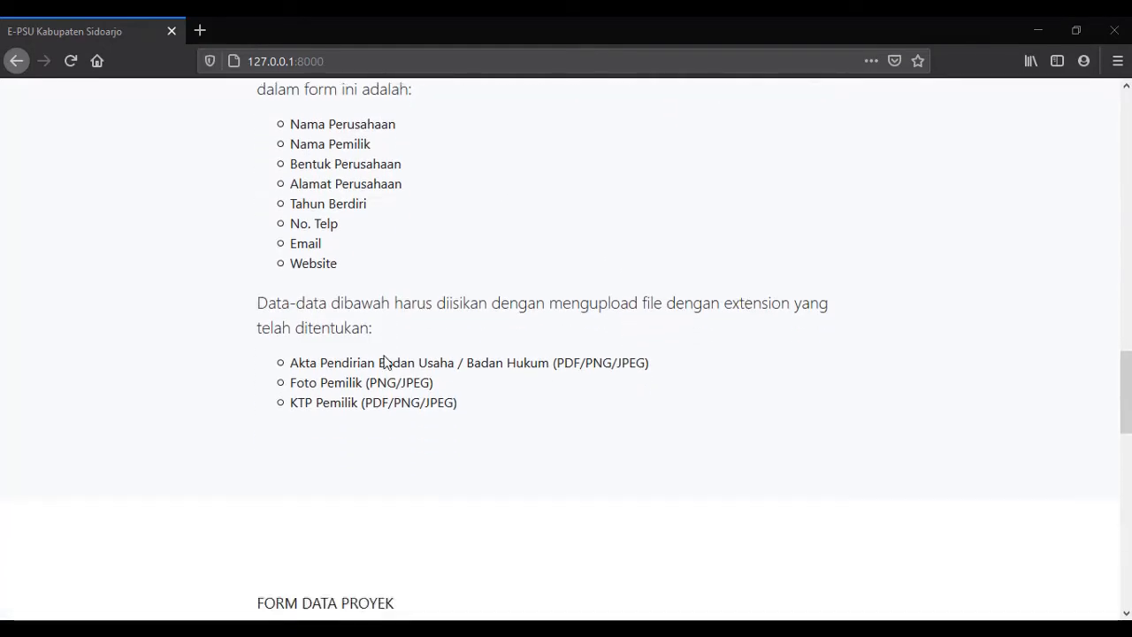
scroll(293, 276, "down", 6)
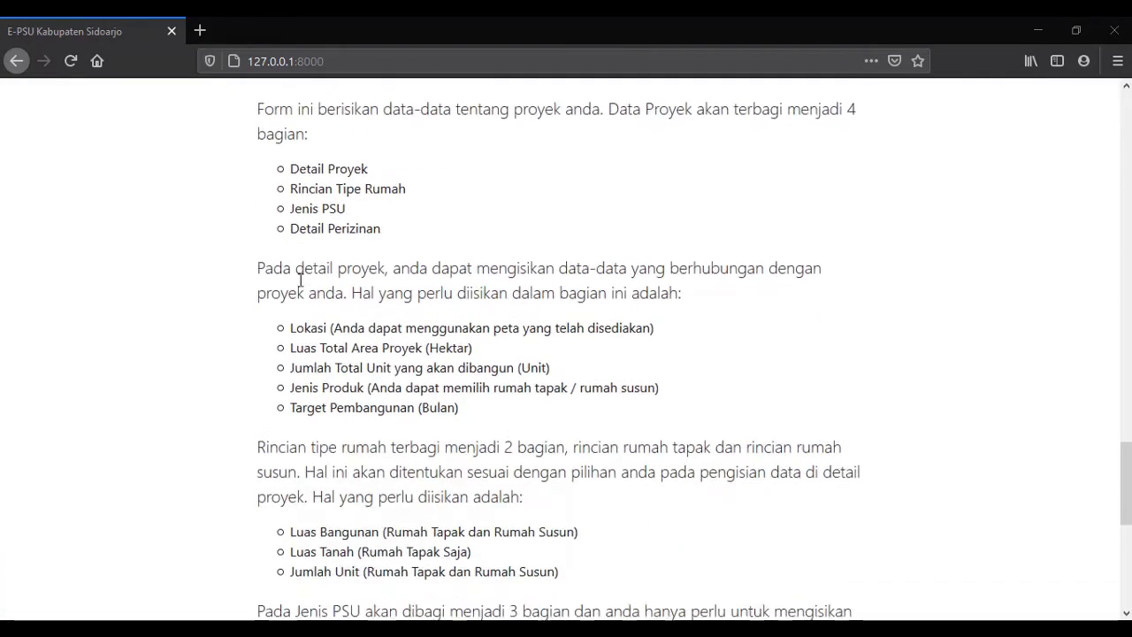
scroll(376, 335, "up", 2)
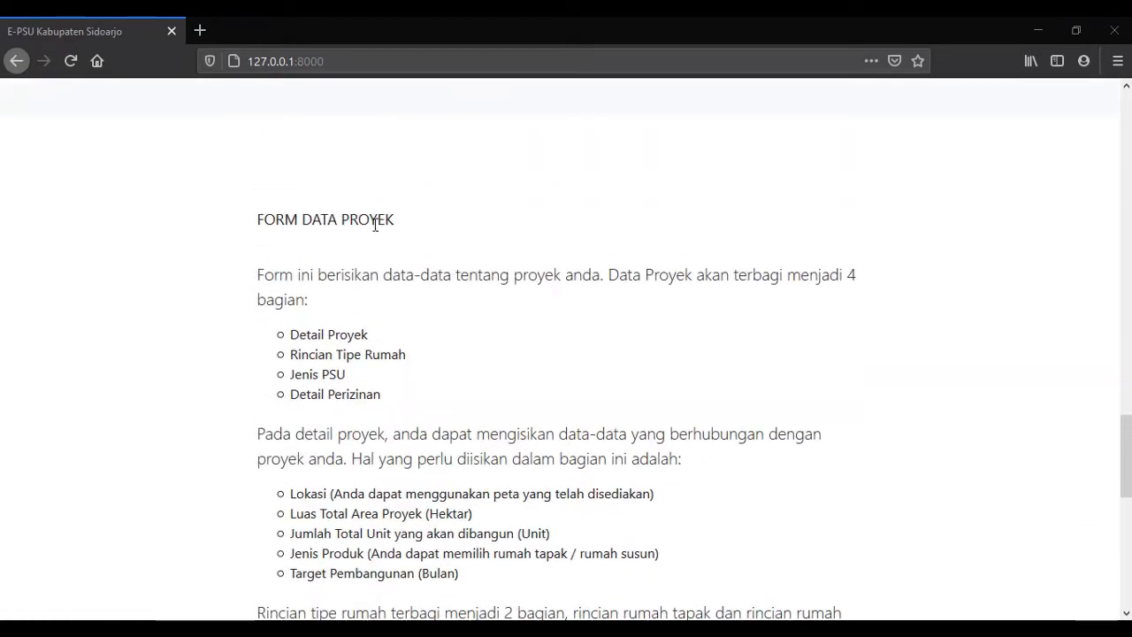
scroll(496, 232, "down", 5)
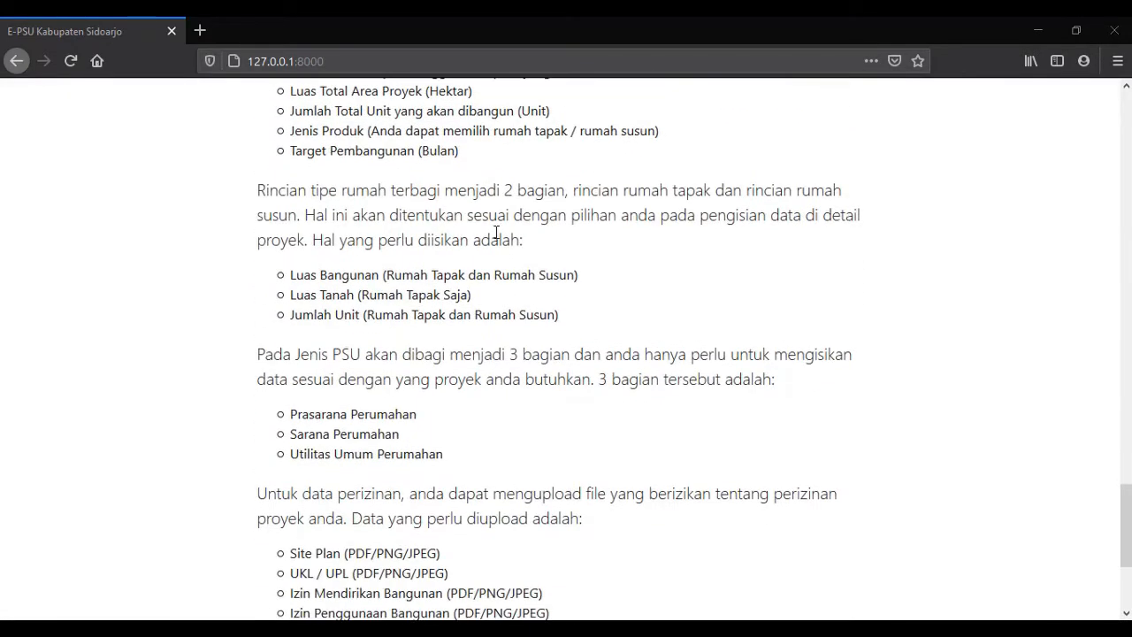
scroll(569, 259, "up", 5)
scroll(523, 283, "down", 3)
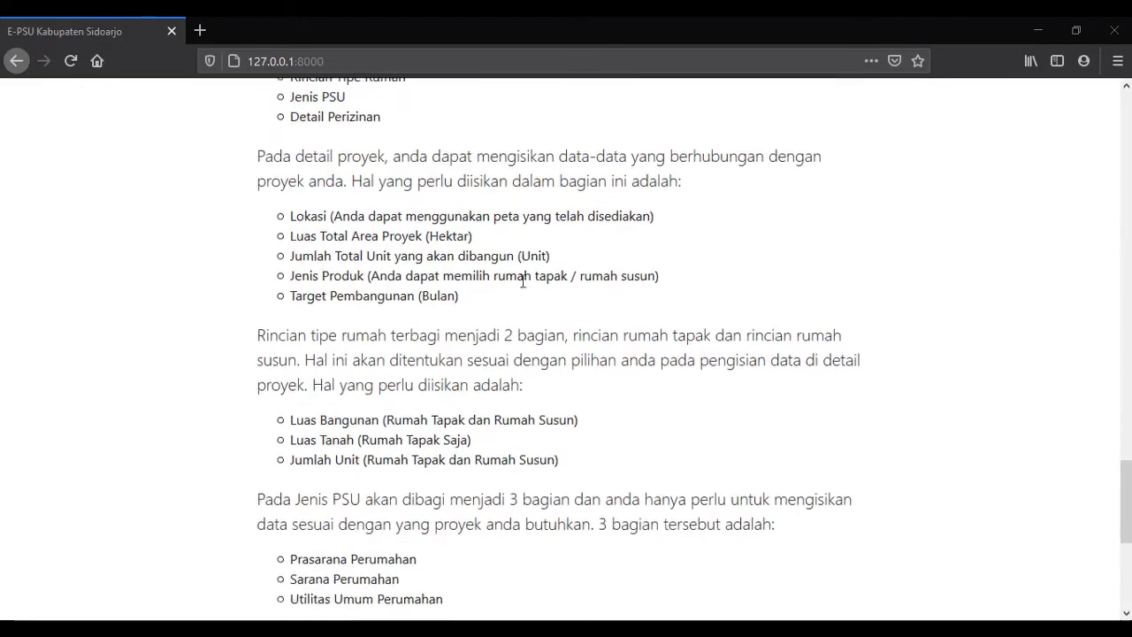
scroll(523, 281, "down", 4)
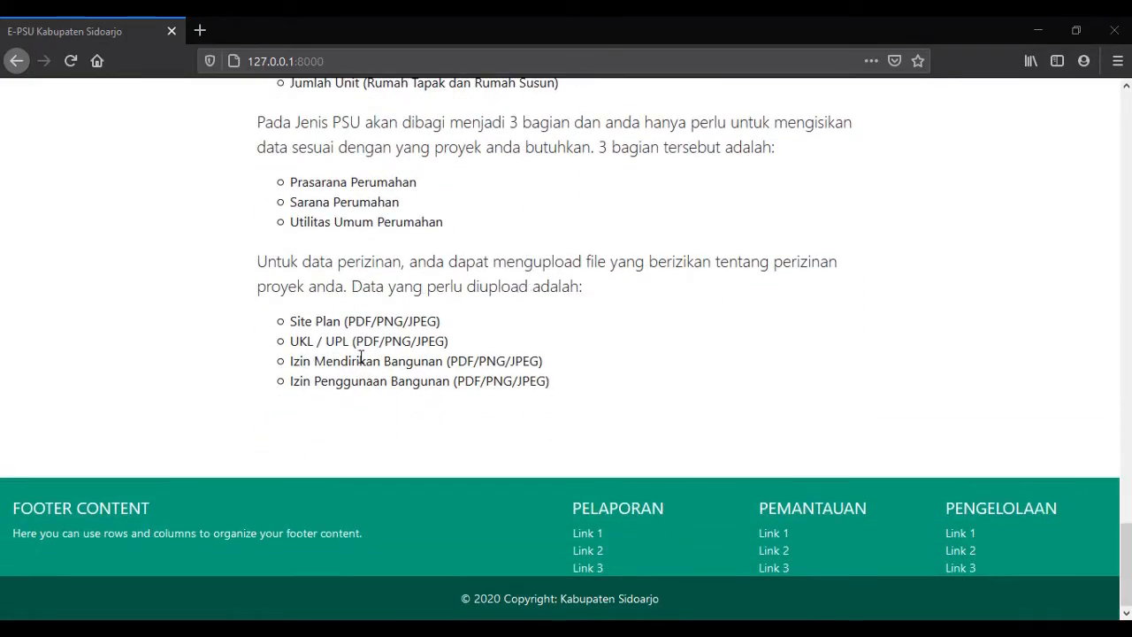
scroll(591, 378, "up", 20)
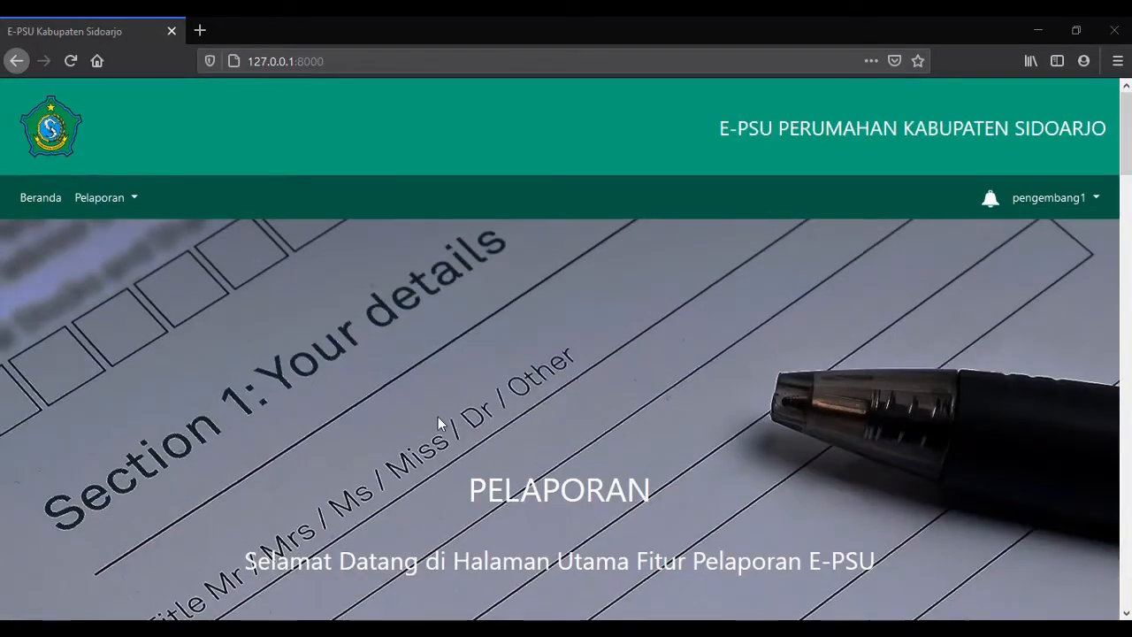
Open Pelaporan > Tambah Data Perusahaan and review the empty fields and accepted file types.
left_click(133, 198)
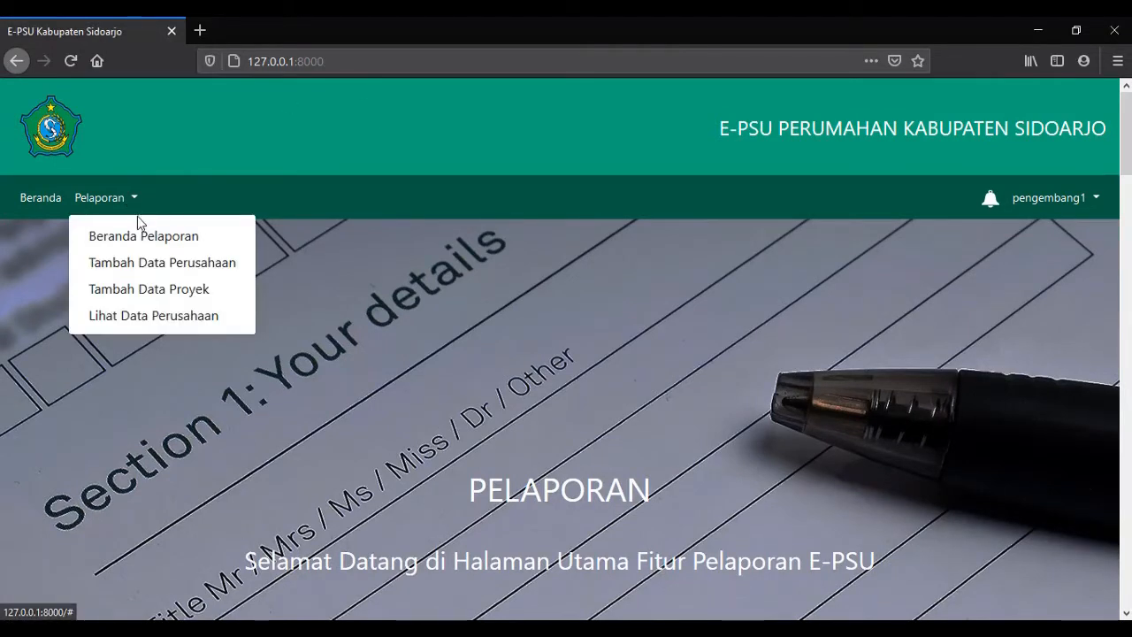
left_click(135, 269)
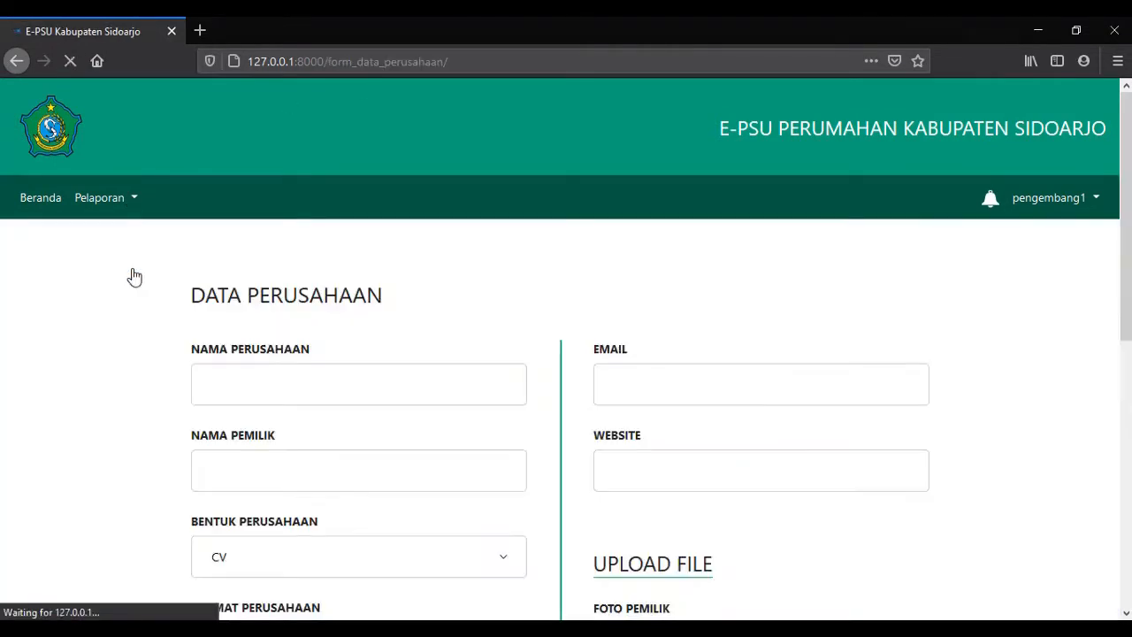
scroll(398, 363, "down", 3)
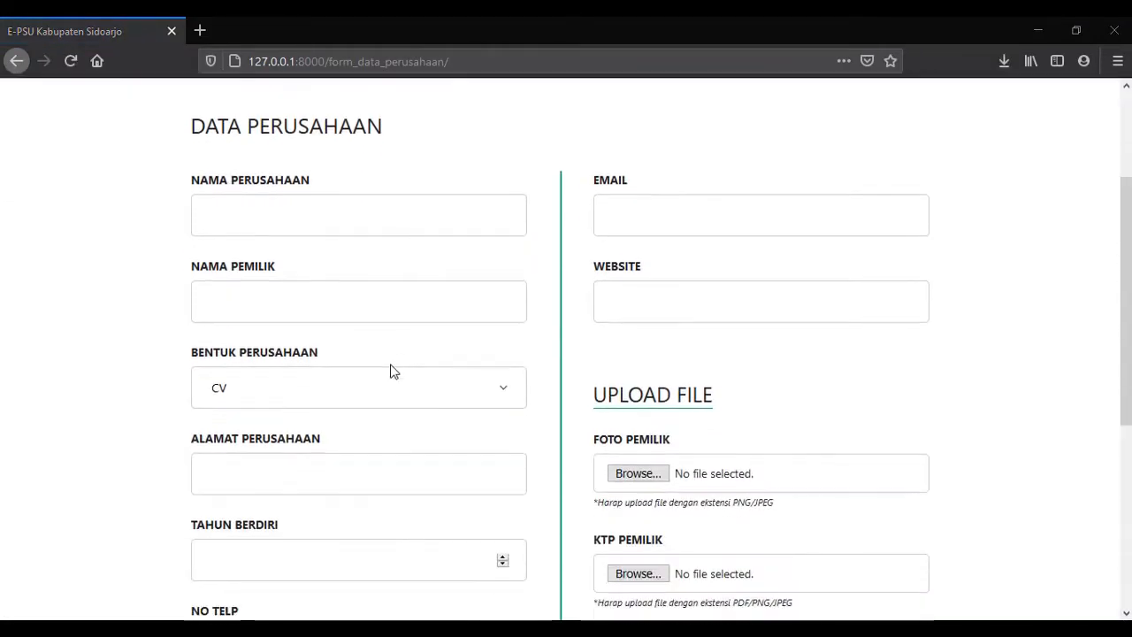
scroll(330, 349, "down", 3)
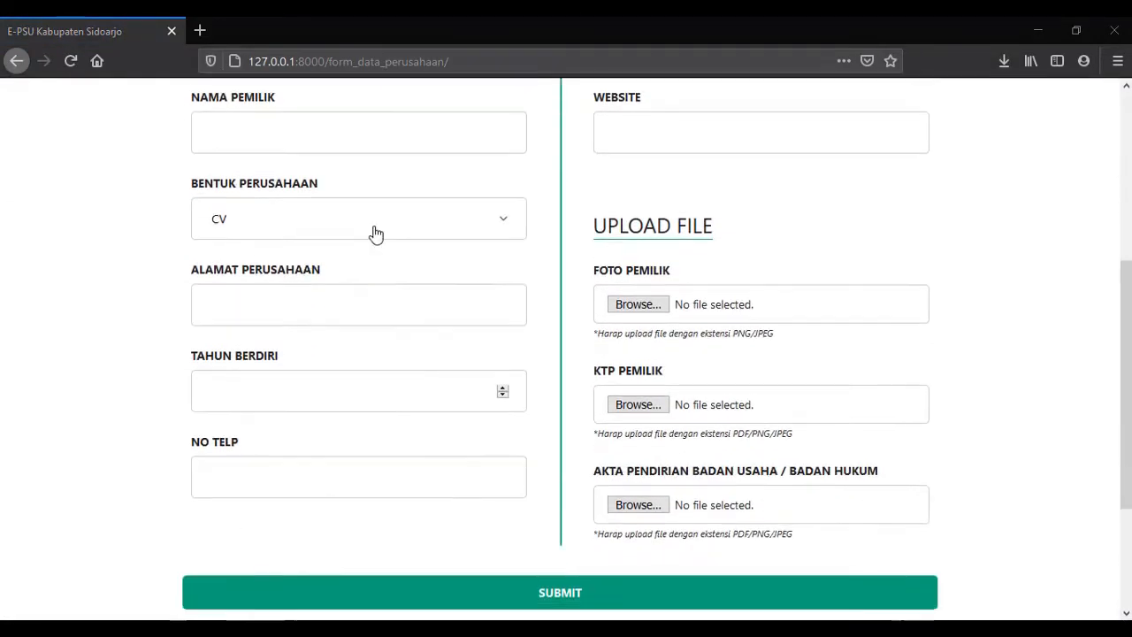
scroll(615, 274, "up", 2)
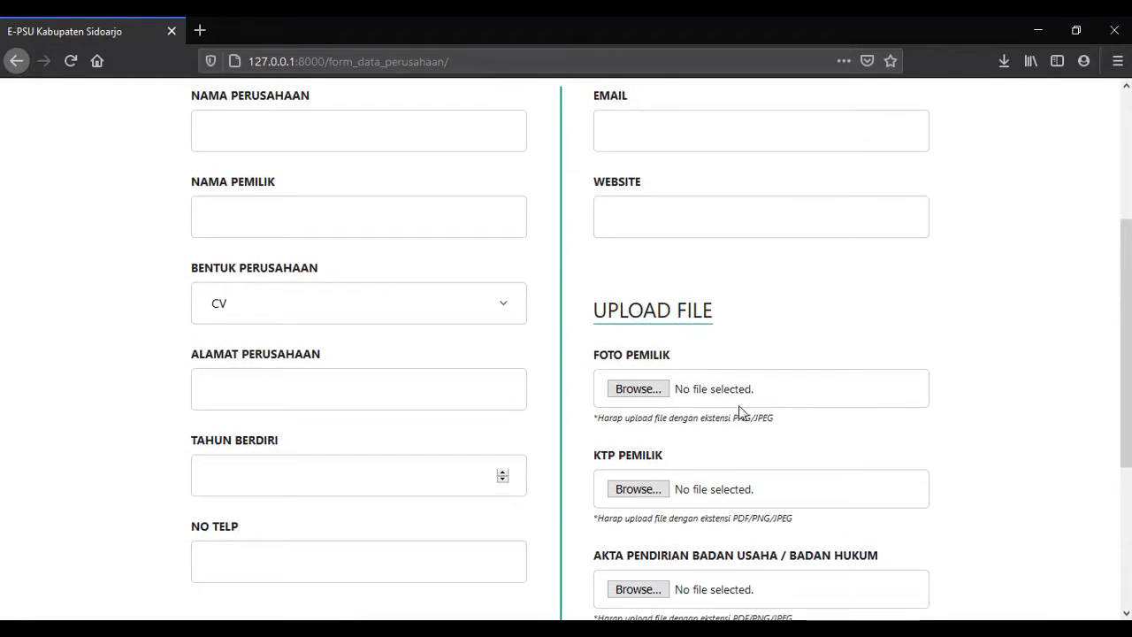
scroll(681, 362, "down", 2)
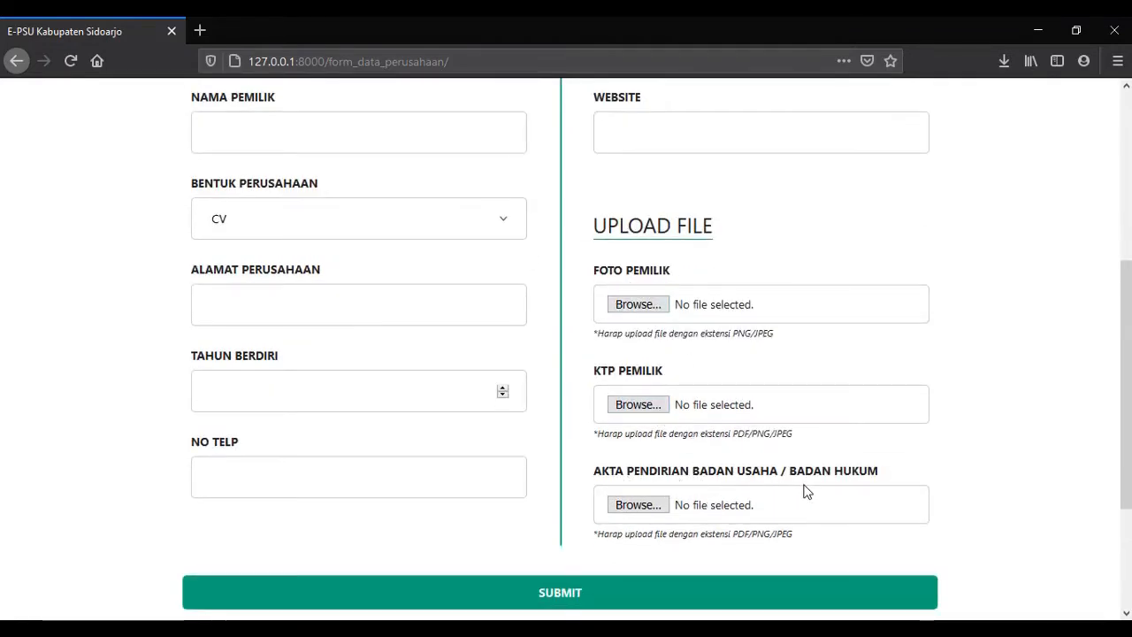
left_click_drag(779, 345, 696, 341)
left_click_drag(792, 434, 705, 441)
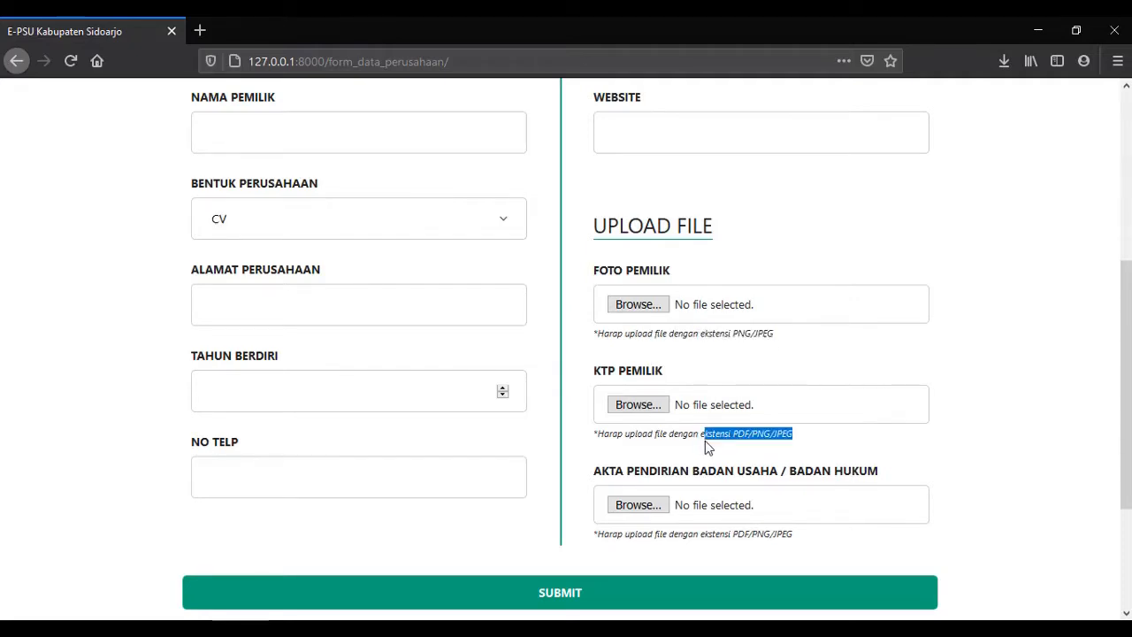
Enter company name perusahaan1, the owner's name, company type PT and the company address.
scroll(345, 242, "up", 3)
left_click(253, 215)
type("perusahaan1")
key("Tab")
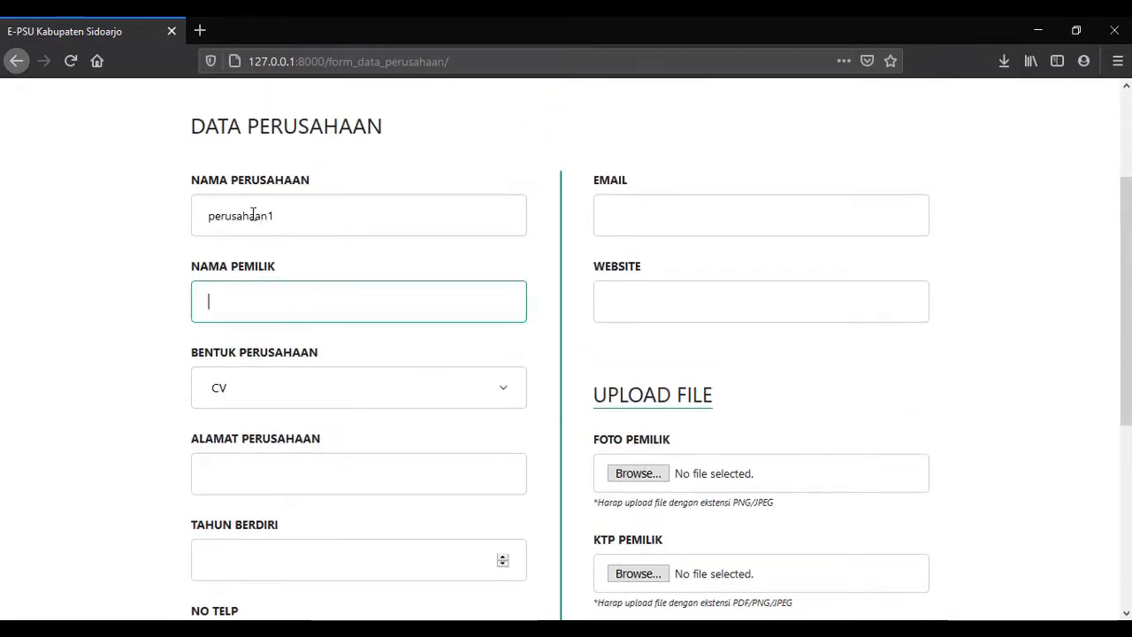
type("pengembang1")
left_click(297, 387)
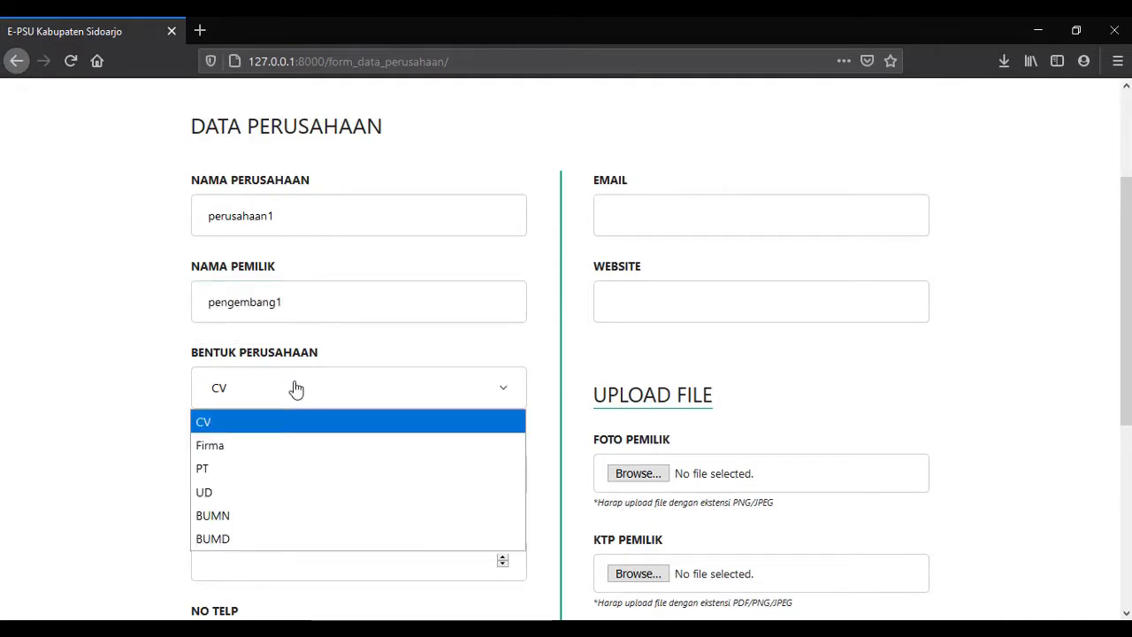
left_click(278, 468)
left_click(275, 469)
scroll(275, 469, "down", 2)
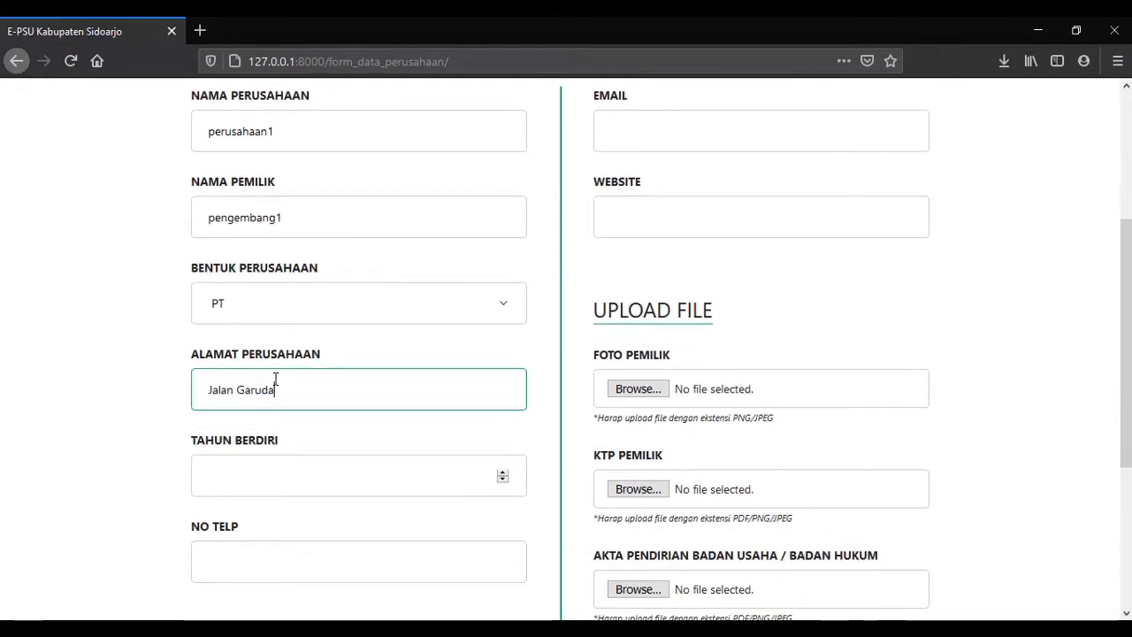
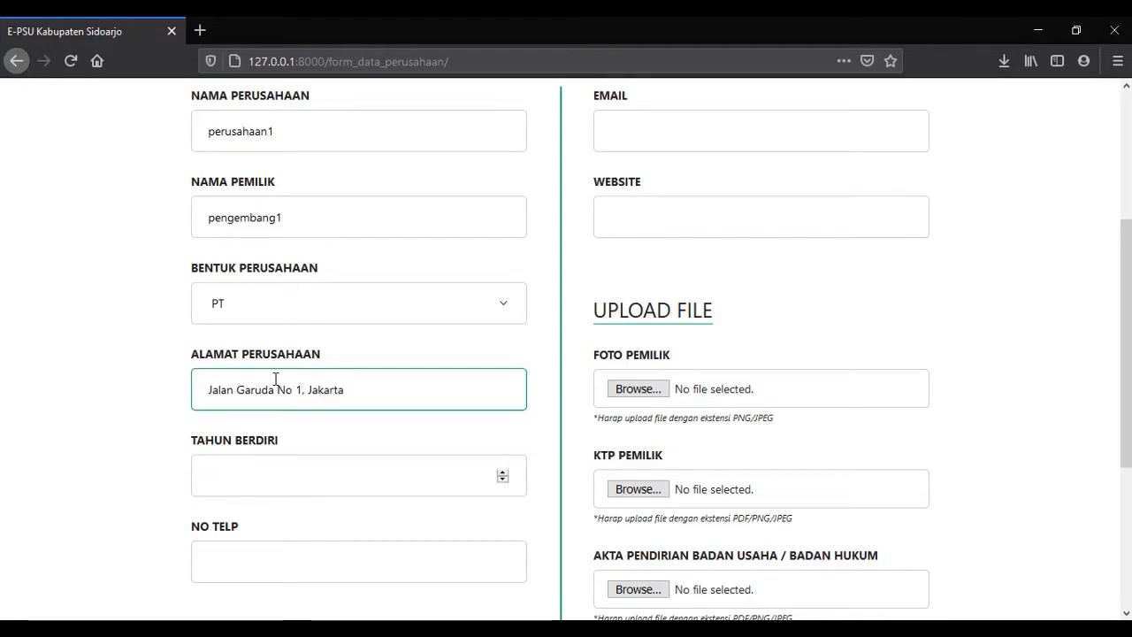
scroll(275, 379, "down", 4)
left_click(272, 304)
type("2000")
key("Tab")
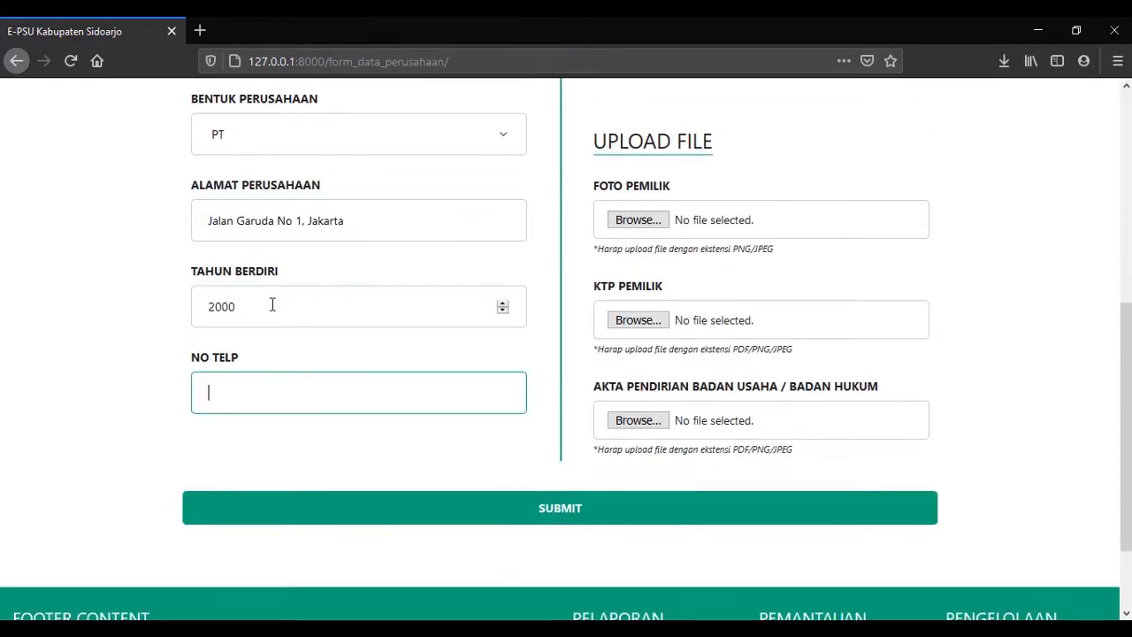
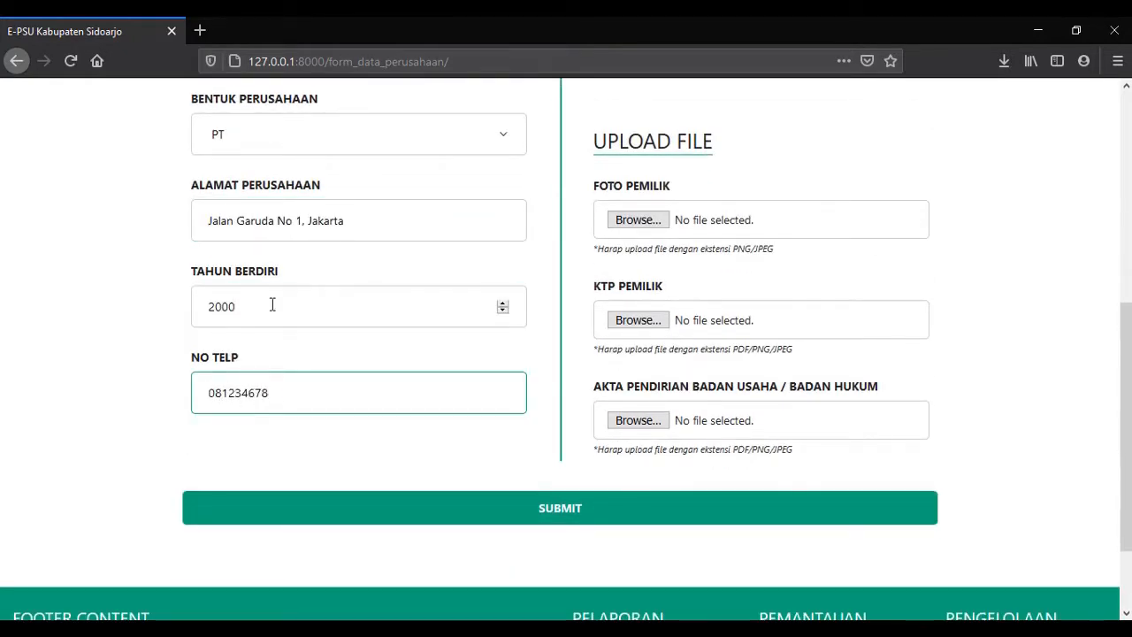
scroll(477, 265, "up", 4)
left_click(675, 133)
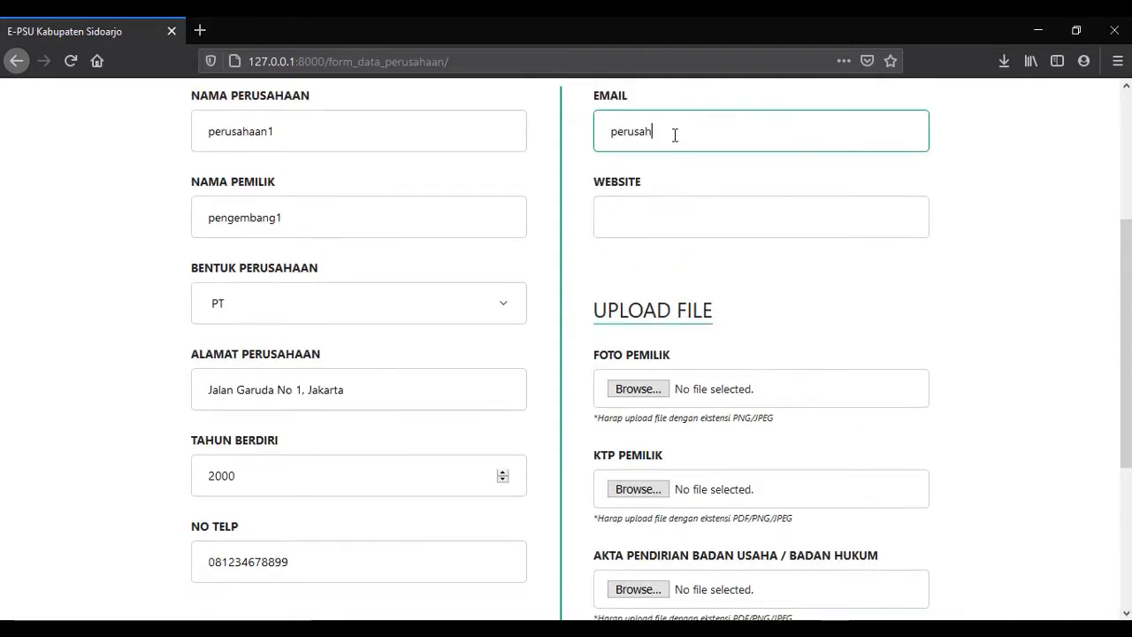
key("Tab")
type("www.perusaha")
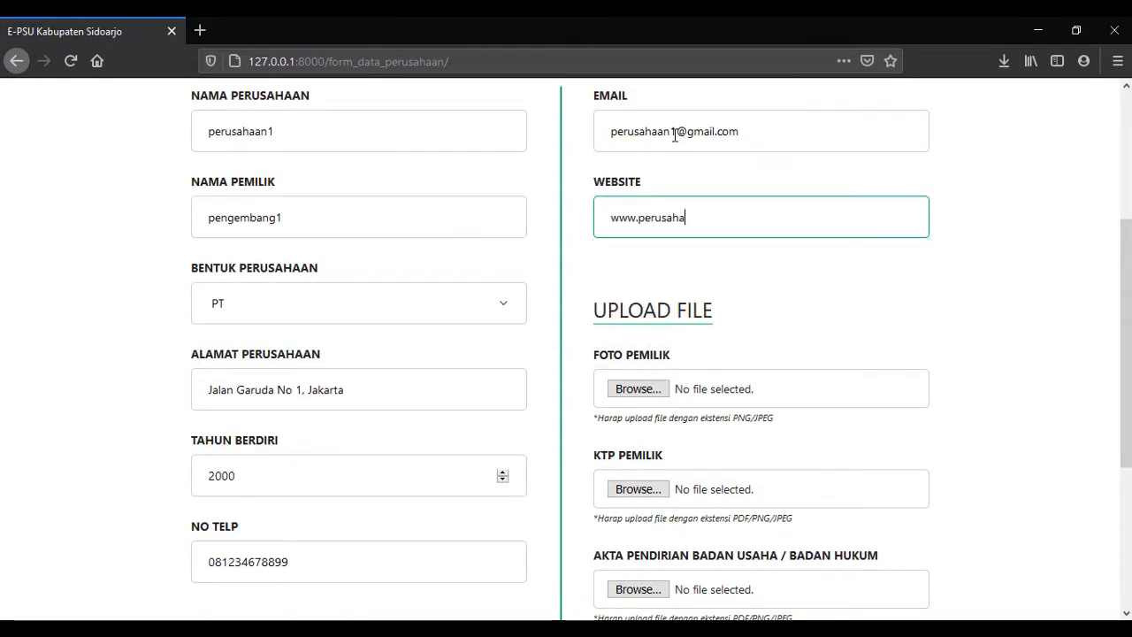
type("an1.com")
scroll(675, 135, "down", 3)
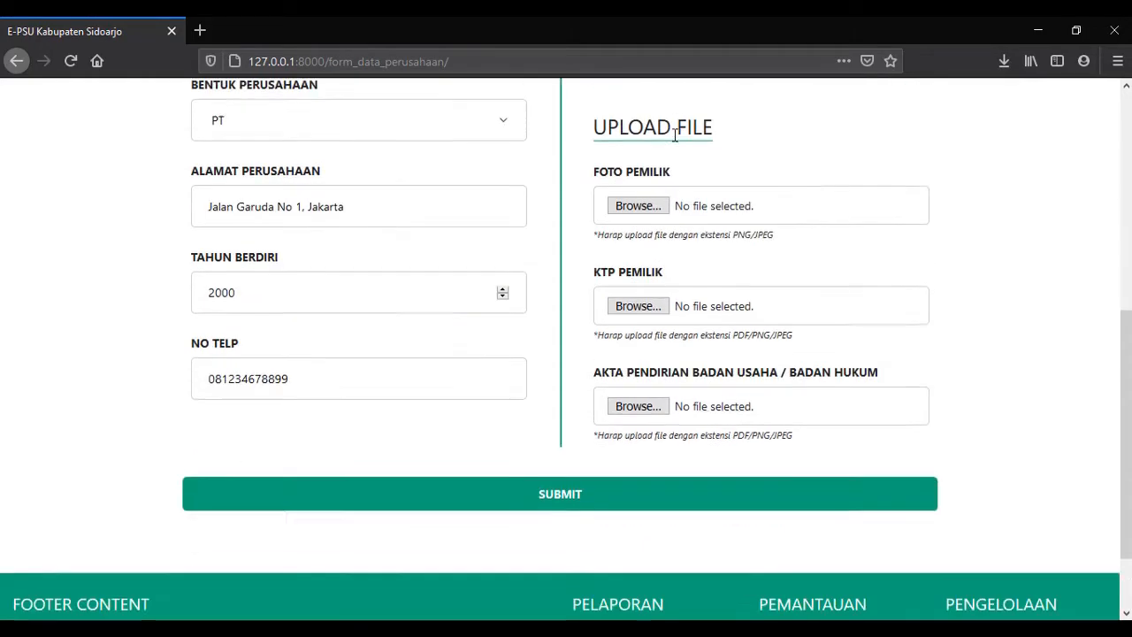
Attach the owner's photo, the ID-card scan and Akta Pendirian Badan Usaha.pdf.
left_click(659, 140)
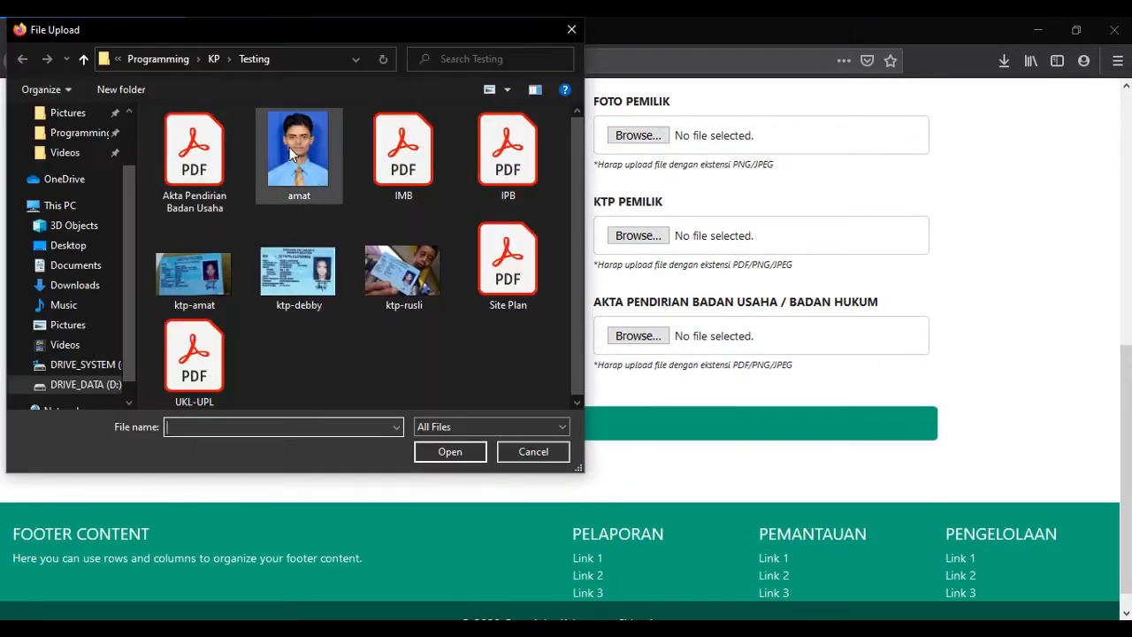
double_click(289, 147)
left_click(655, 238)
double_click(225, 261)
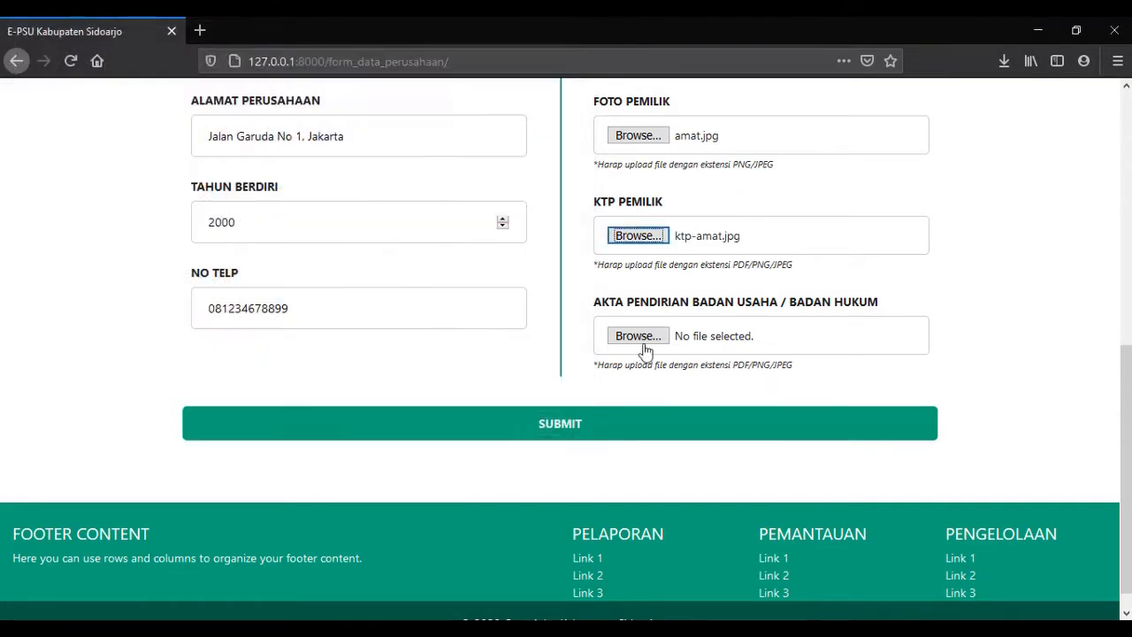
left_click(641, 340)
double_click(212, 159)
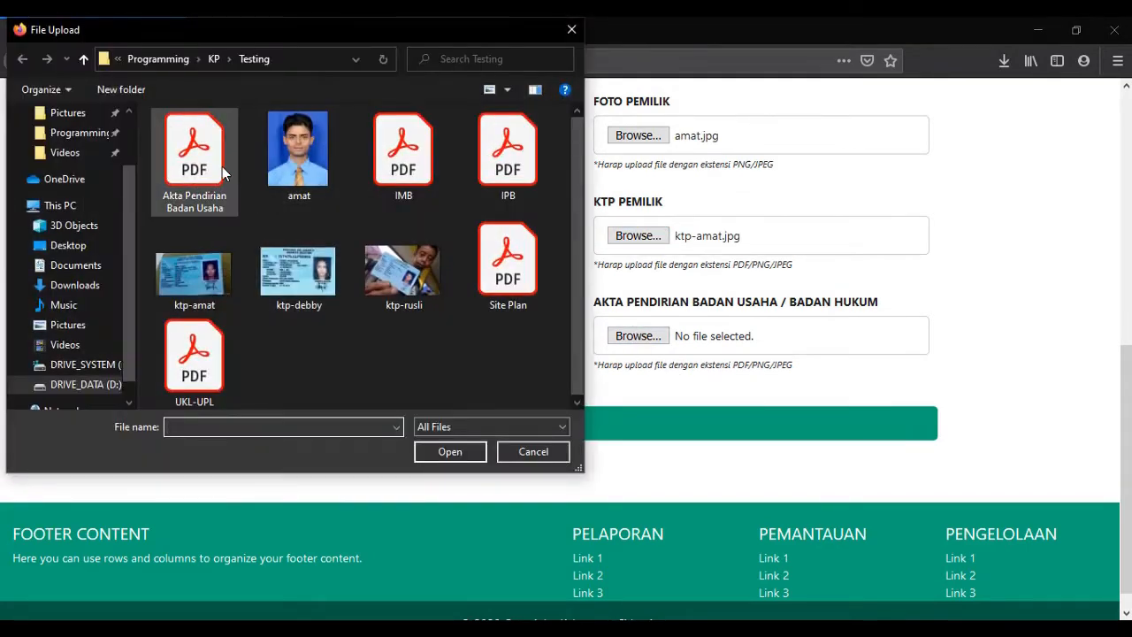
Submit the completed company data form.
scroll(729, 431, "up", 1)
scroll(729, 431, "up", 3)
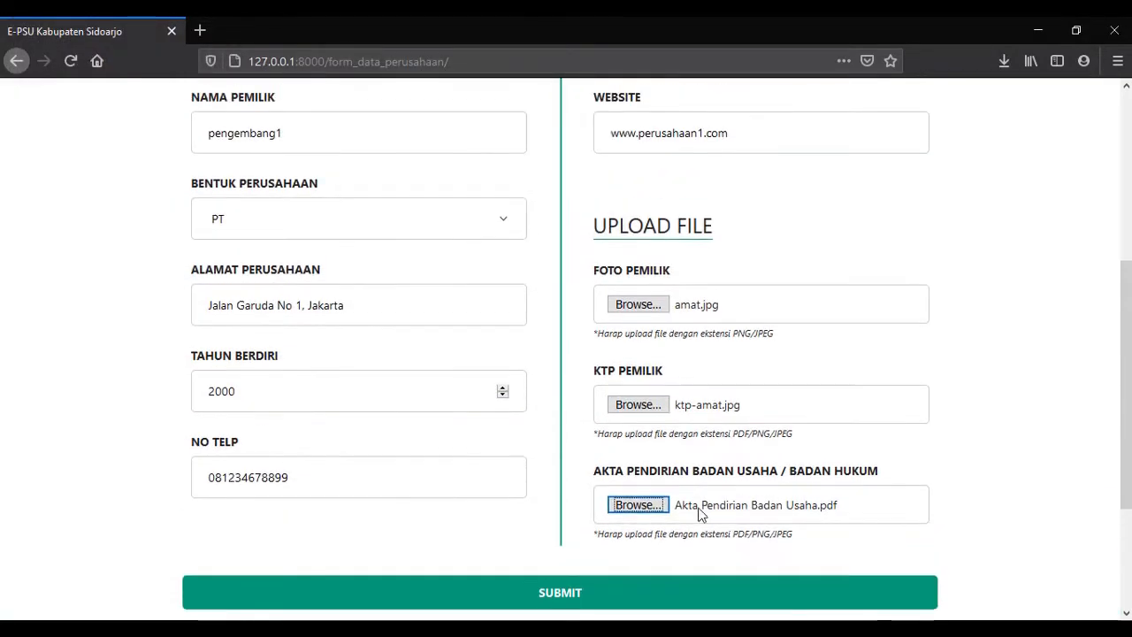
left_click(640, 546)
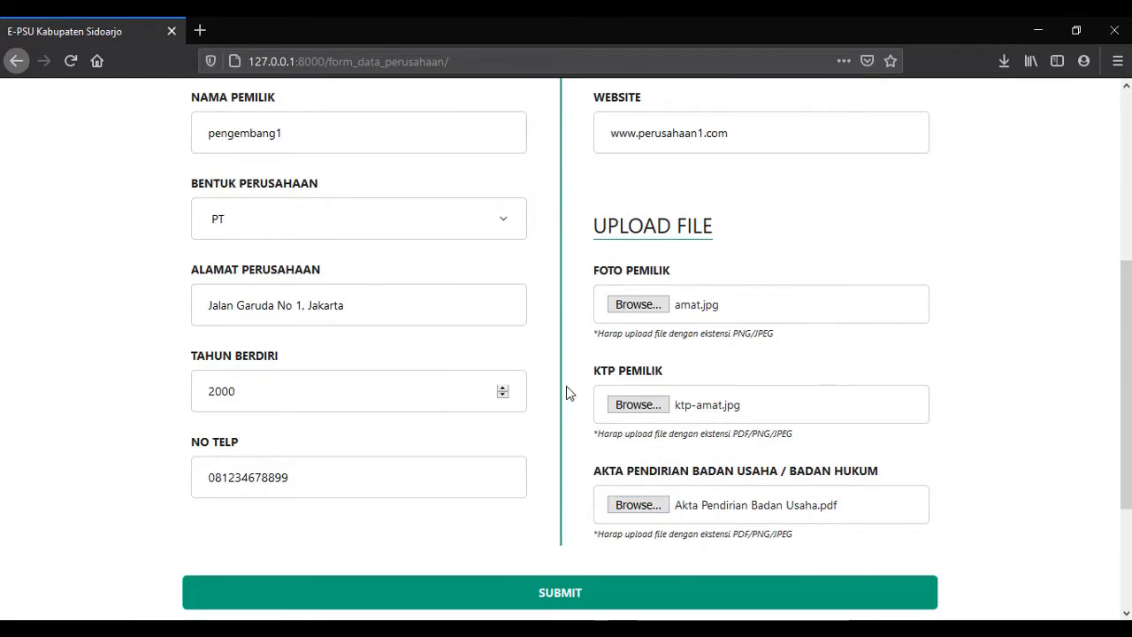
scroll(567, 386, "up", 3)
scroll(567, 386, "down", 3)
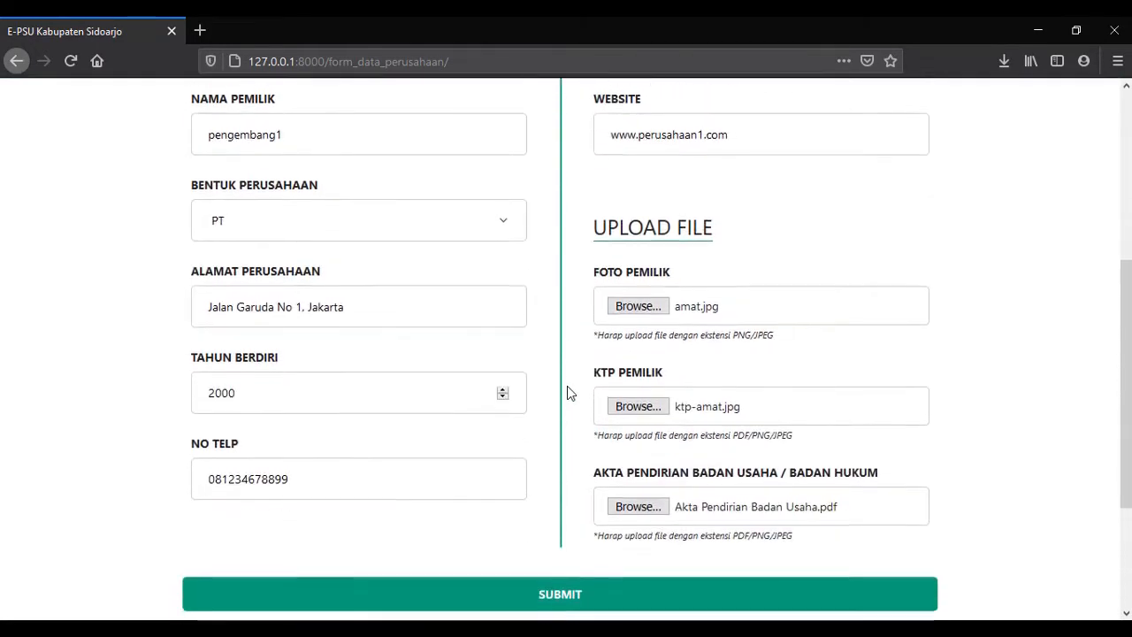
left_click(550, 596)
Open the Detail Perusahaan page from Pelaporan and scroll through the saved data.
left_click(103, 200)
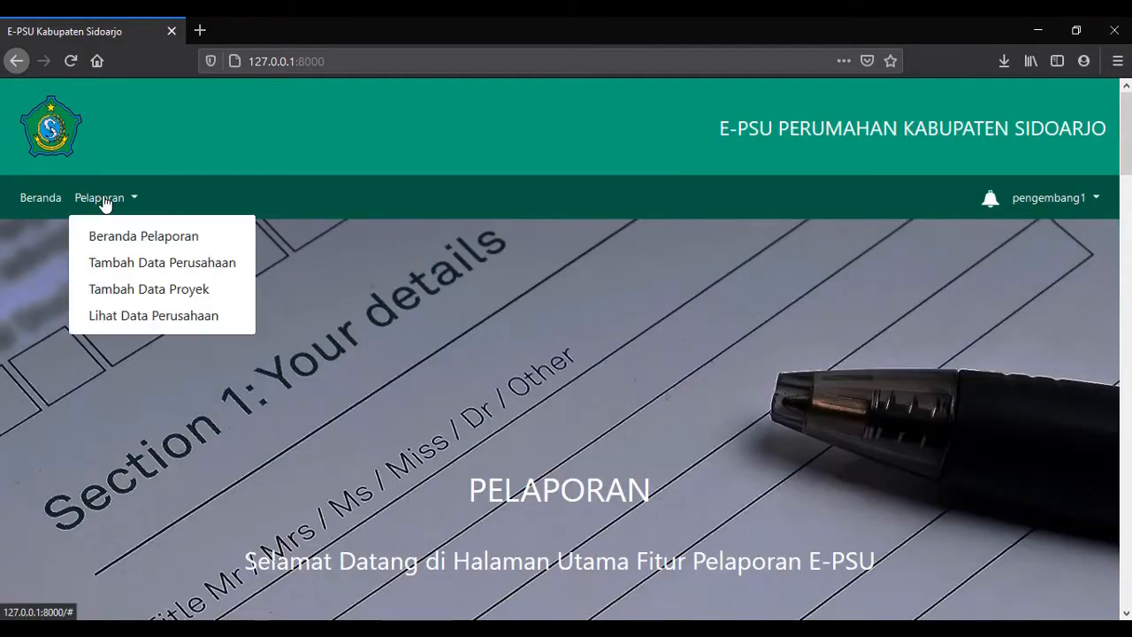
left_click(147, 326)
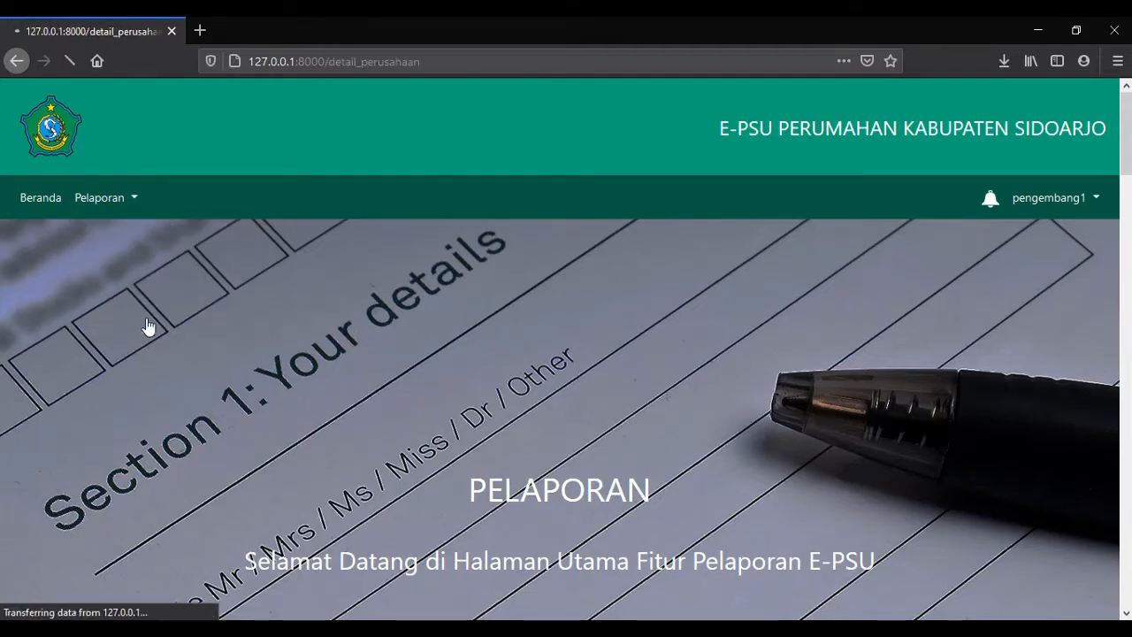
scroll(359, 255, "down", 2)
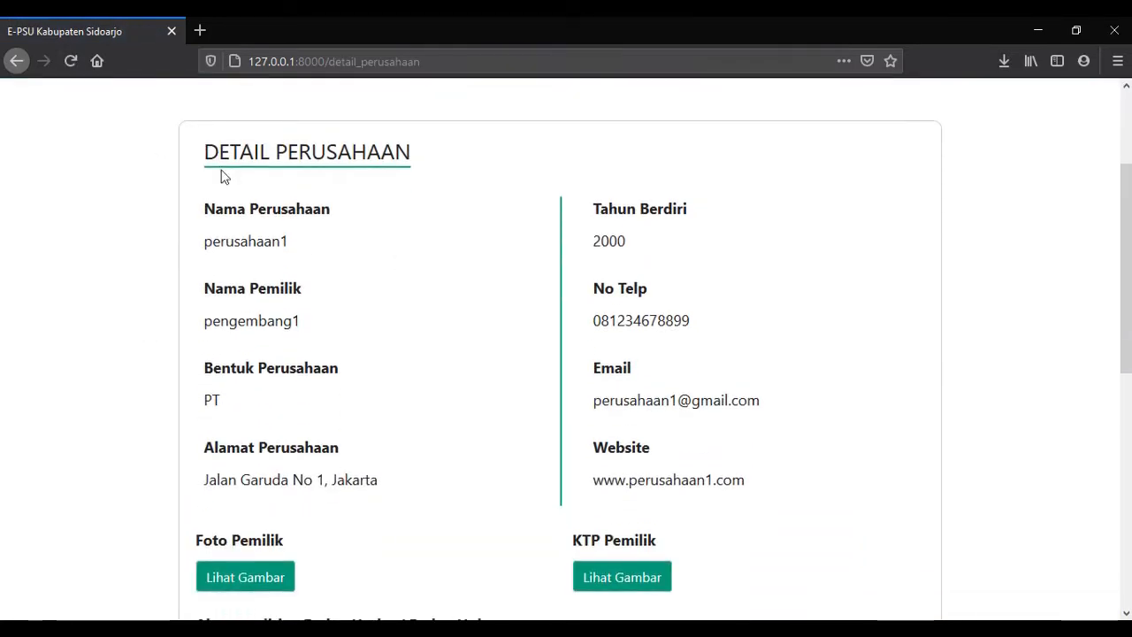
scroll(558, 284, "down", 1)
scroll(544, 292, "up", 1)
scroll(637, 222, "down", 2)
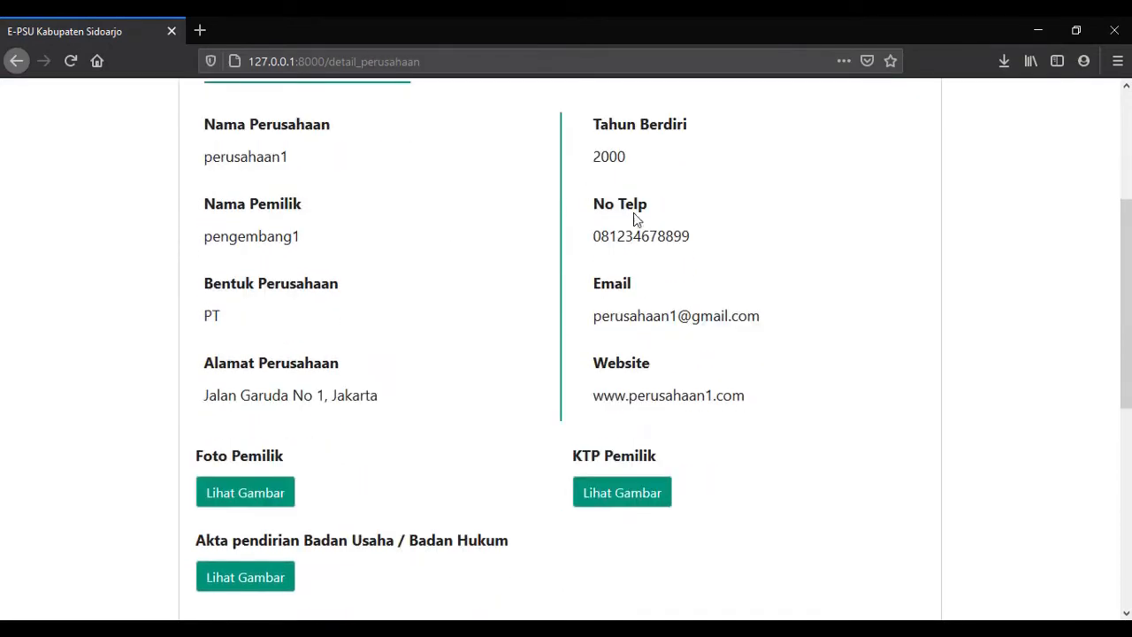
scroll(587, 265, "up", 1)
Preview the owner's photo and ID card images, closing each.
left_click(254, 500)
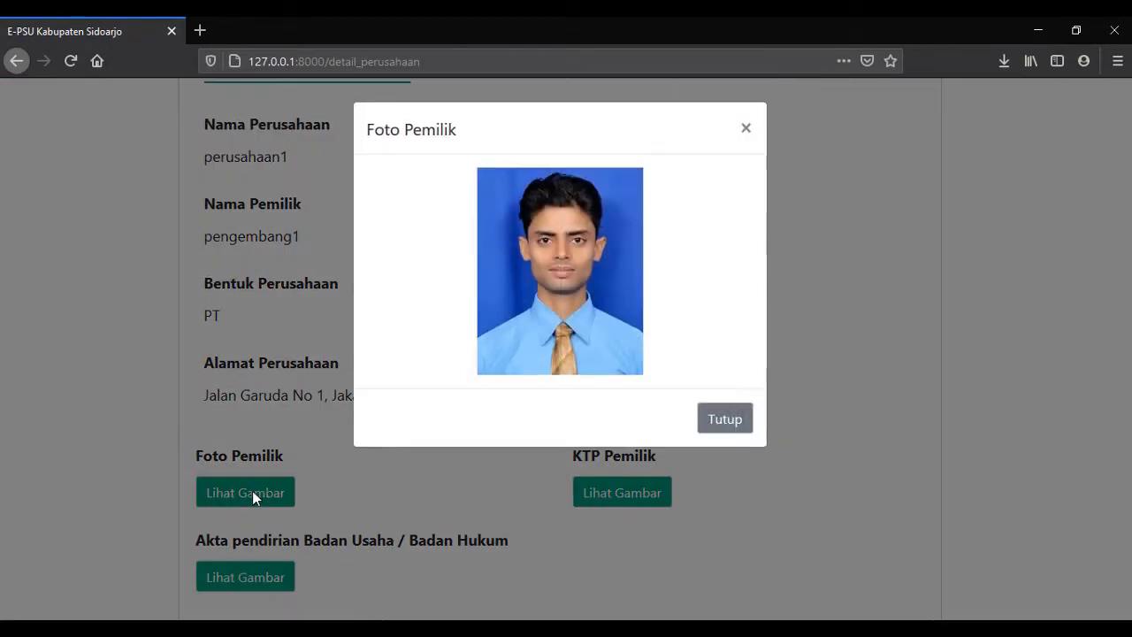
left_click(723, 415)
scroll(574, 415, "down", 1)
left_click(607, 408)
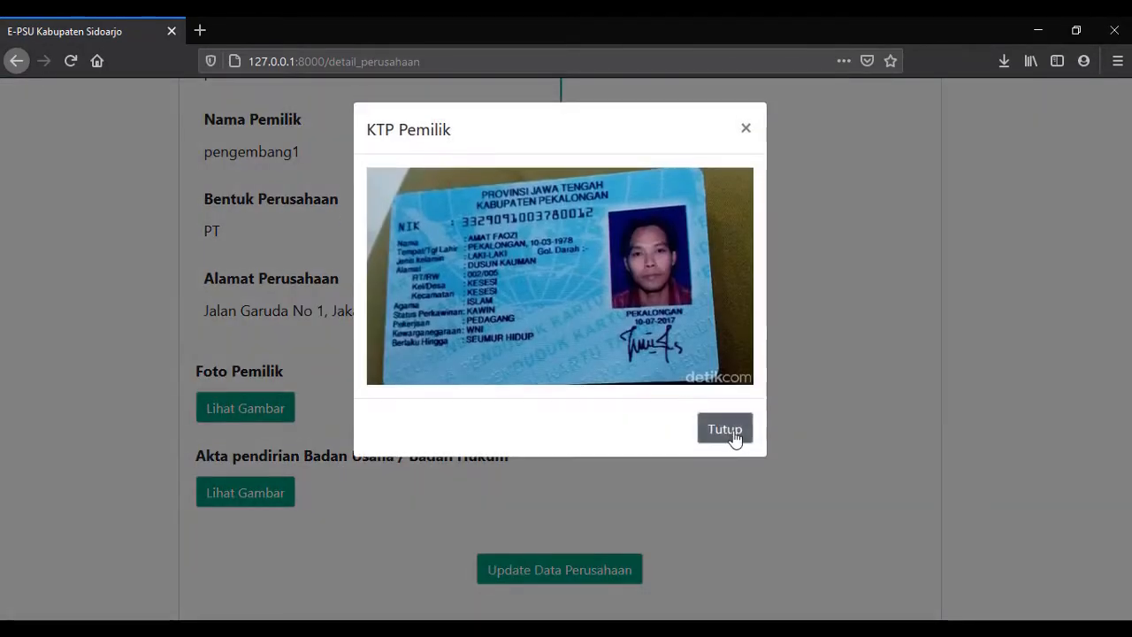
left_click(725, 431)
View the 35-page deed of establishment, close it, and scroll to Update Data Perusahaan.
left_click(275, 493)
scroll(705, 367, "down", 3)
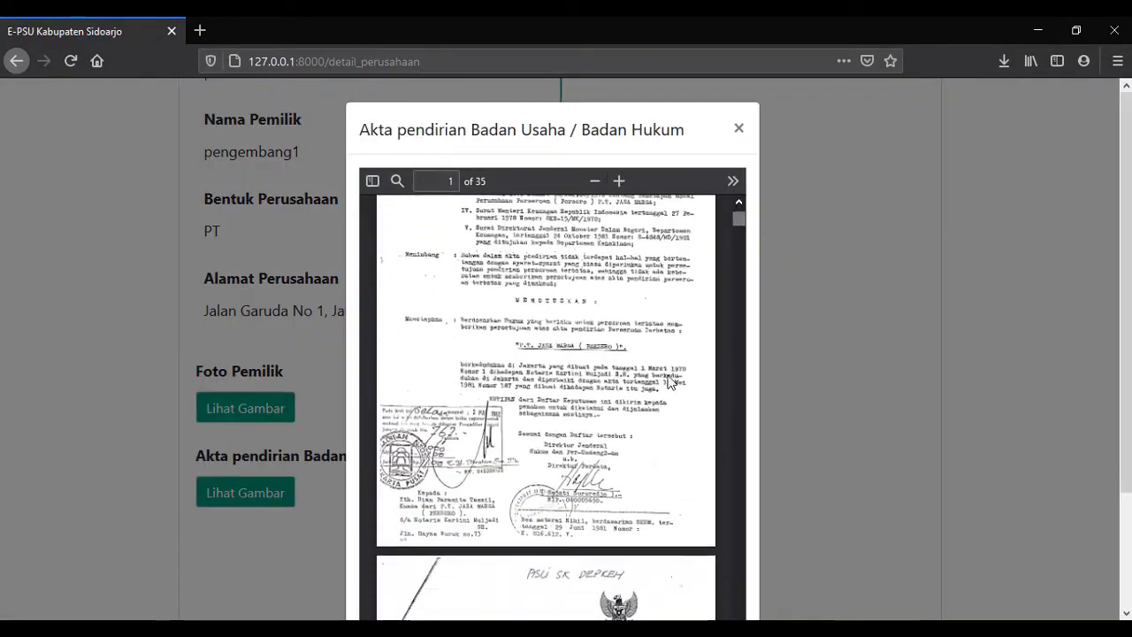
scroll(705, 367, "up", 3)
left_click(740, 128)
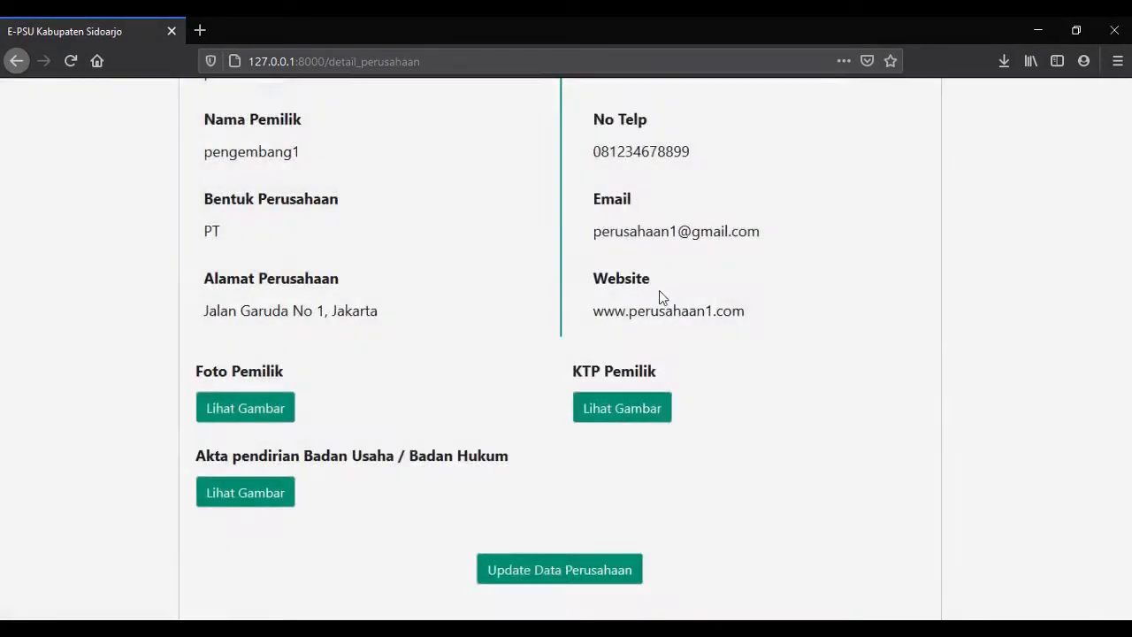
scroll(658, 291, "down", 2)
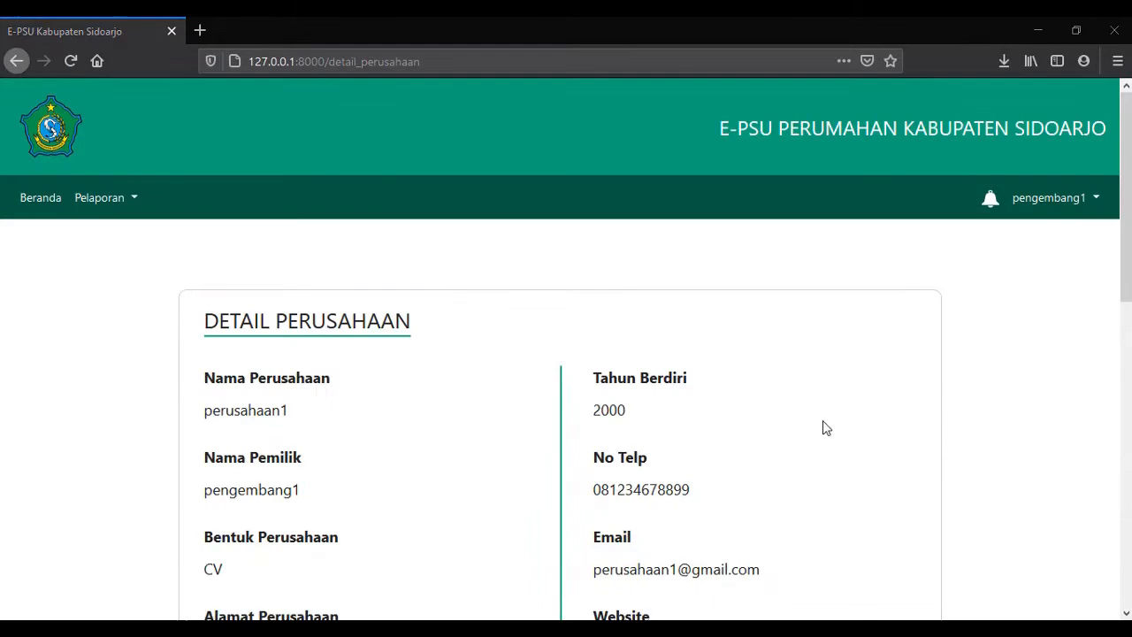
scroll(755, 392, "down", 5)
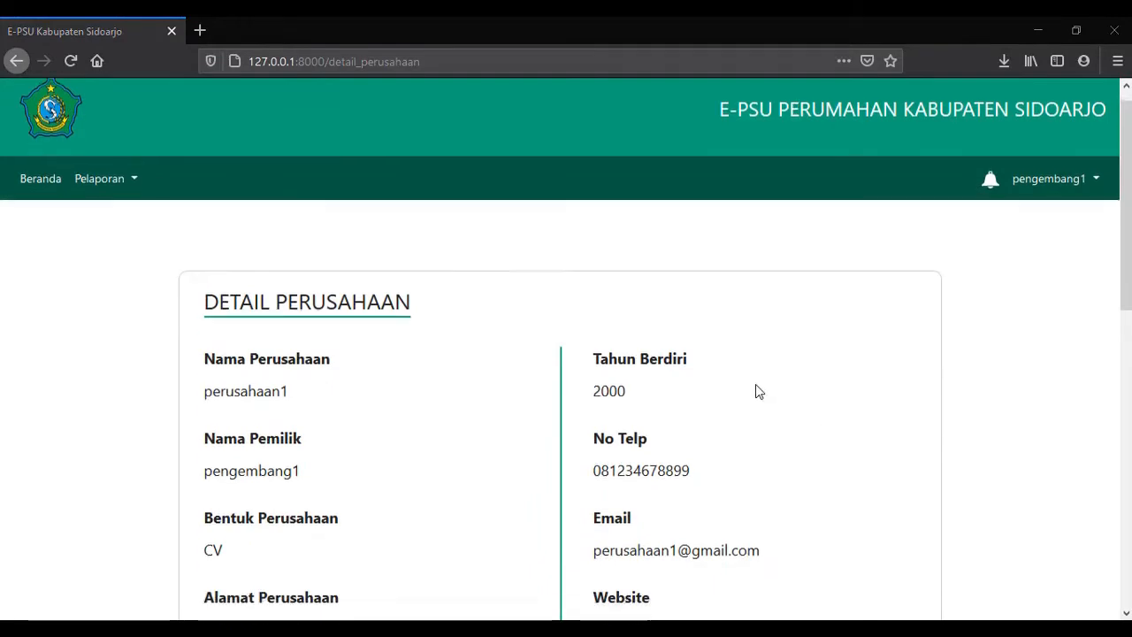
scroll(531, 321, "up", 2)
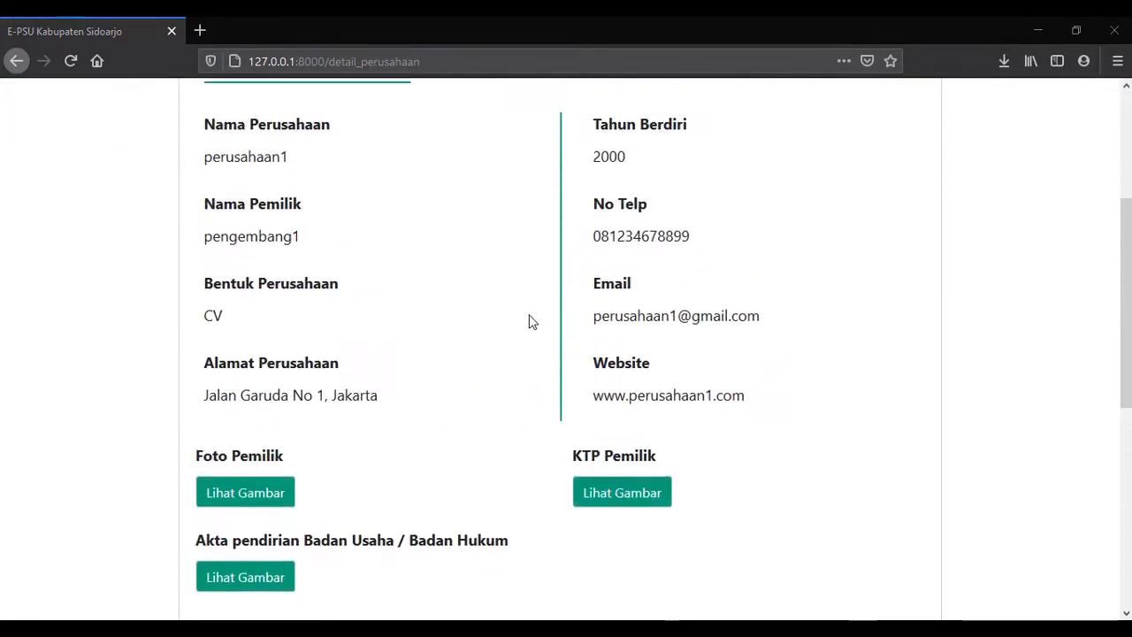
scroll(532, 321, "down", 2)
scroll(532, 322, "up", 4)
scroll(532, 321, "down", 2)
scroll(531, 321, "down", 1)
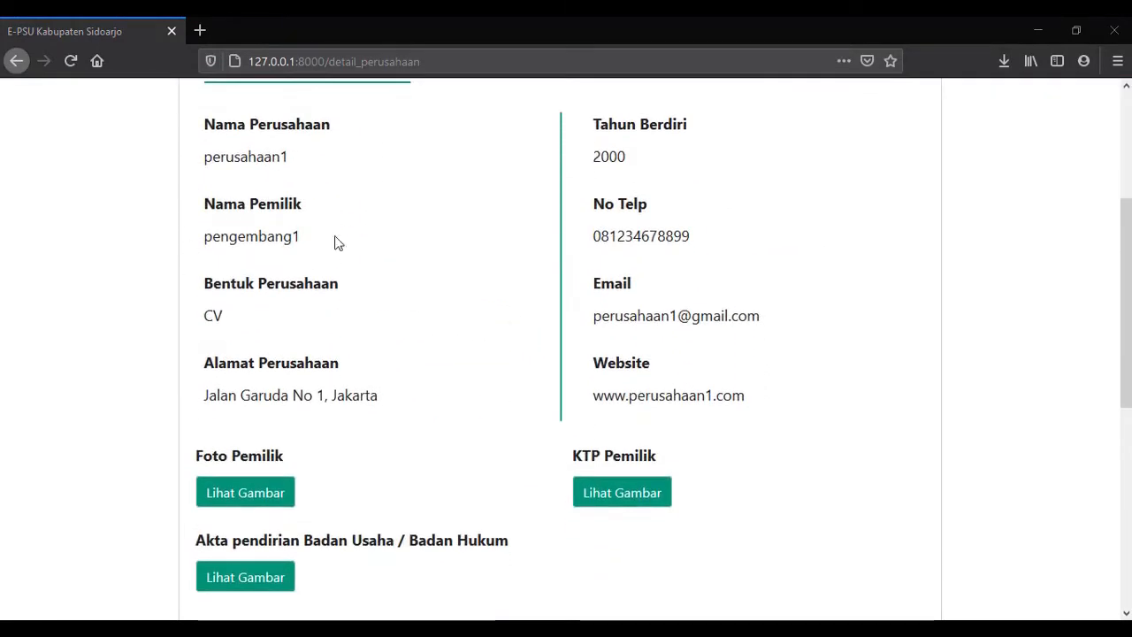
scroll(478, 398, "down", 3)
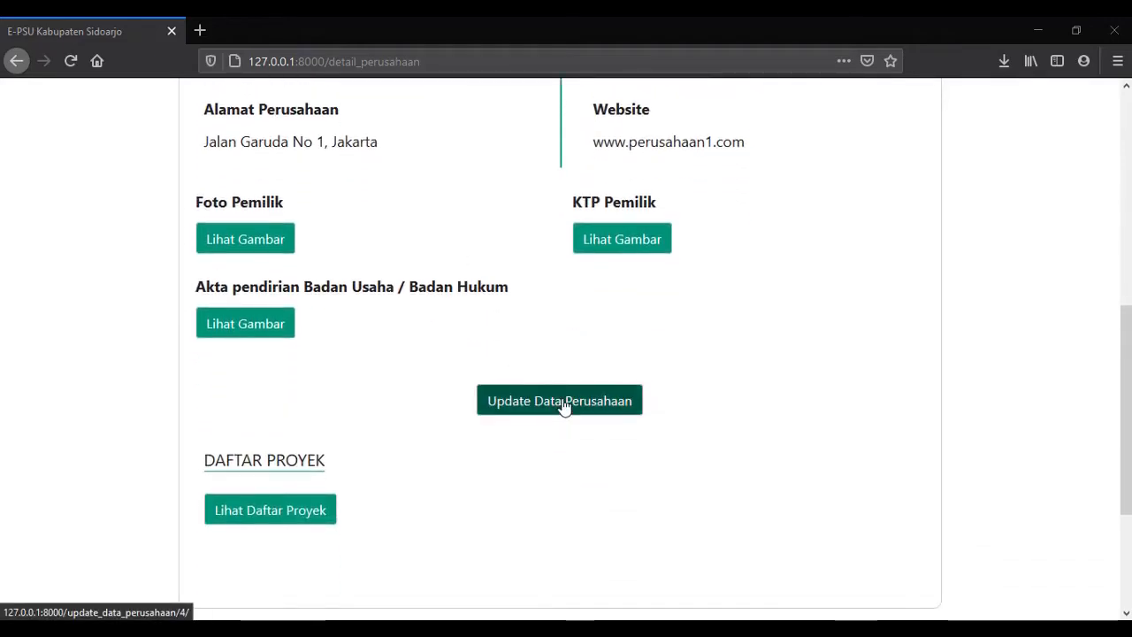
Change Tahun Berdiri from 2000 to 2002 in the update form and save with UPDATE.
left_click(564, 406)
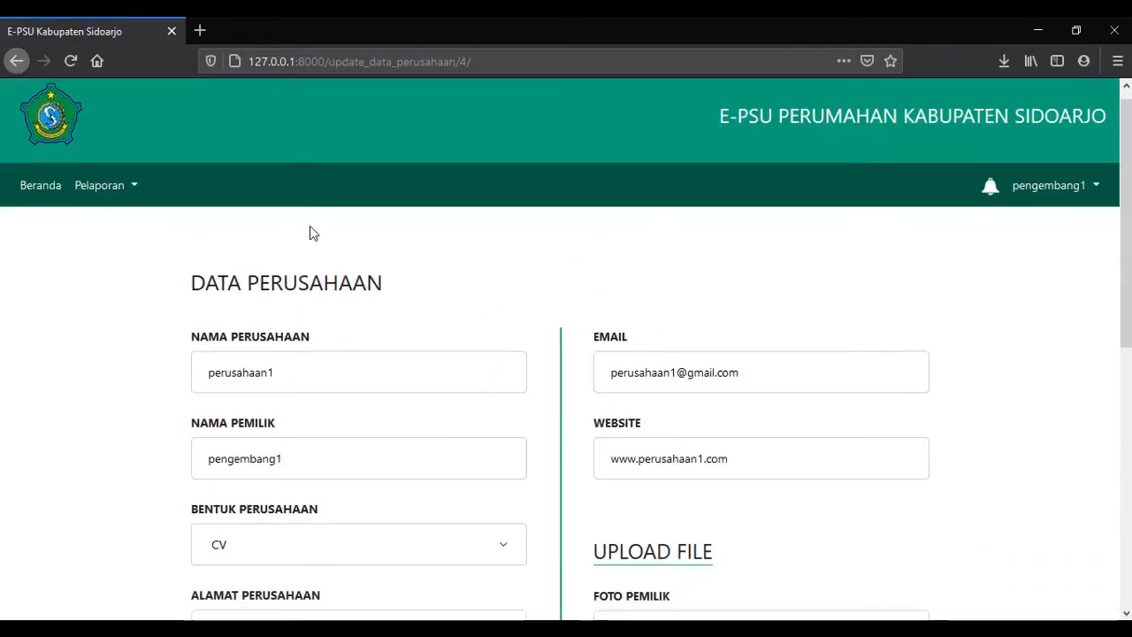
scroll(346, 247, "down", 2)
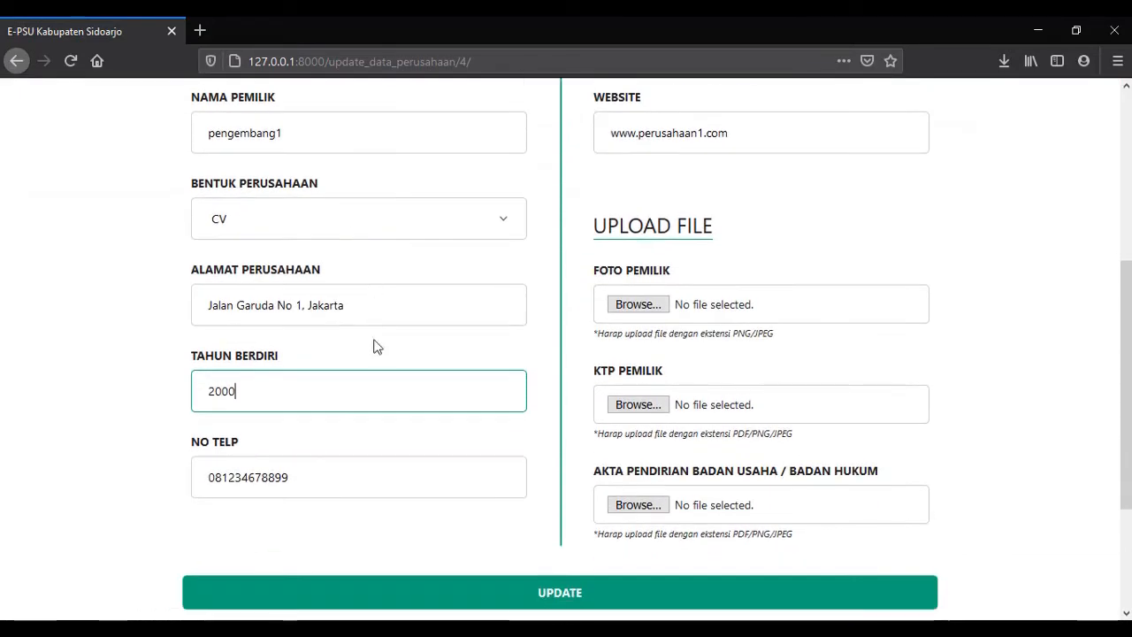
left_click(361, 467)
left_click(346, 377)
left_click(354, 473)
left_click(346, 397)
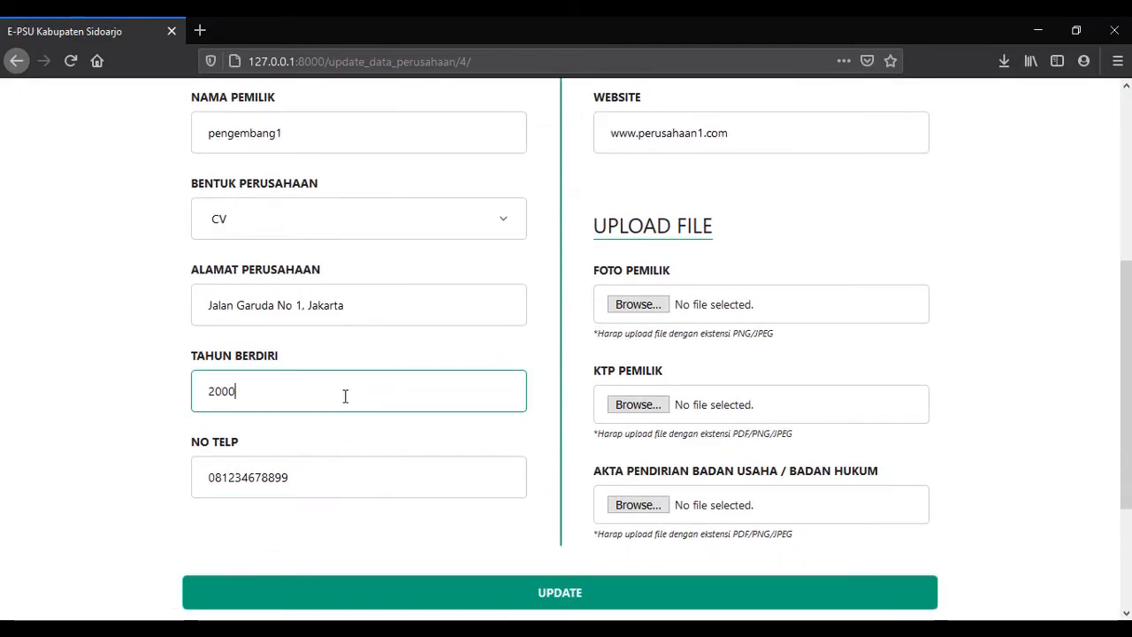
key("BackSpace")
type("2")
scroll(341, 398, "down", 2)
left_click(367, 397)
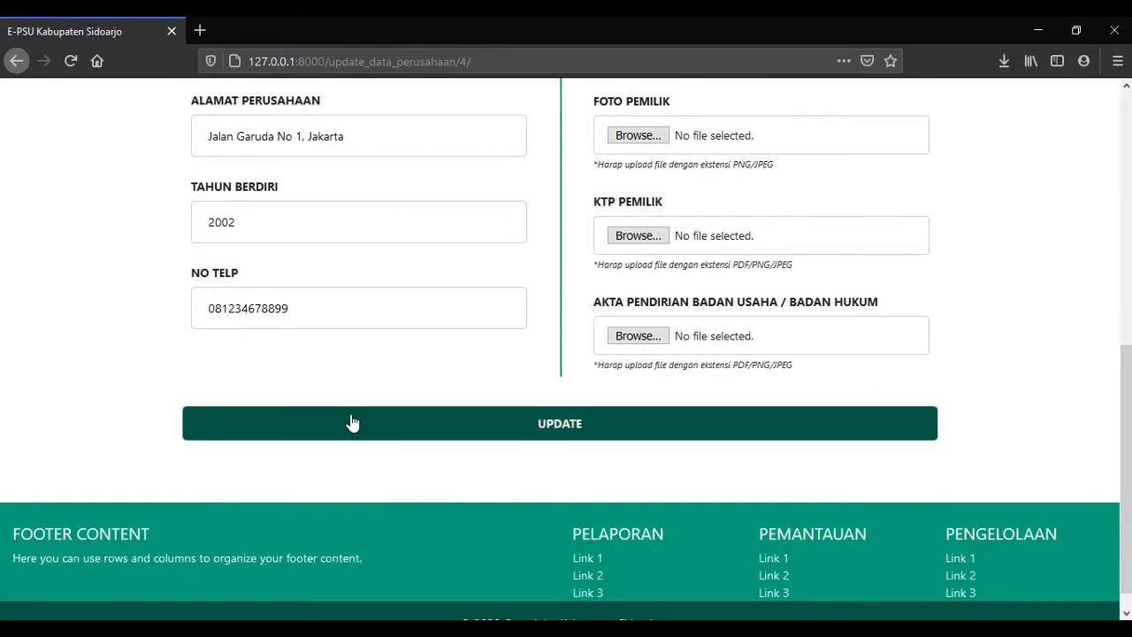
left_click(352, 423)
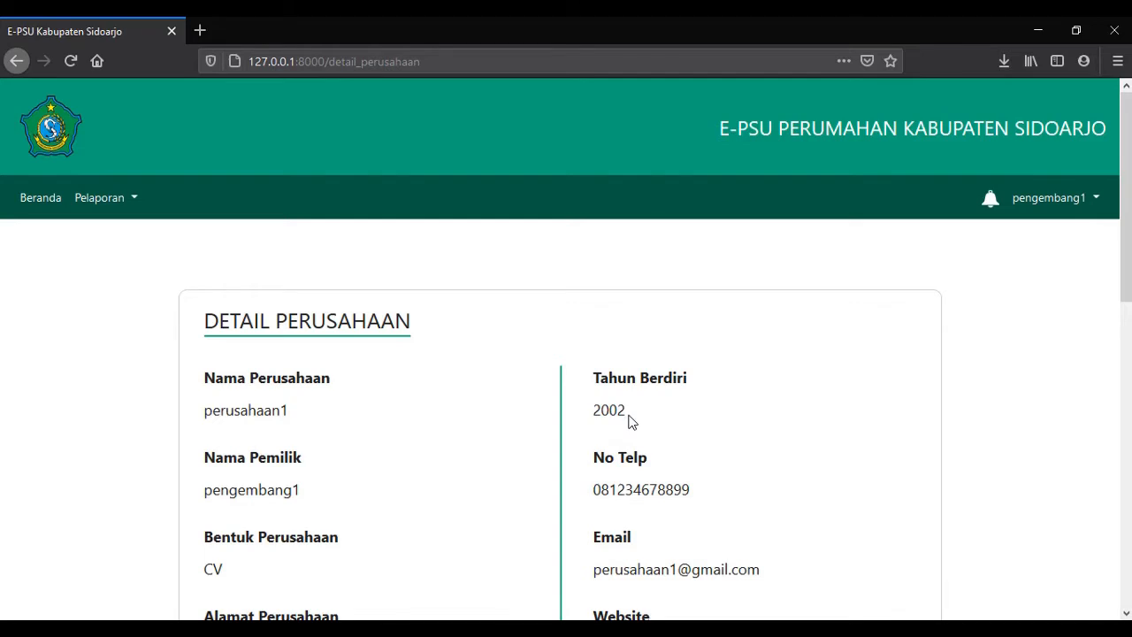
Try Tambah Data Perusahaan, get refused, and return to the home page.
left_click(132, 202)
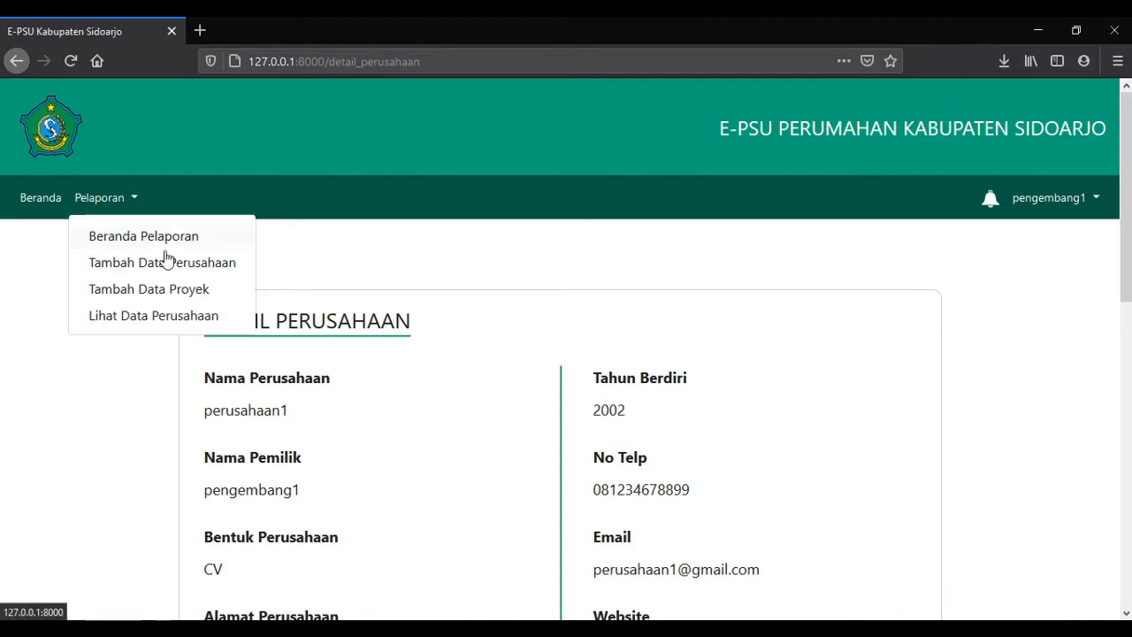
left_click(174, 275)
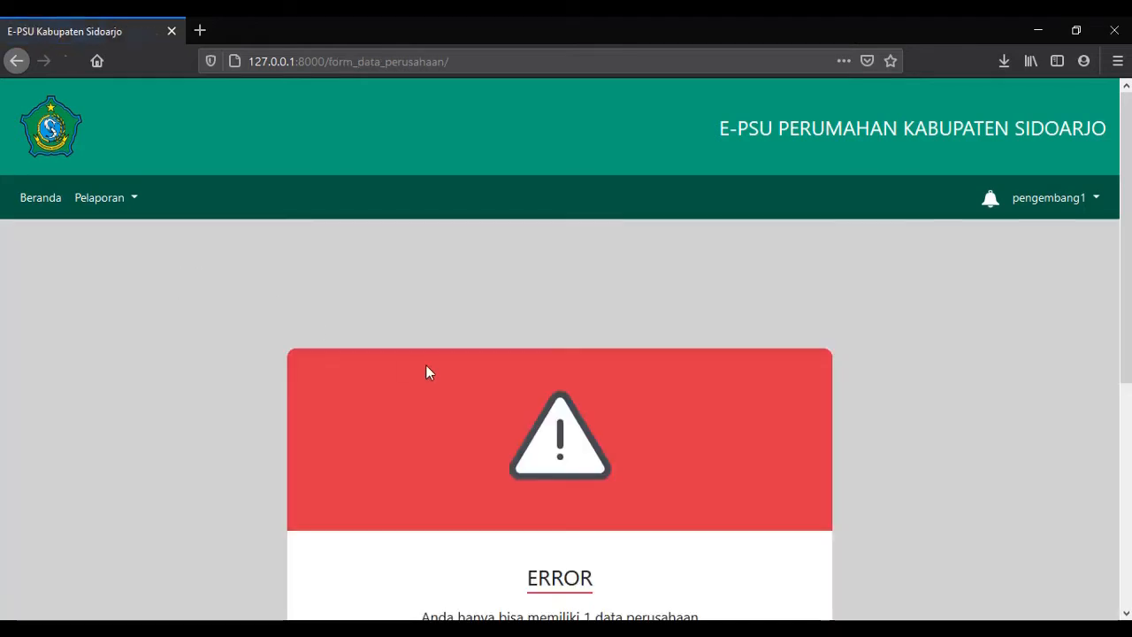
scroll(425, 365, "down", 3)
left_click(556, 436)
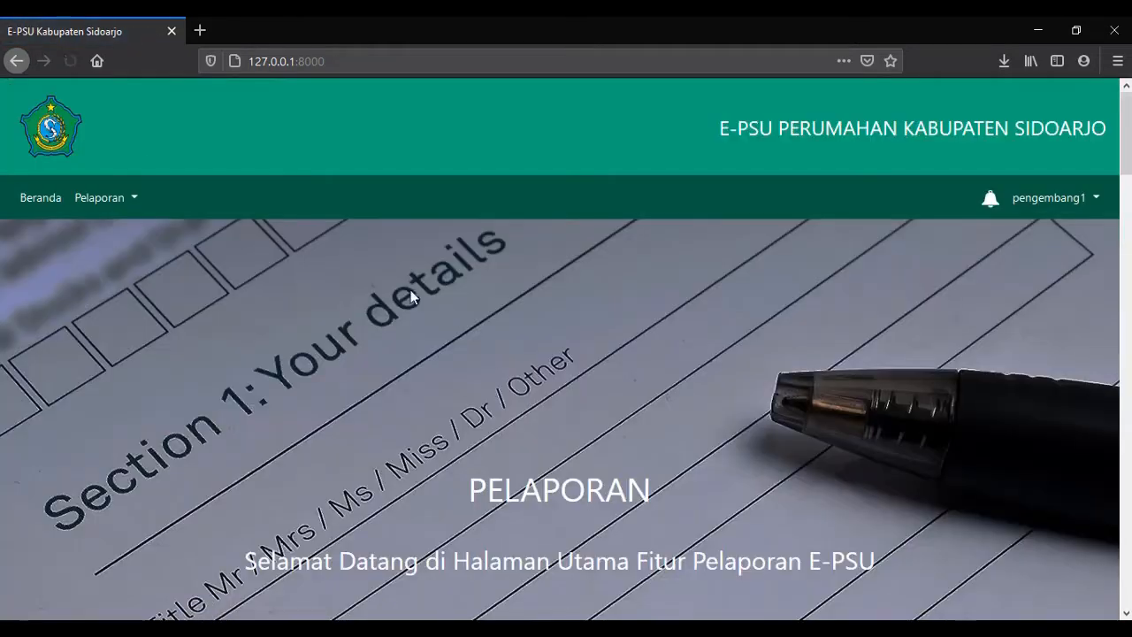
Try Tambah Data Proyek, see the awaiting-admin-verification error, and go back home.
left_click(129, 198)
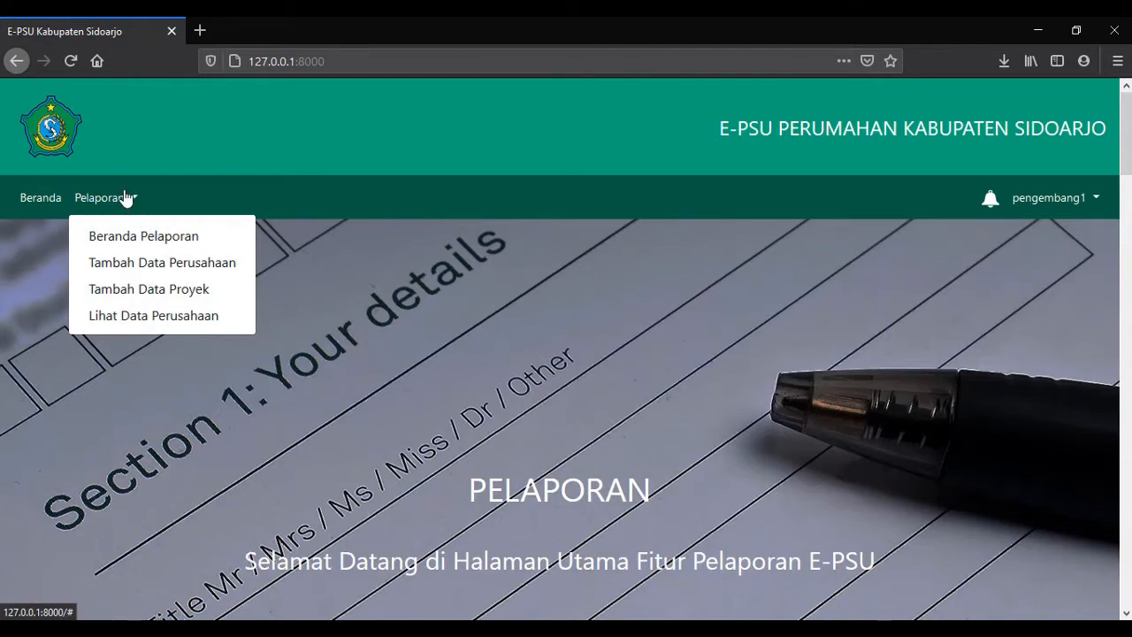
left_click(159, 297)
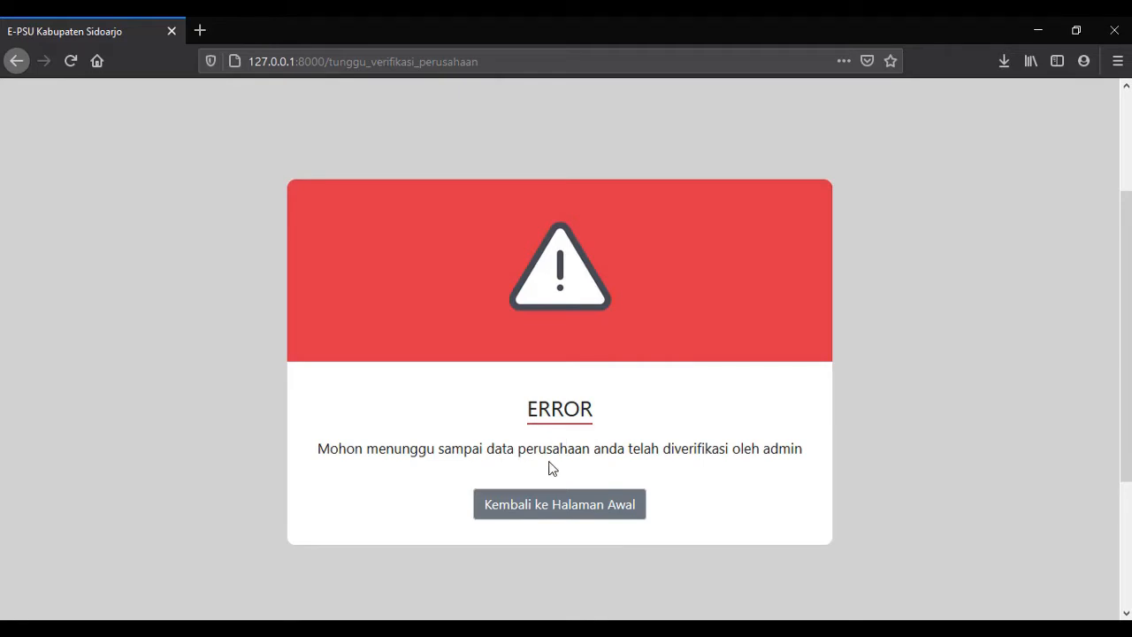
scroll(317, 378, "up", 2)
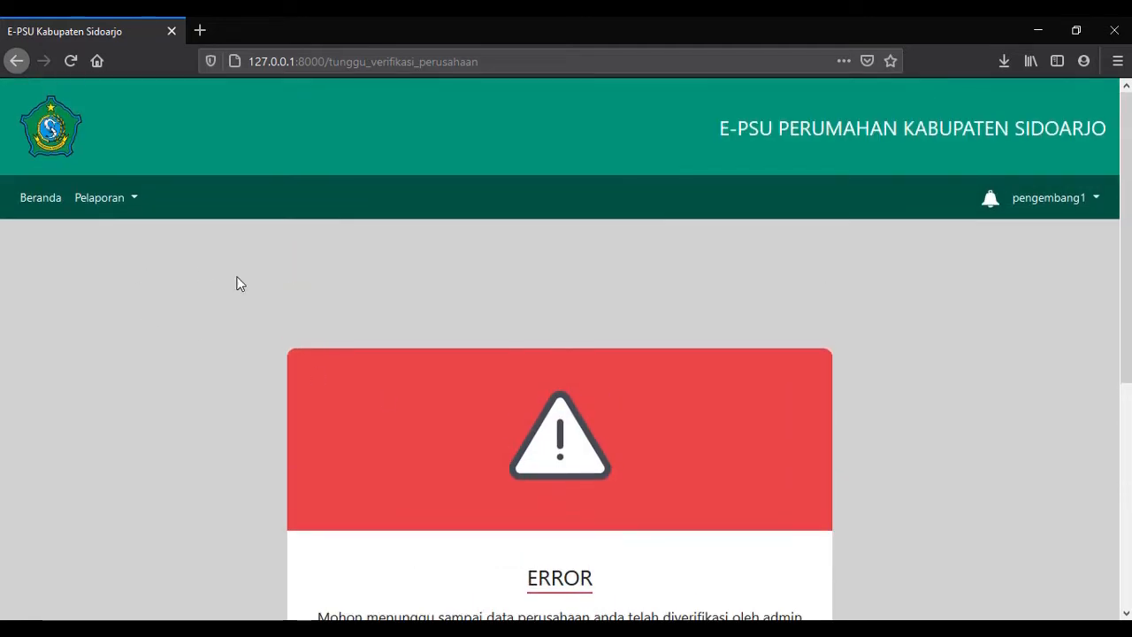
scroll(237, 284, "down", 2)
left_click(536, 503)
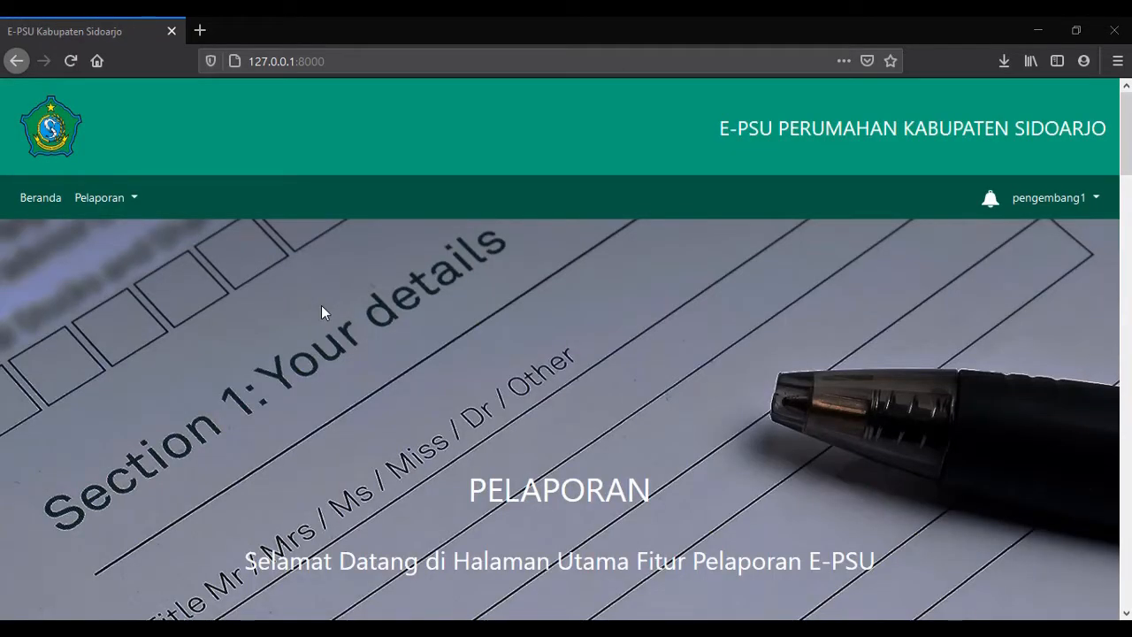
left_click(137, 200)
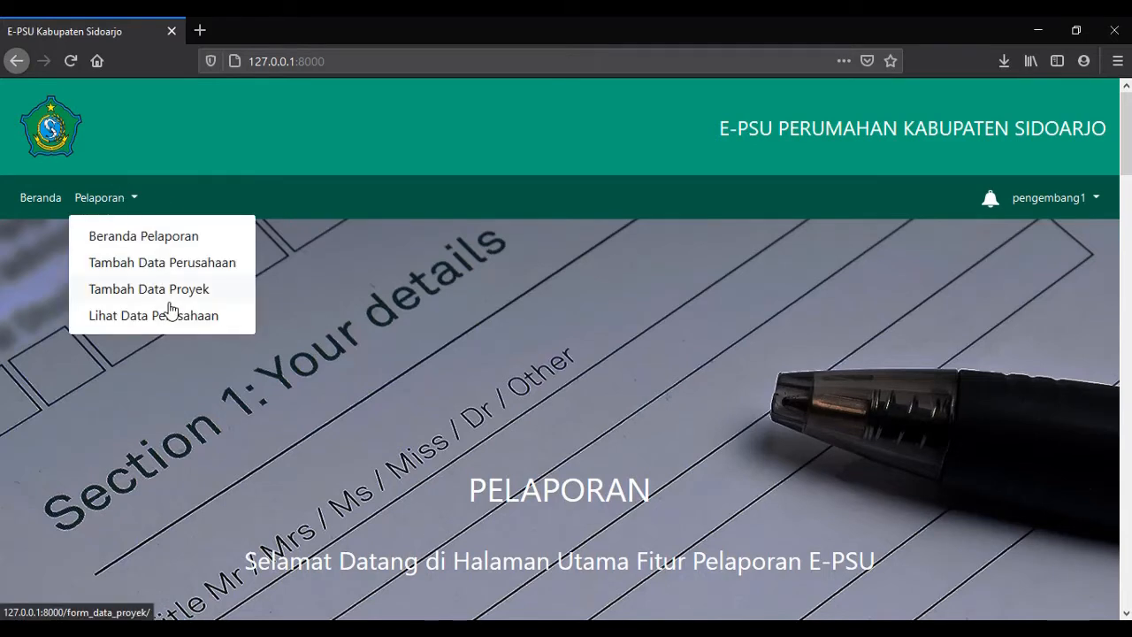
left_click(161, 300)
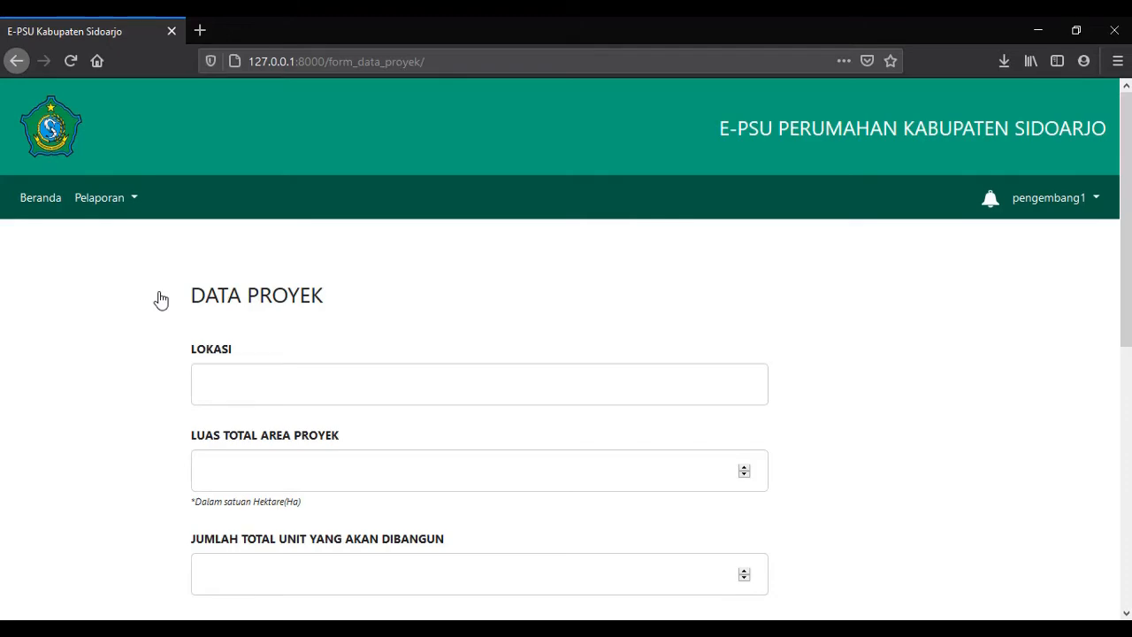
scroll(160, 300, "down", 5)
scroll(160, 298, "up", 5)
scroll(265, 304, "down", 1)
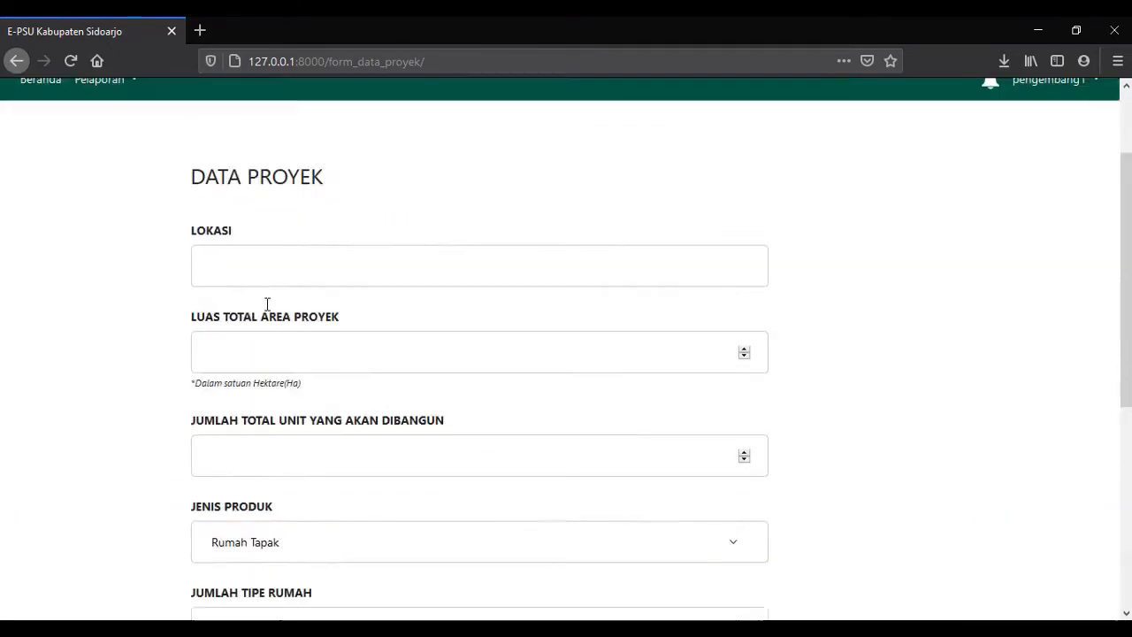
scroll(212, 345, "up", 1)
scroll(259, 343, "down", 4)
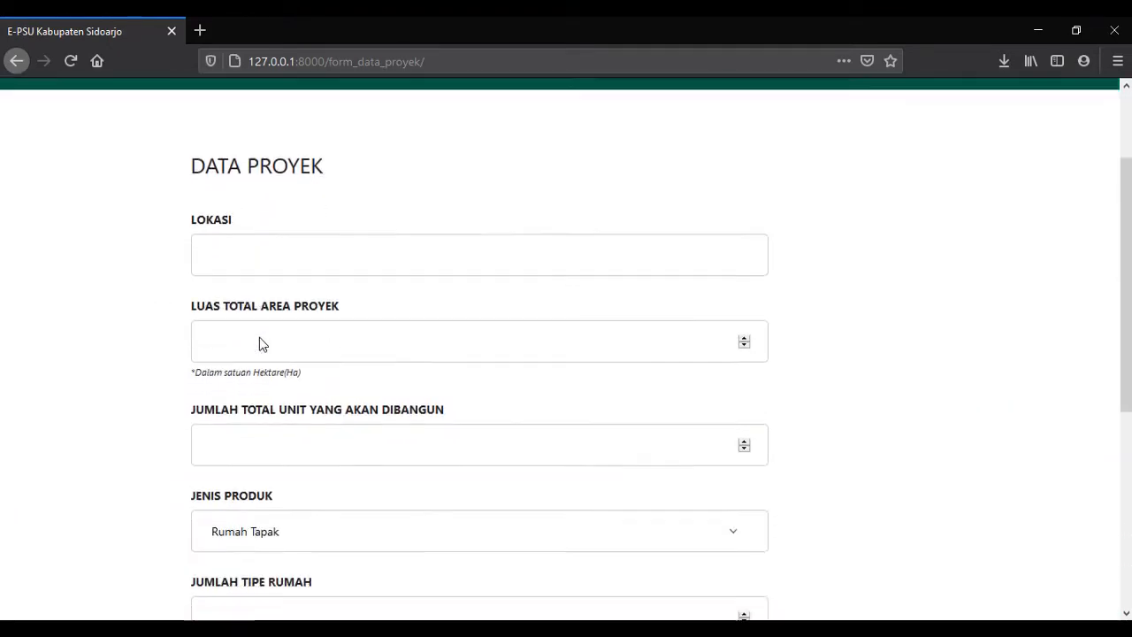
scroll(260, 341, "down", 5)
scroll(260, 327, "up", 6)
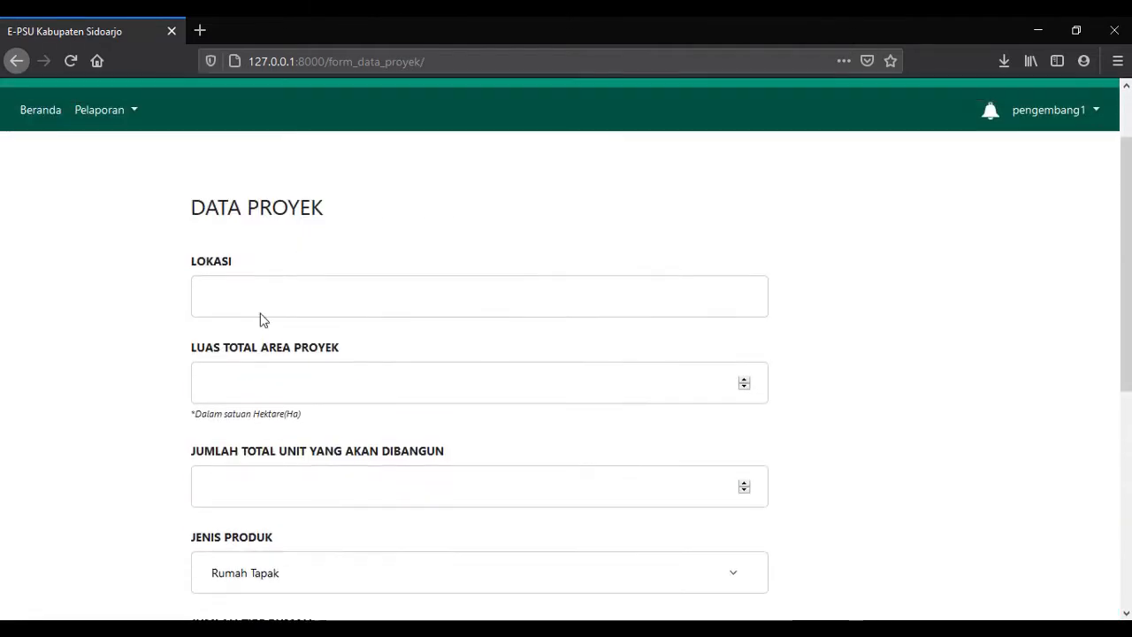
left_click(258, 297)
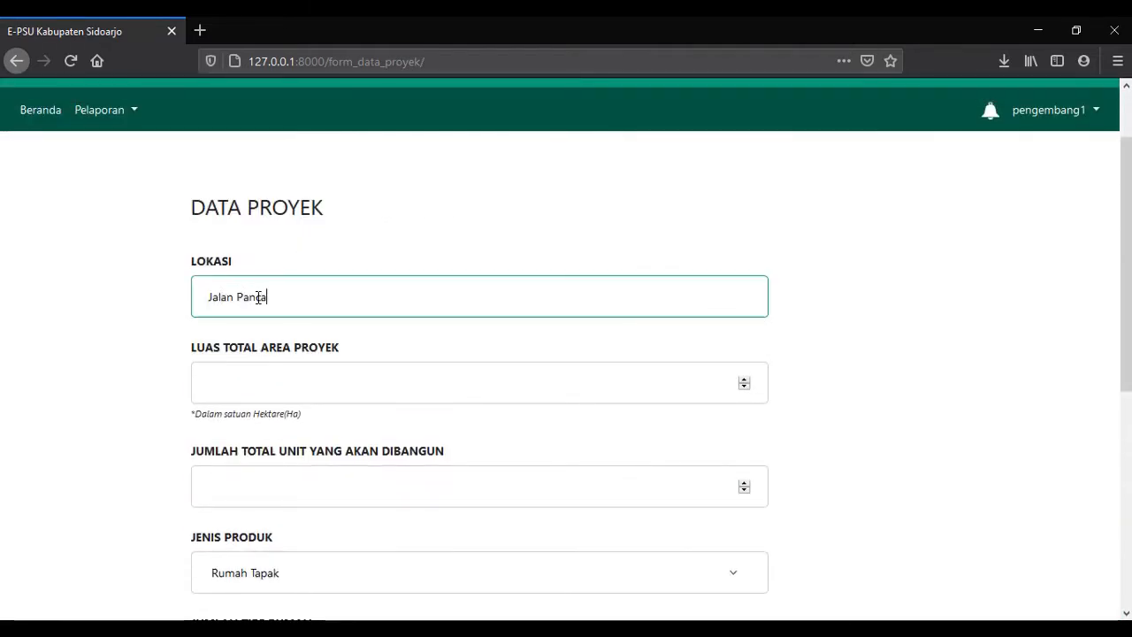
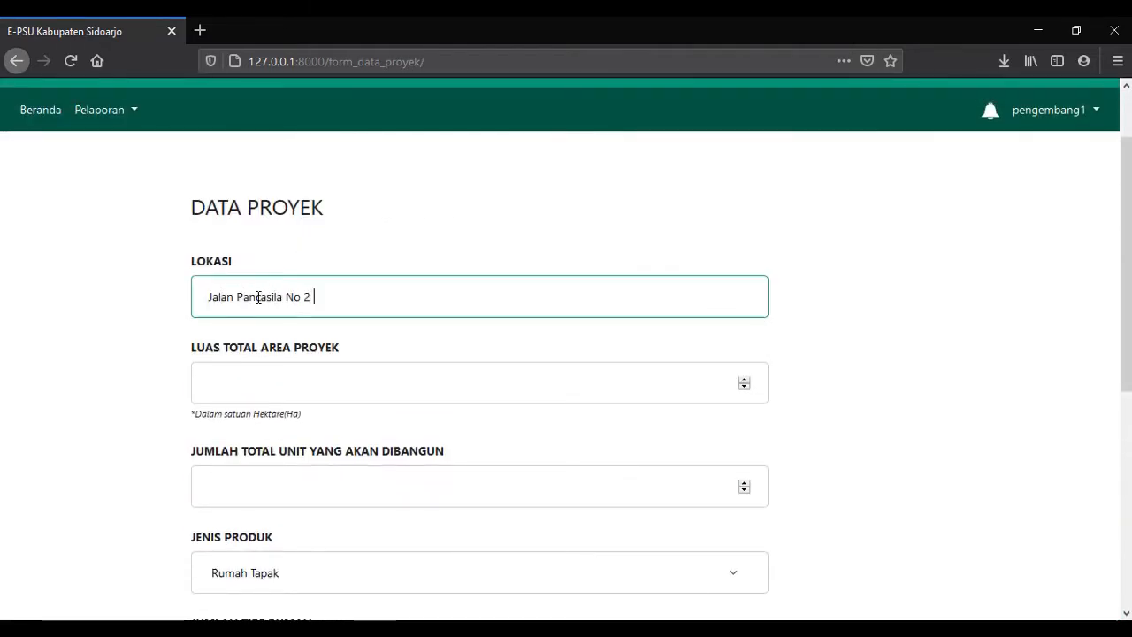
Enter 100 ha area, 6 units, Rumah Tapak, 3 house types, target 12, and submit.
left_click(245, 383)
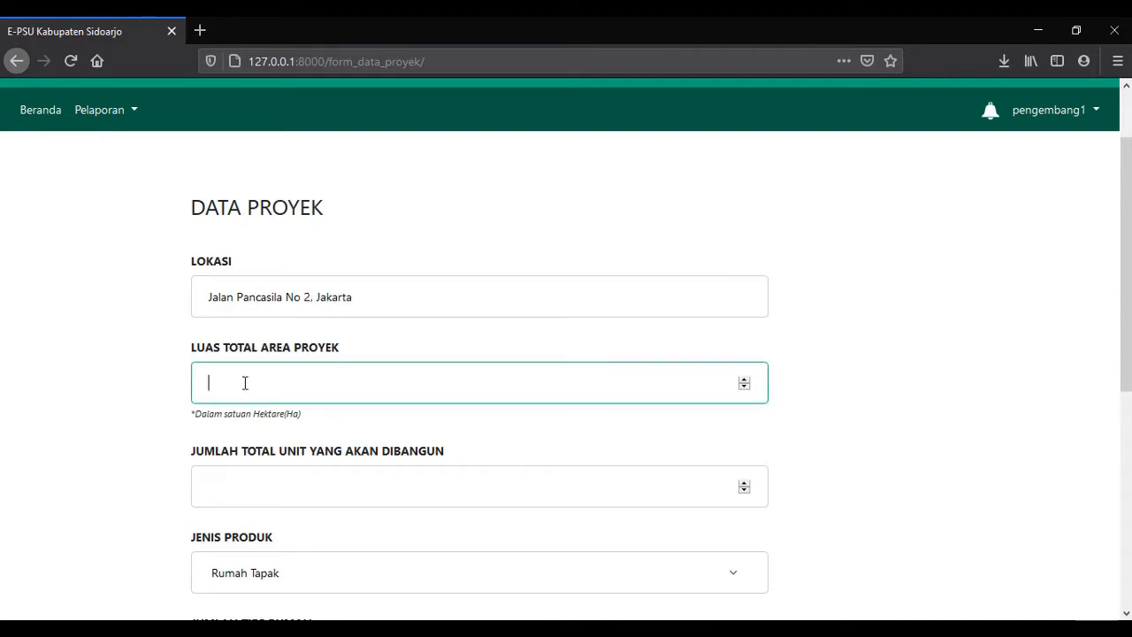
type("100")
key("Tab")
scroll(271, 354, "down", 2)
type("6")
left_click(297, 419)
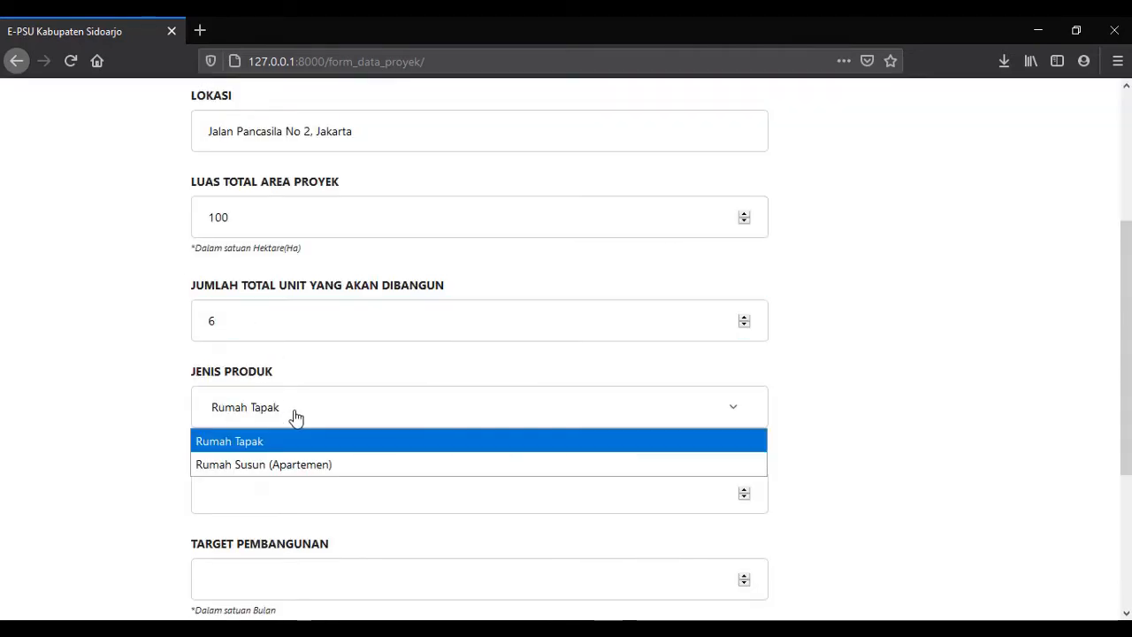
left_click(296, 419)
left_click(280, 478)
type("3")
scroll(265, 407, "down", 3)
left_click(228, 340)
type("12")
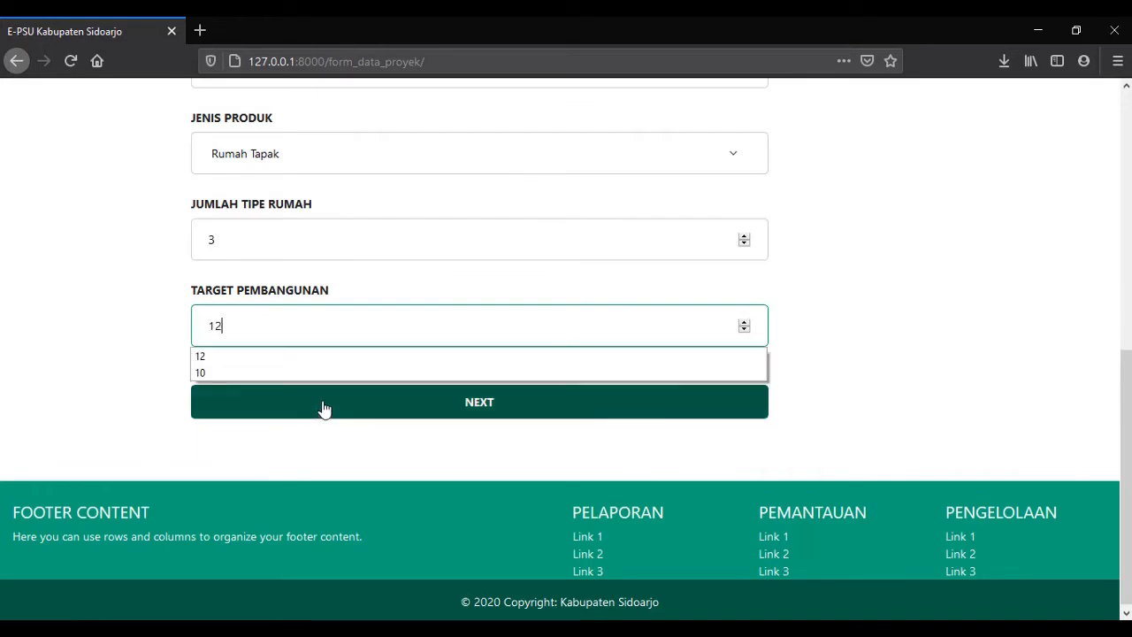
left_click(298, 404)
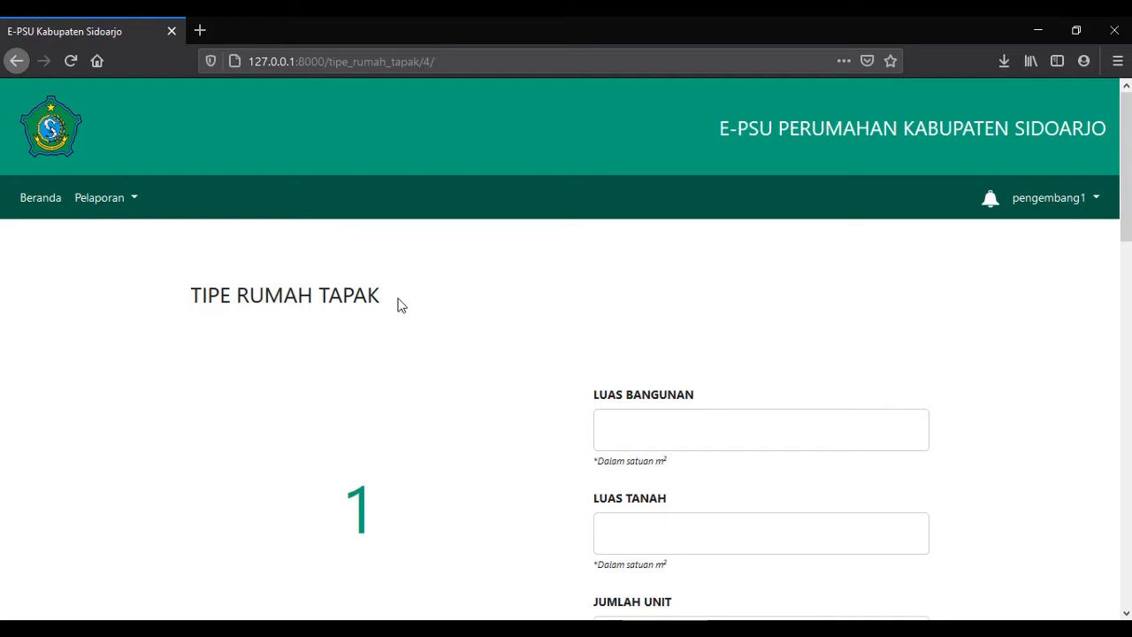
Fill in building area, land area and unit counts for house types 1–3, then submit.
scroll(397, 305, "down", 13)
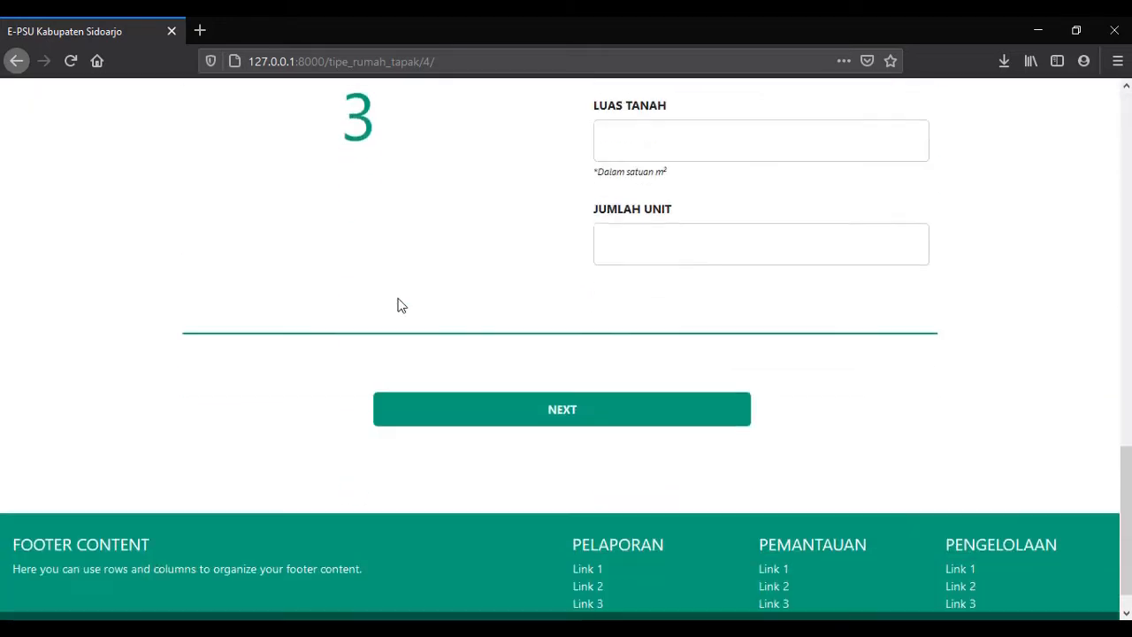
scroll(397, 304, "up", 3)
scroll(371, 334, "up", 10)
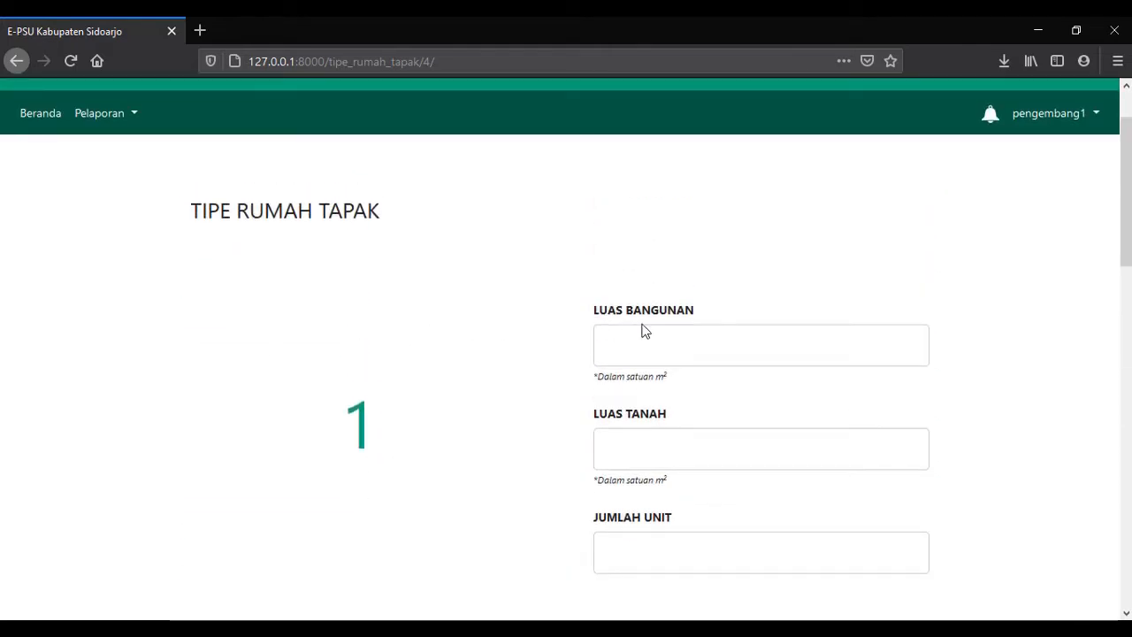
scroll(469, 378, "down", 10)
scroll(467, 377, "up", 10)
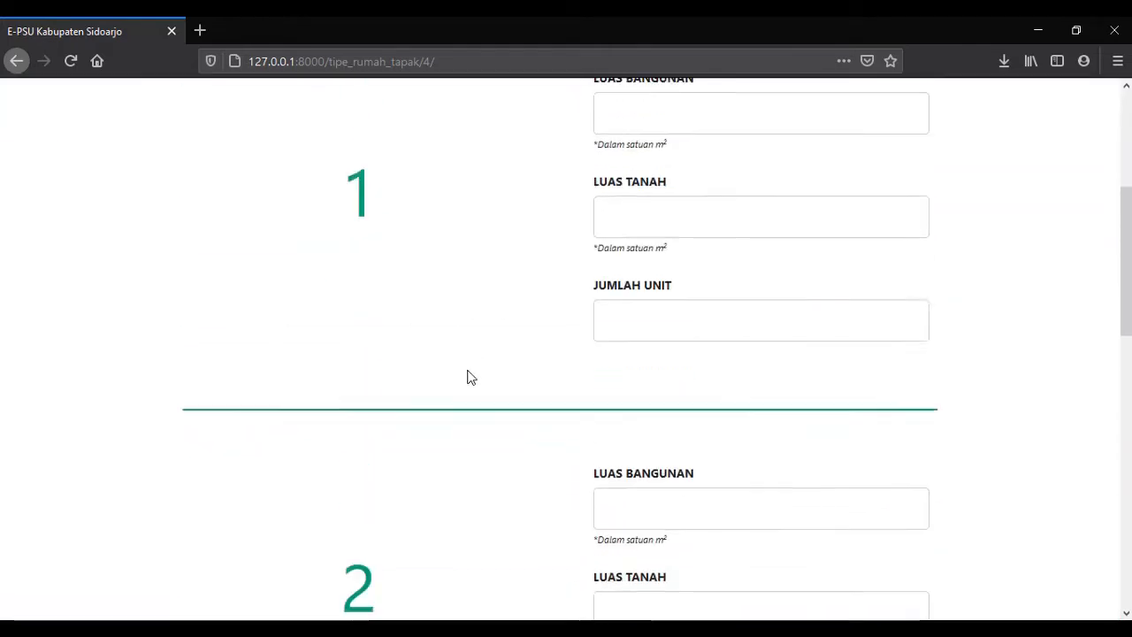
scroll(495, 376, "down", 1)
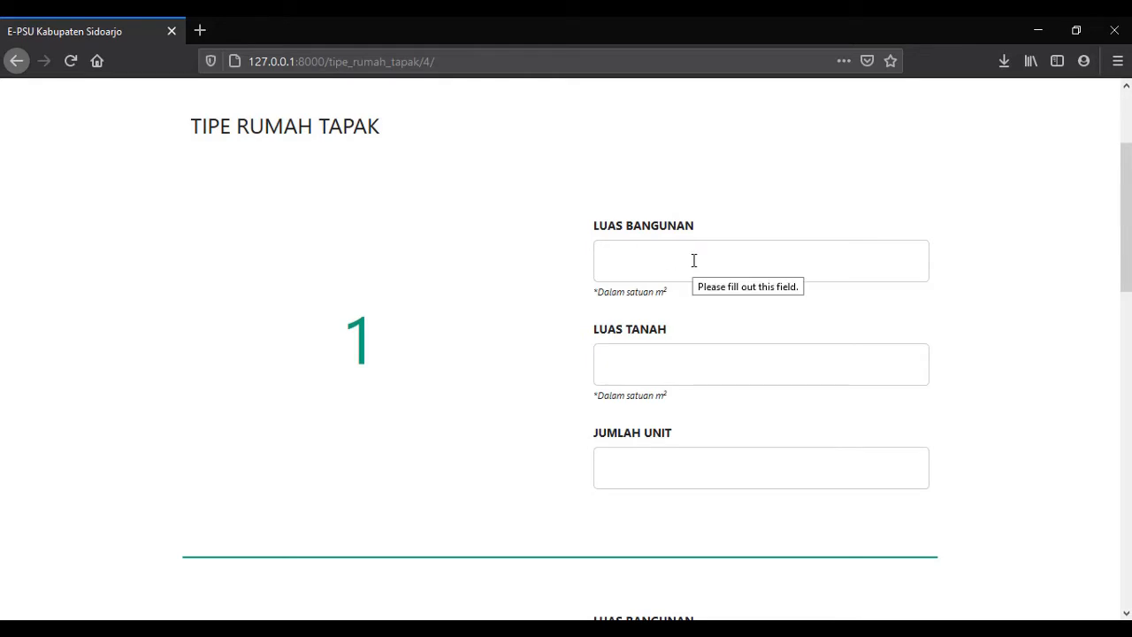
left_click_drag(672, 288, 592, 292)
left_click_drag(667, 395, 592, 395)
left_click(711, 413)
left_click(730, 276)
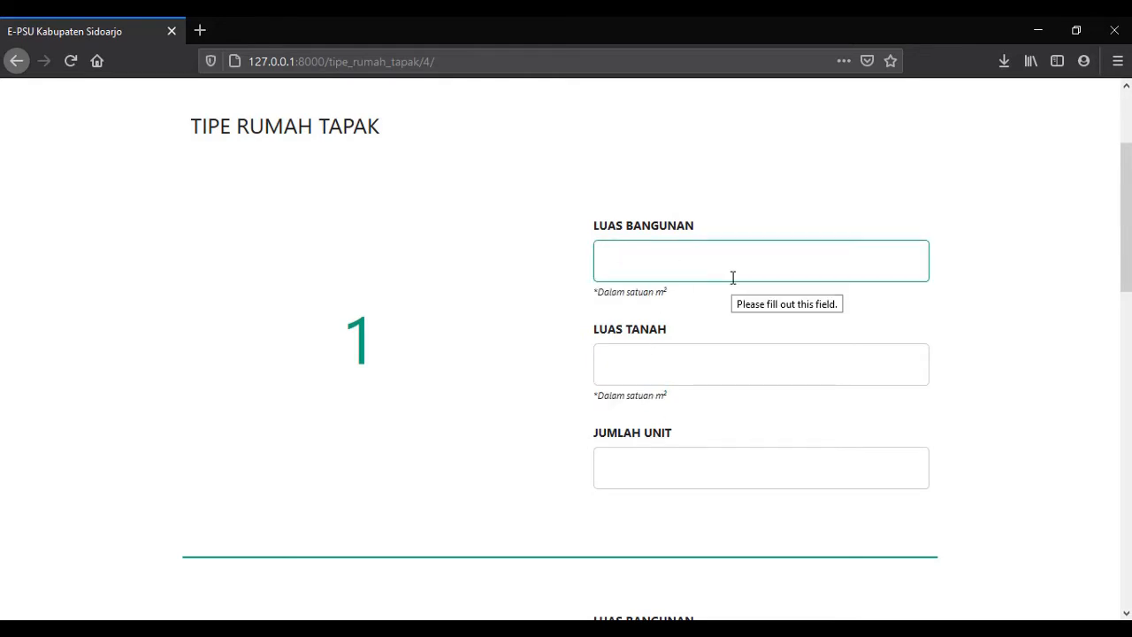
type("10")
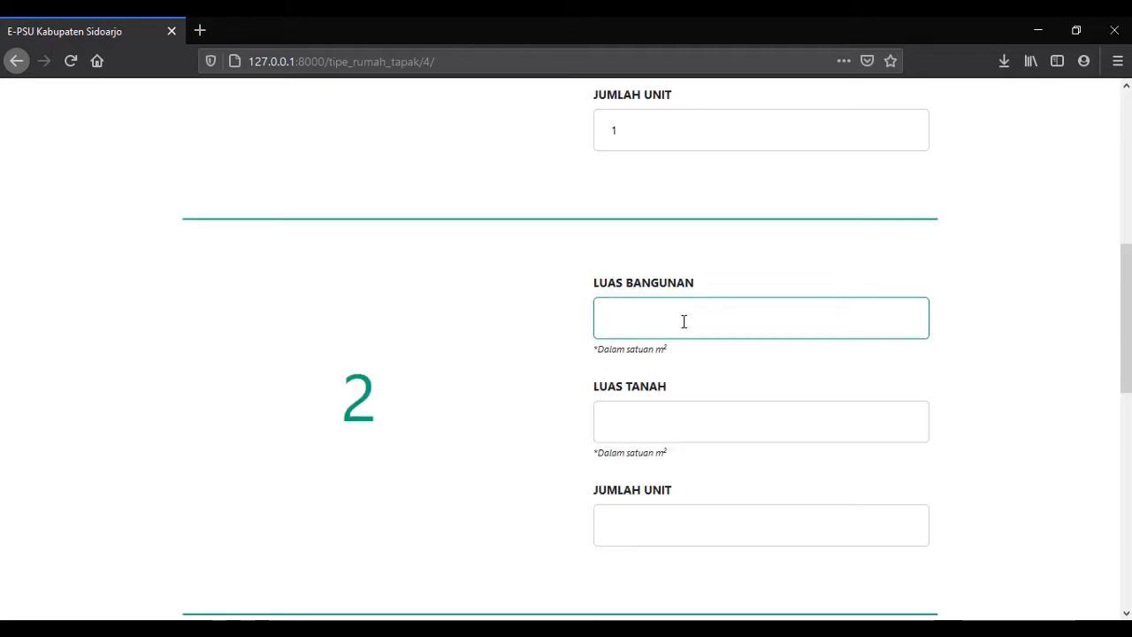
type("20")
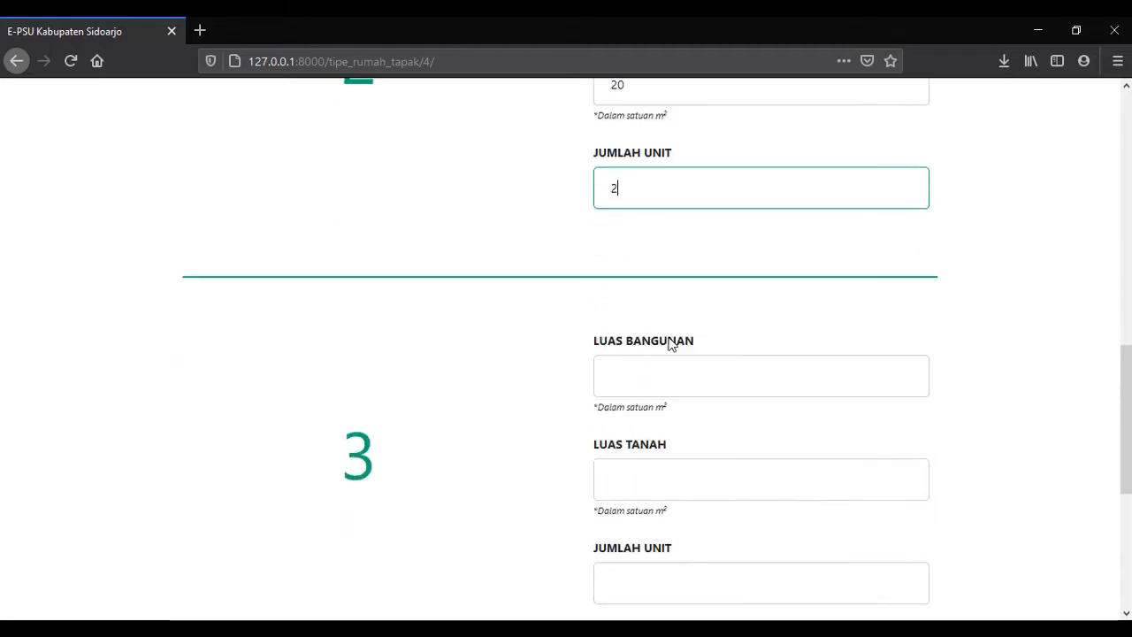
left_click(663, 377)
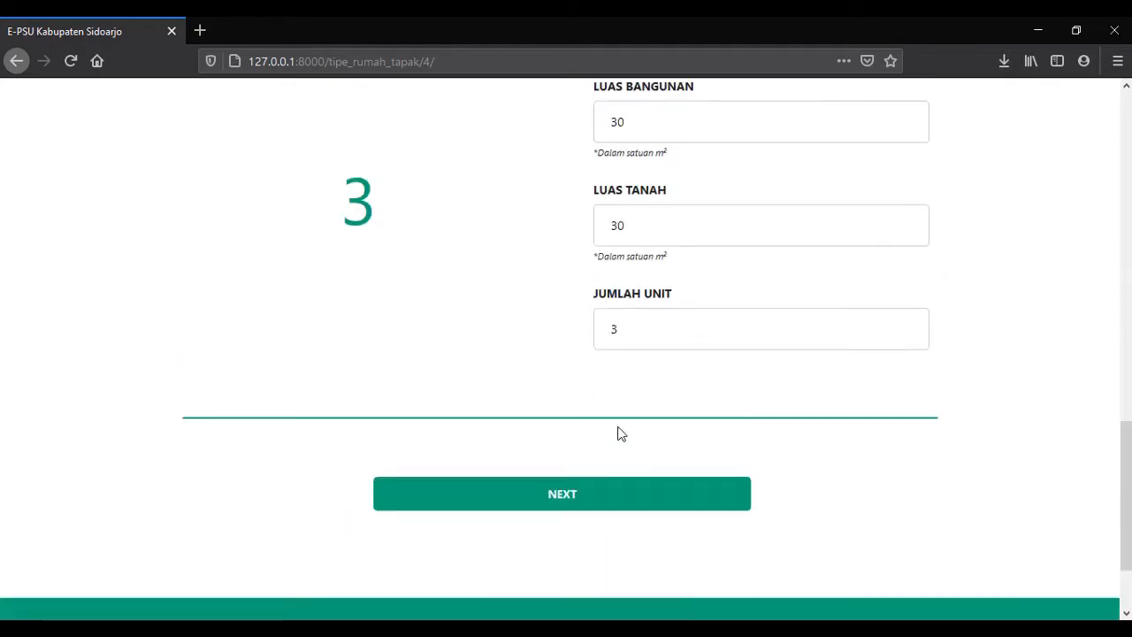
left_click(564, 495)
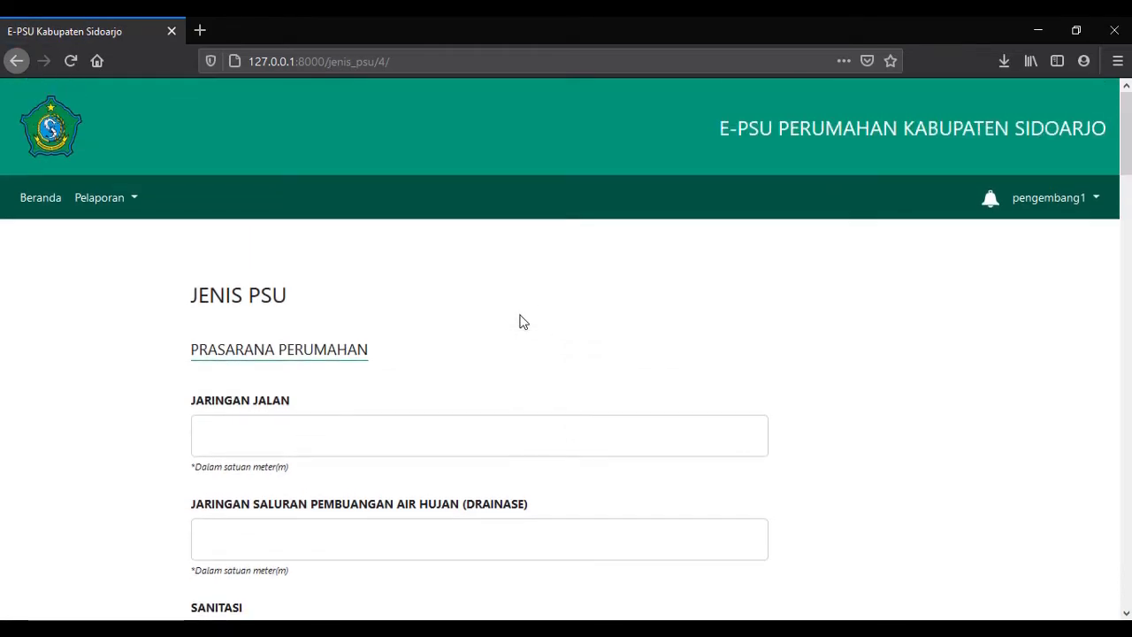
Enter 2.2 for the JARINGAN JALAN length and 3.3 for the drainage network length.
scroll(222, 245, "down", 15)
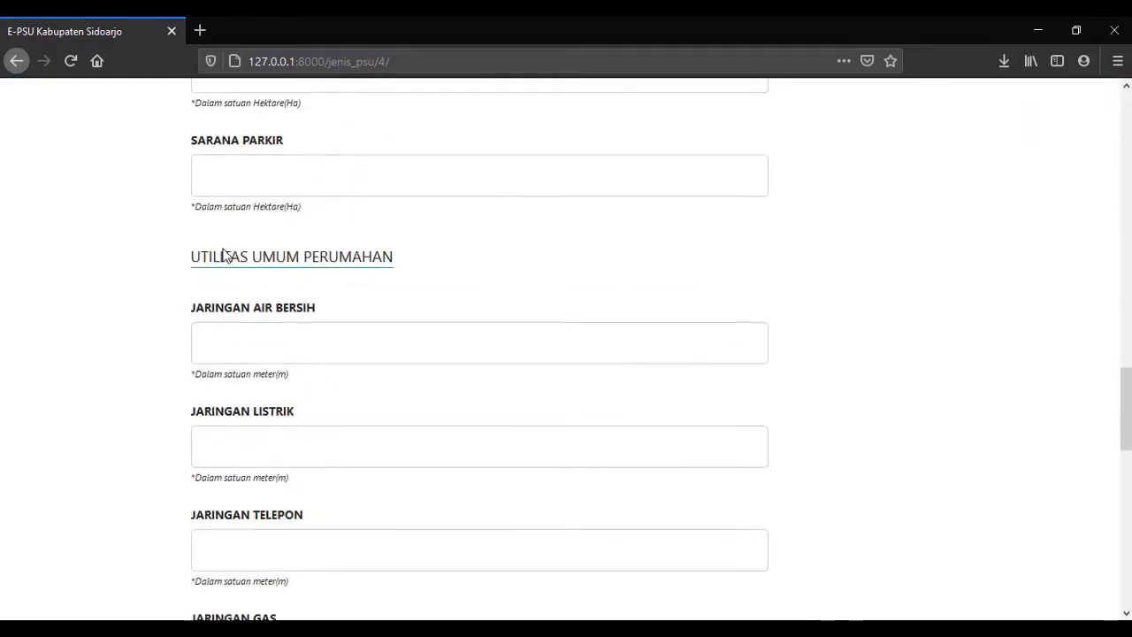
scroll(241, 368, "up", 15)
scroll(241, 368, "down", 3)
left_click_drag(298, 233, 196, 231)
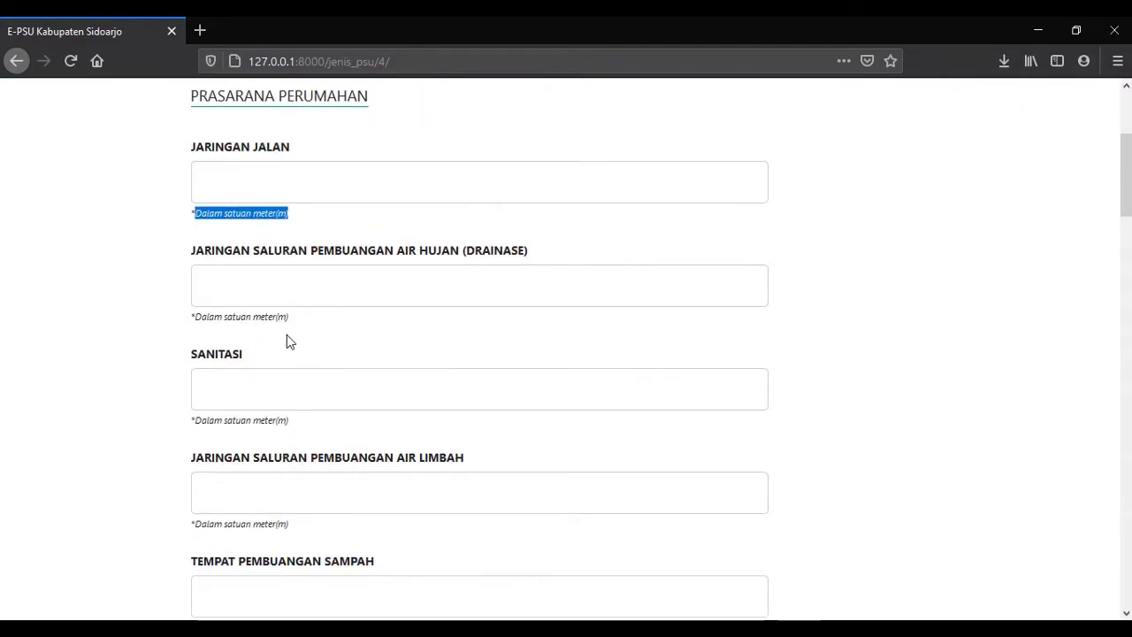
left_click_drag(286, 335, 189, 335)
left_click_drag(290, 424, 210, 434)
scroll(210, 432, "down", 2)
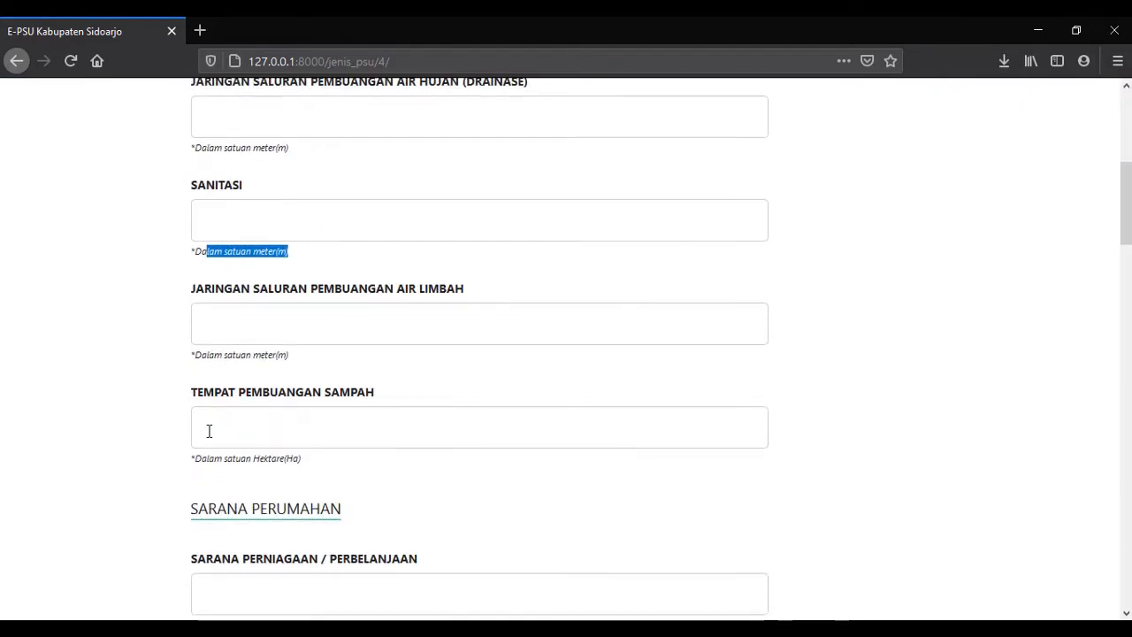
scroll(210, 433, "up", 3)
left_click(241, 251)
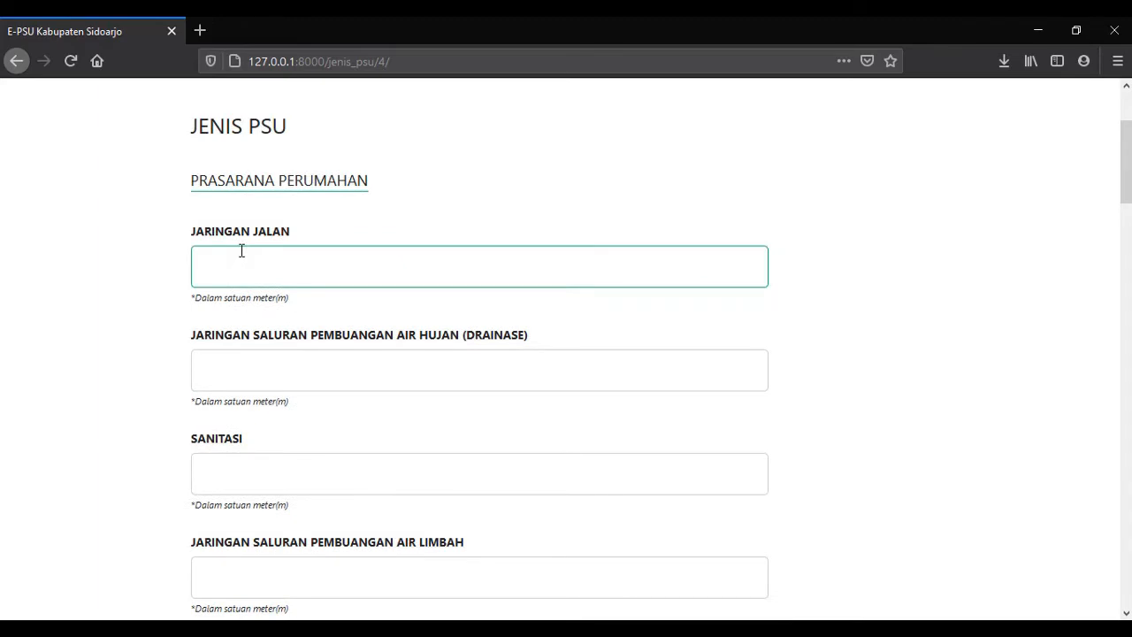
scroll(240, 250, "down", 2)
scroll(240, 256, "up", 1)
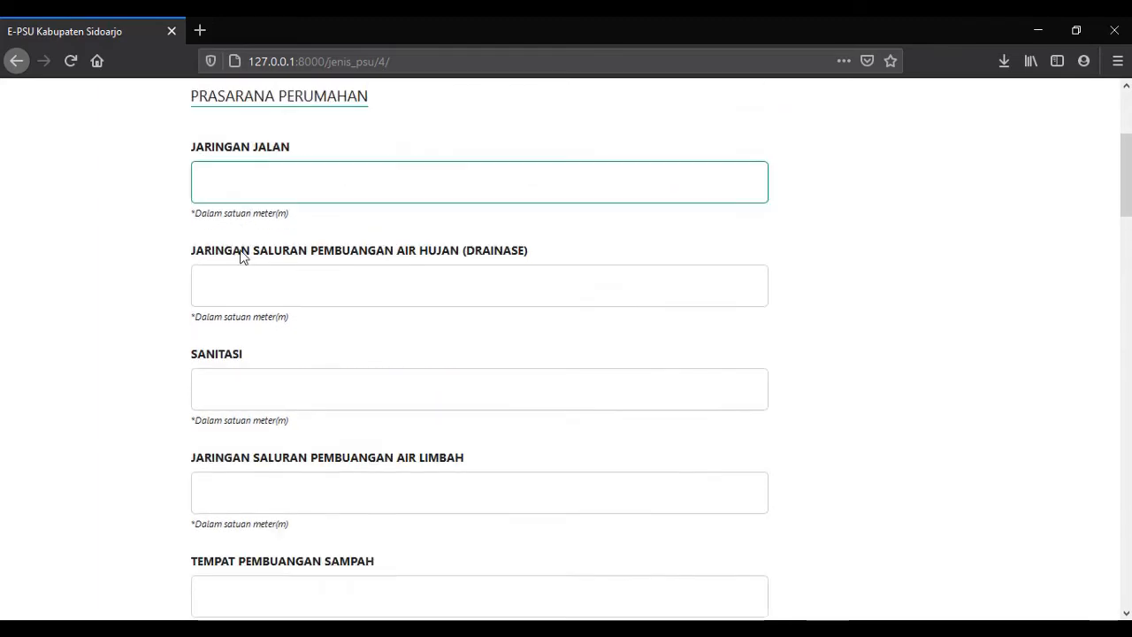
scroll(236, 281, "down", 2)
left_click(250, 215)
scroll(248, 221, "down", 10)
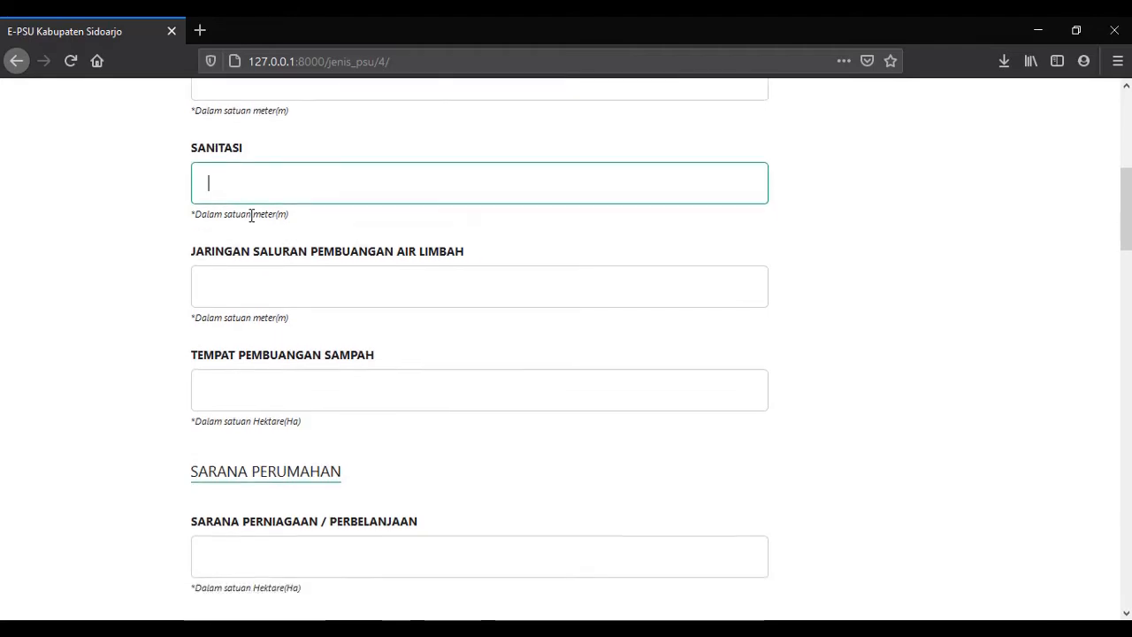
scroll(240, 238, "down", 10)
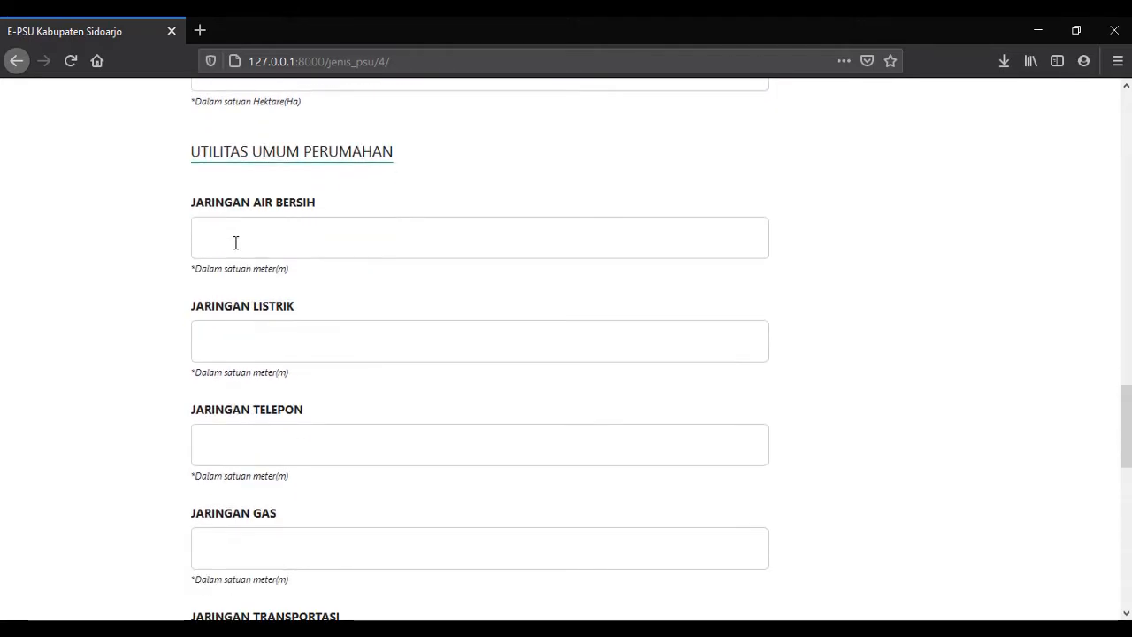
scroll(235, 265, "up", 3)
left_click(244, 300)
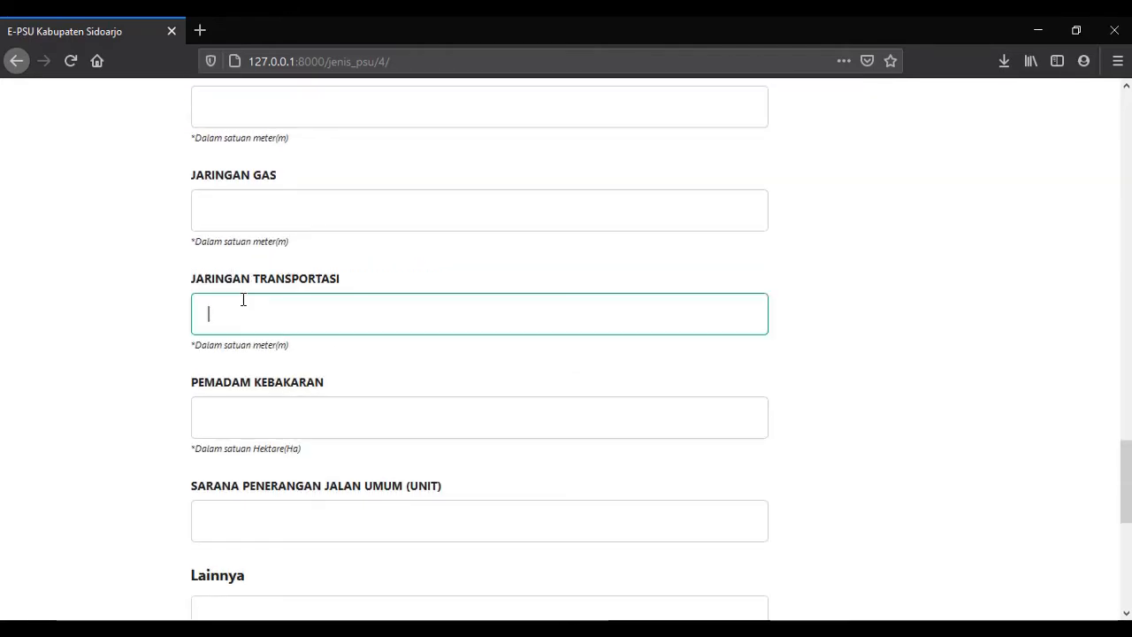
scroll(265, 371, "up", 20)
left_click(278, 439)
type("2.2")
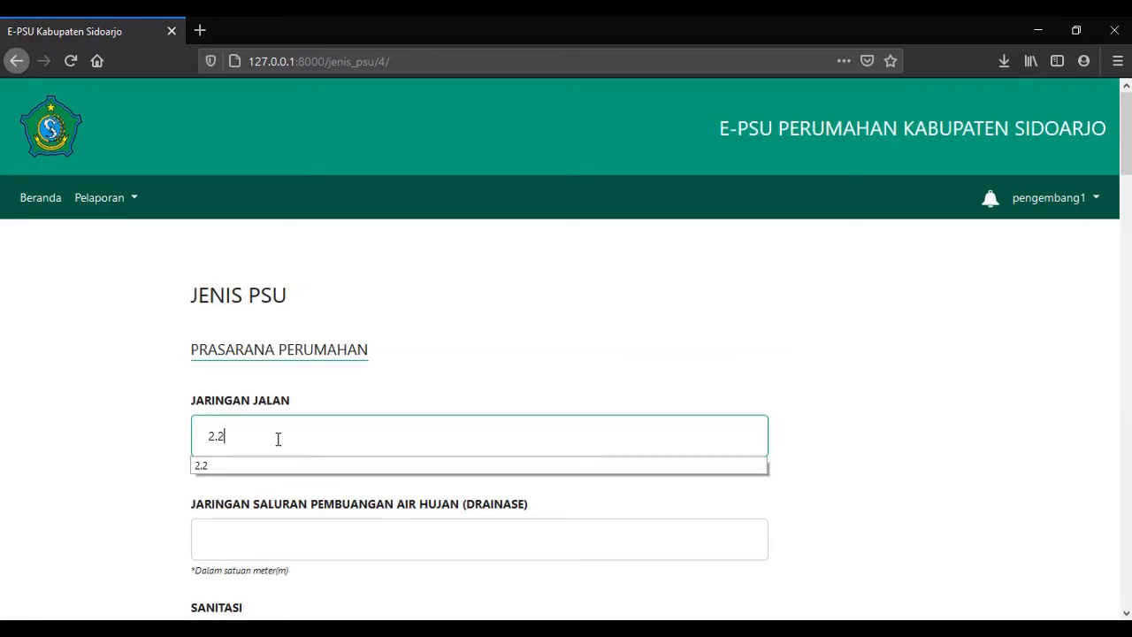
scroll(268, 445, "down", 1)
left_click(261, 455)
type("3.3")
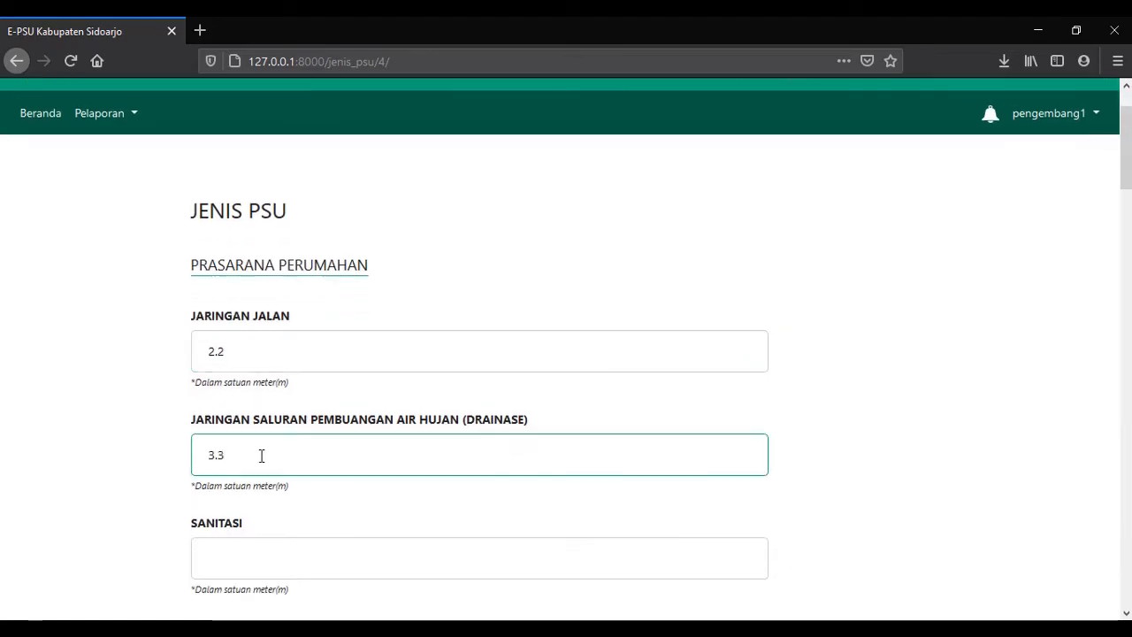
Set street lighting to 1 unit, leave Lainnya blank, and send the PSU details.
scroll(262, 460, "down", 3)
scroll(261, 461, "down", 15)
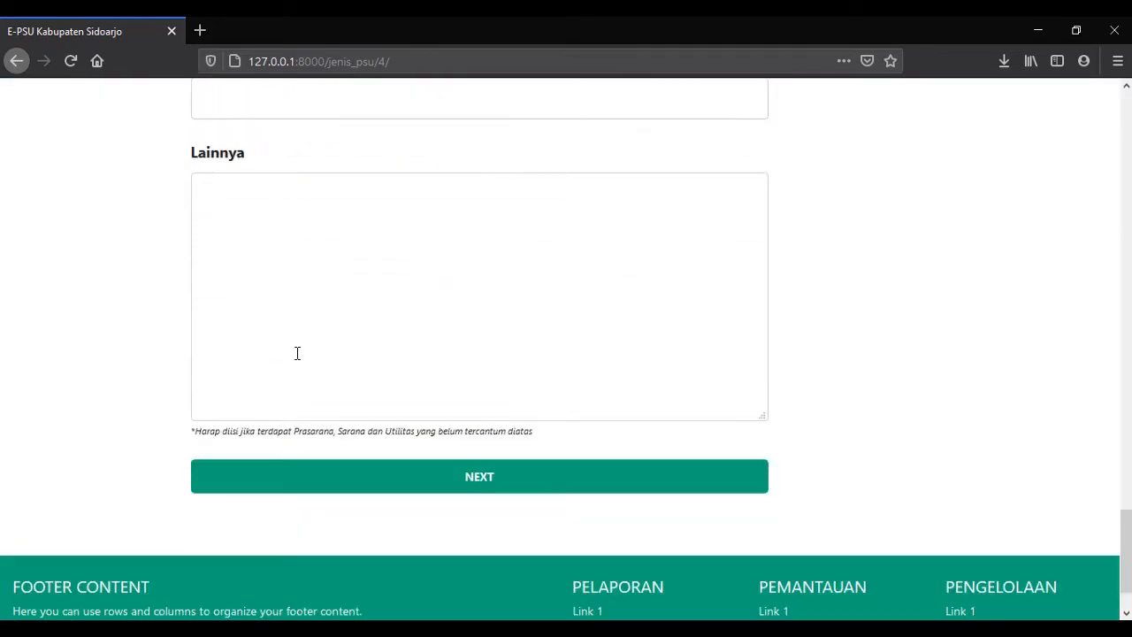
scroll(295, 354, "up", 8)
left_click(296, 406)
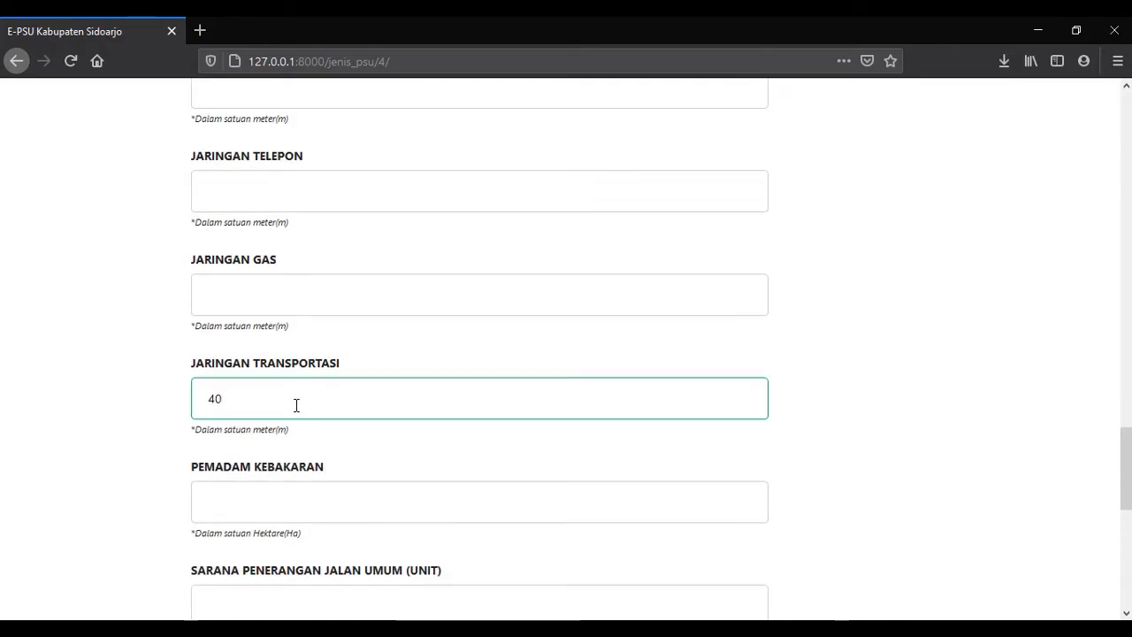
scroll(296, 405, "down", 4)
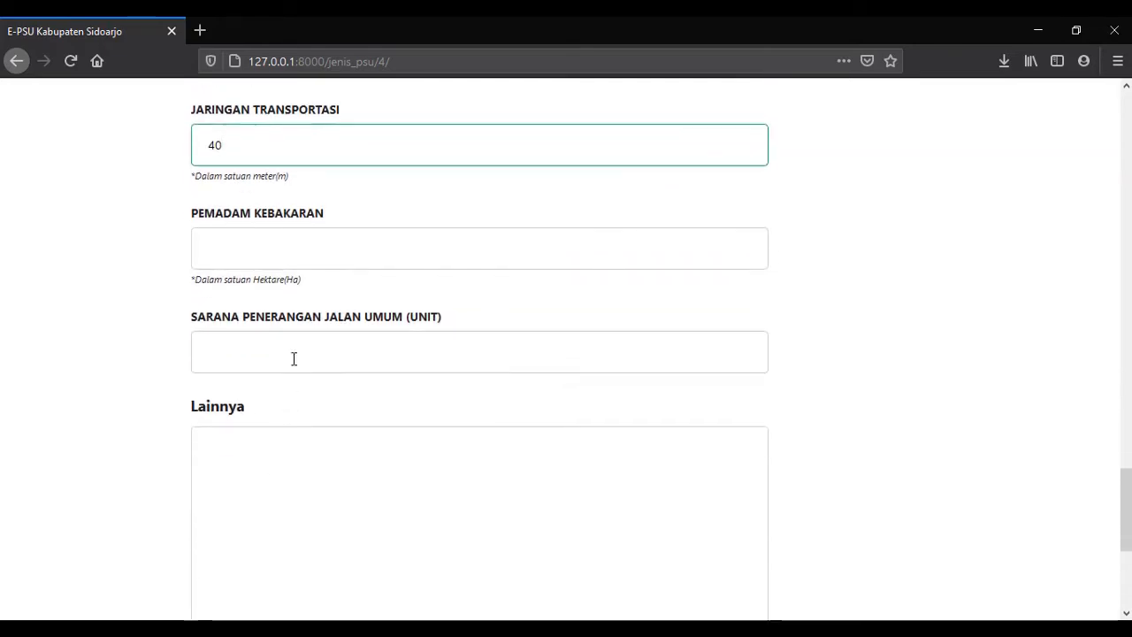
left_click(293, 359)
type("1")
left_click(288, 471)
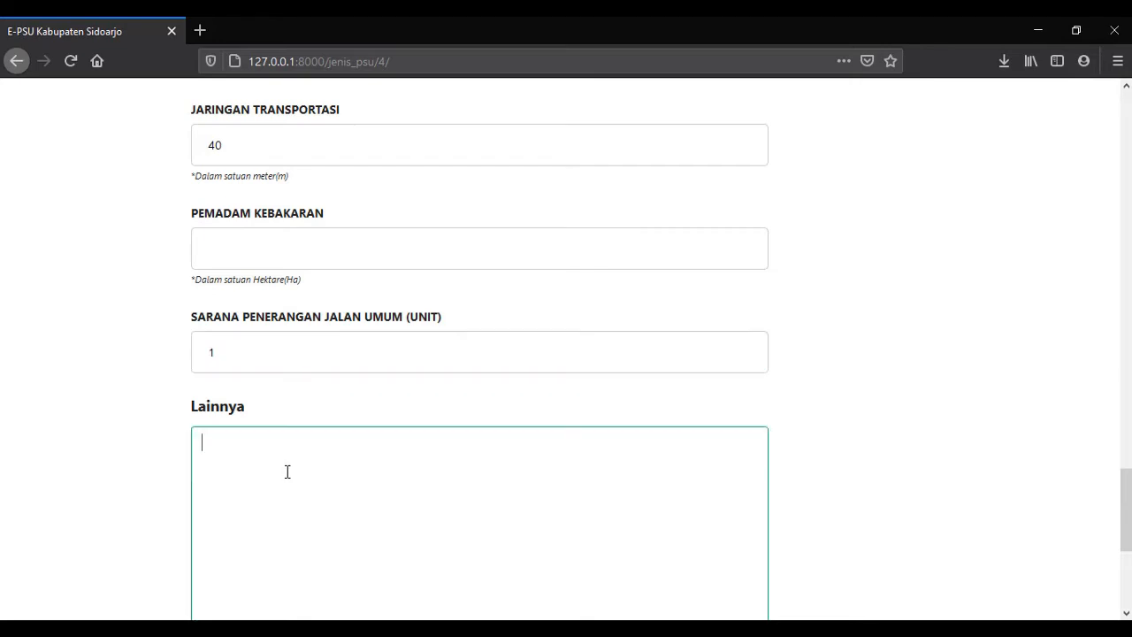
scroll(365, 308, "down", 4)
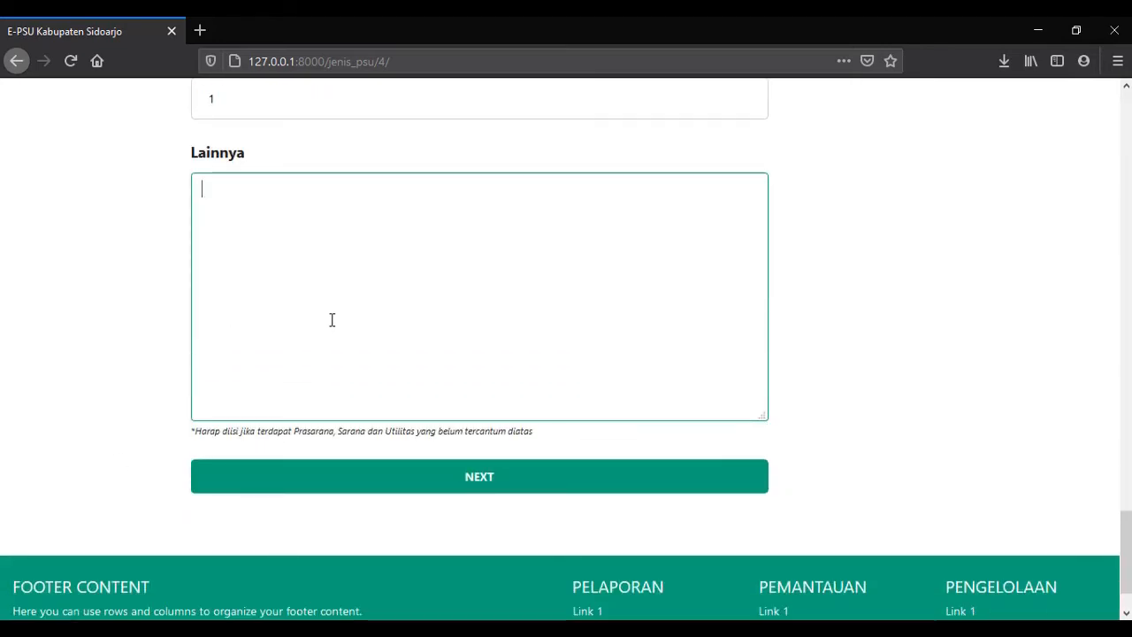
scroll(195, 331, "up", 15)
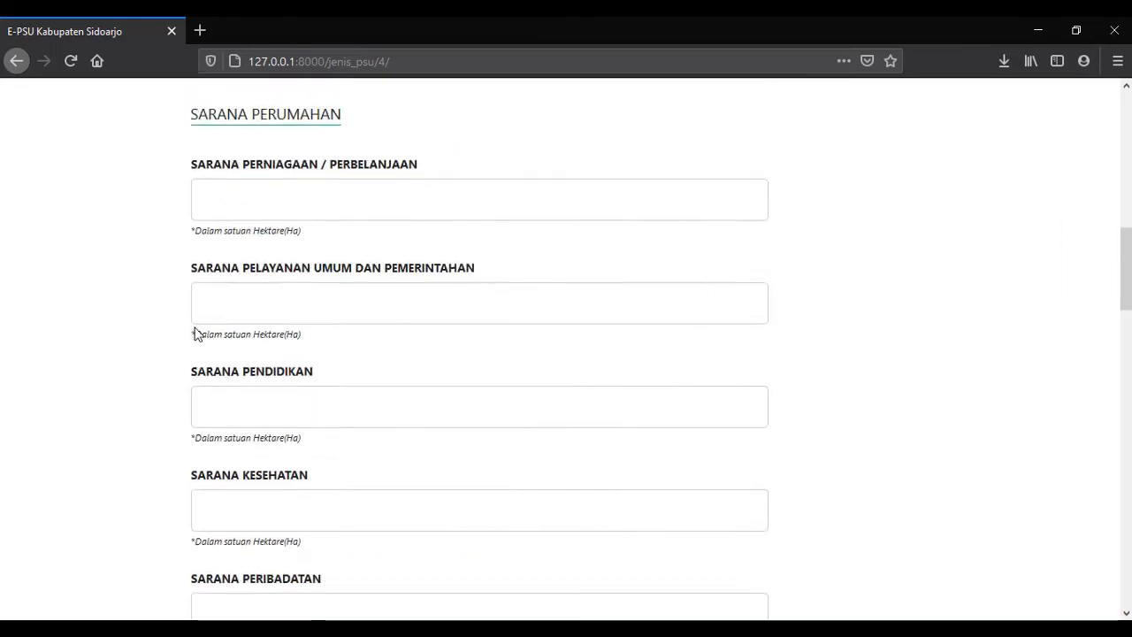
scroll(195, 334, "down", 13)
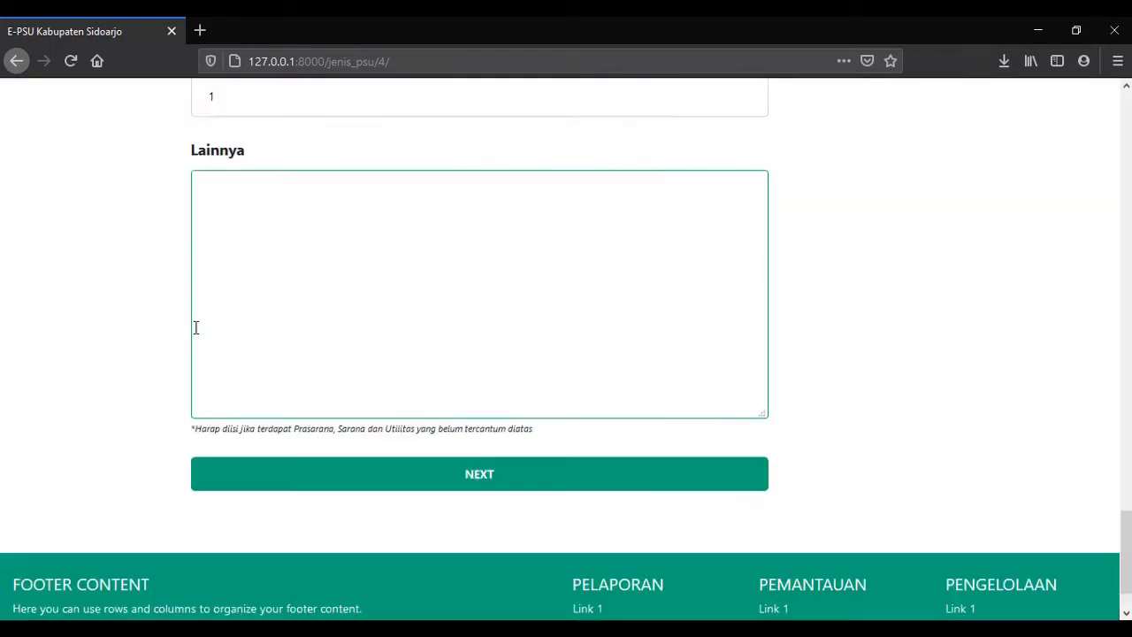
scroll(195, 329, "up", 7)
scroll(196, 328, "up", 8)
scroll(196, 328, "down", 14)
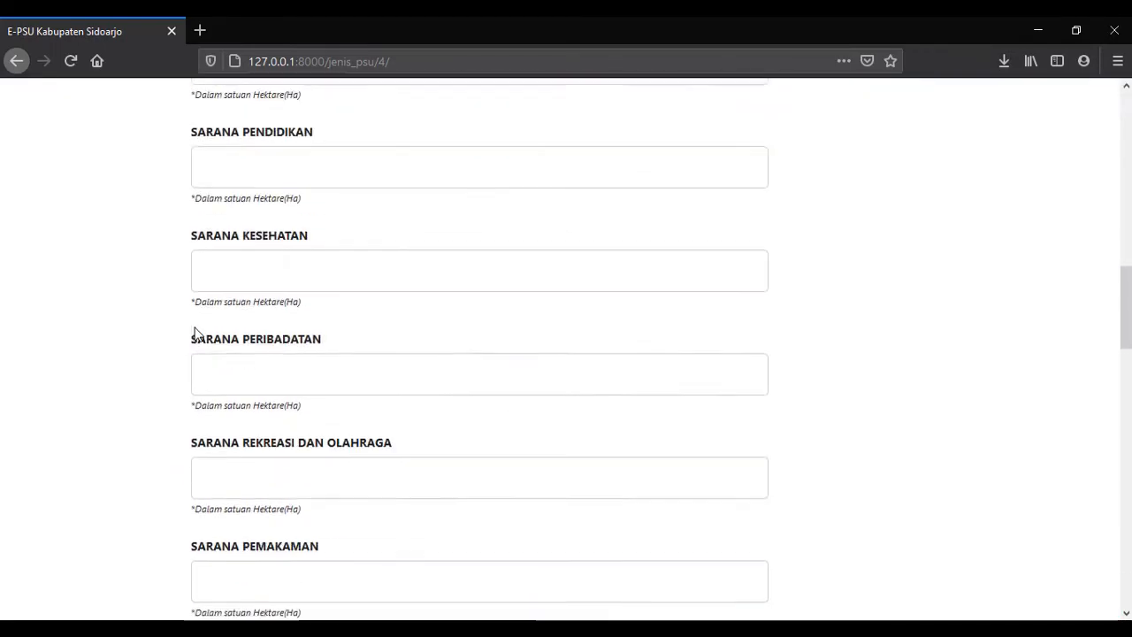
scroll(256, 271, "down", 10)
scroll(256, 272, "up", 5)
scroll(257, 271, "down", 4)
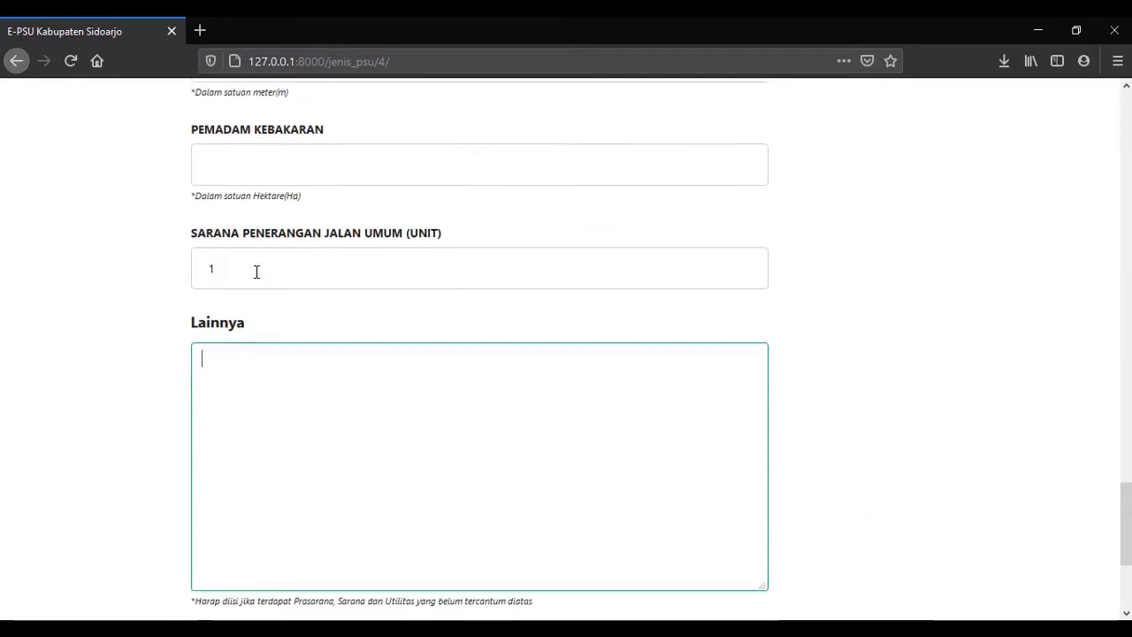
left_click(142, 451)
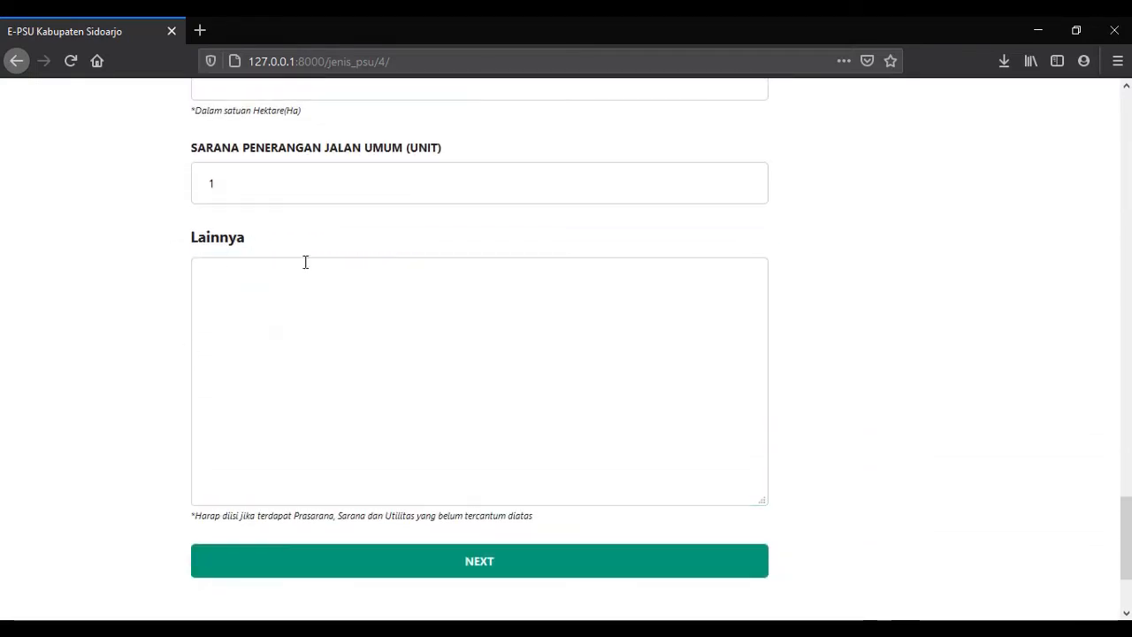
left_click(489, 562)
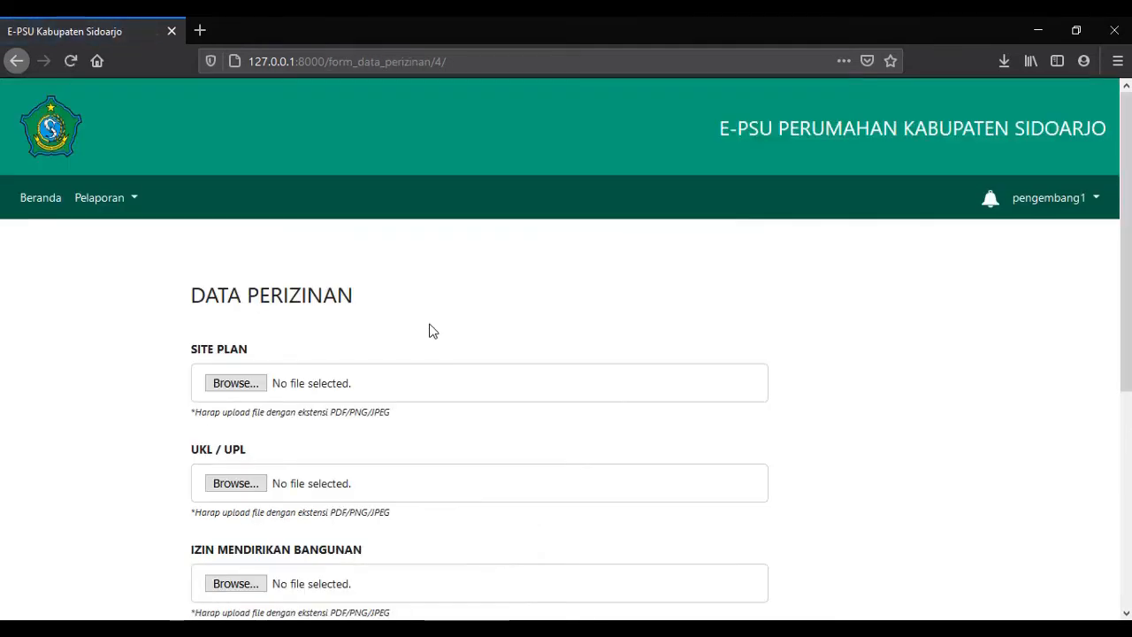
Attach the Site Plan PDF to the Data Perizinan form.
scroll(433, 331, "down", 1)
scroll(430, 328, "up", 1)
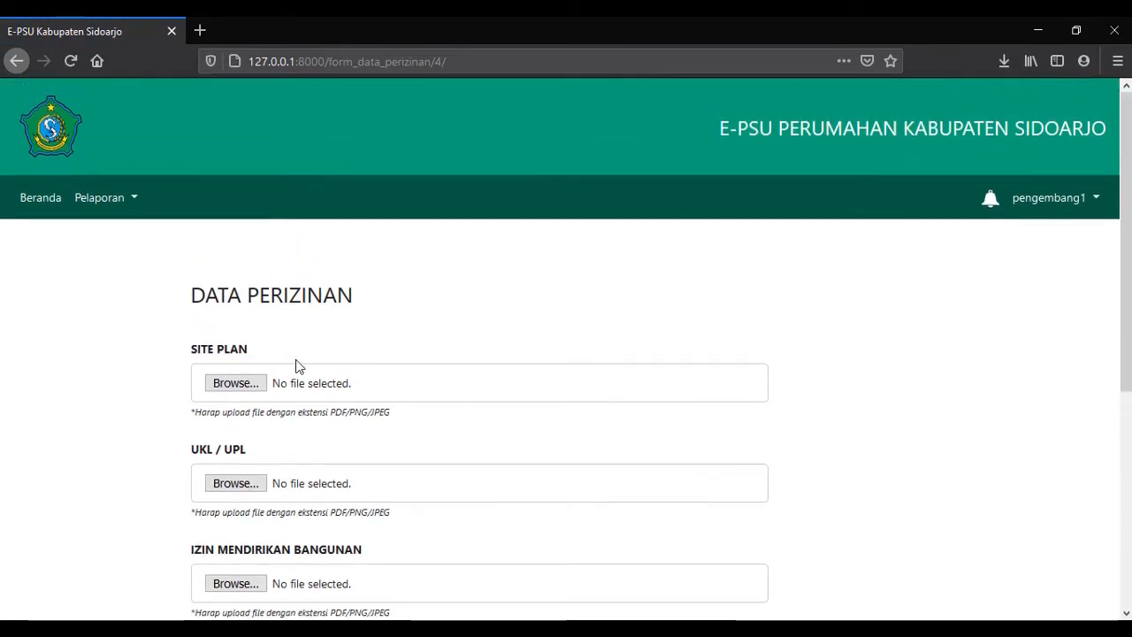
scroll(230, 354, "down", 2)
scroll(135, 321, "up", 1)
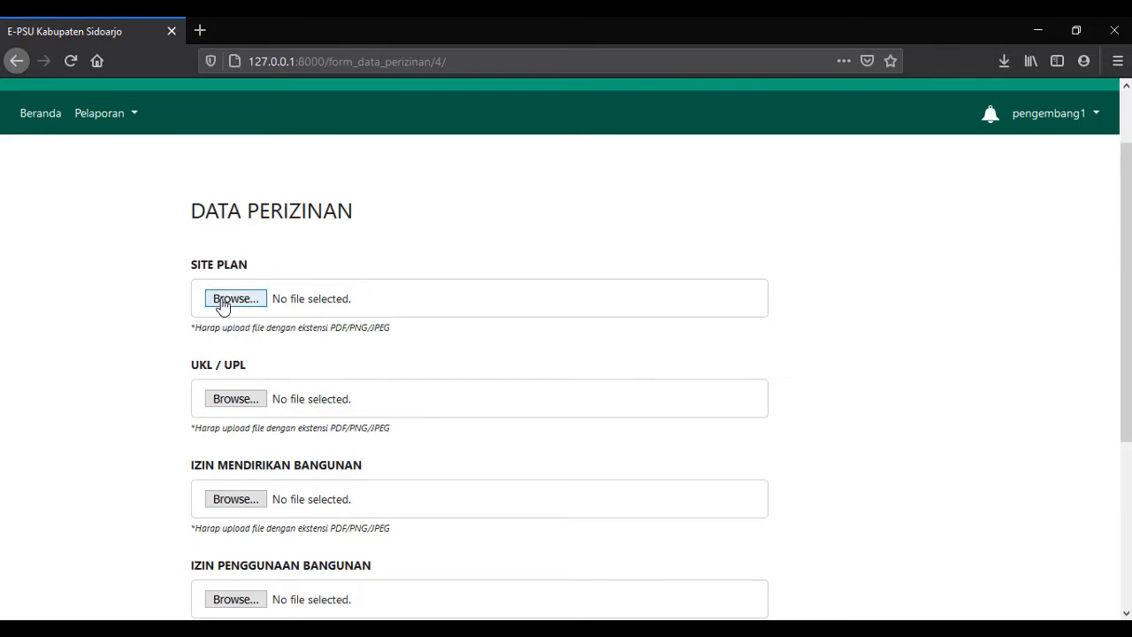
left_click(221, 301)
double_click(509, 265)
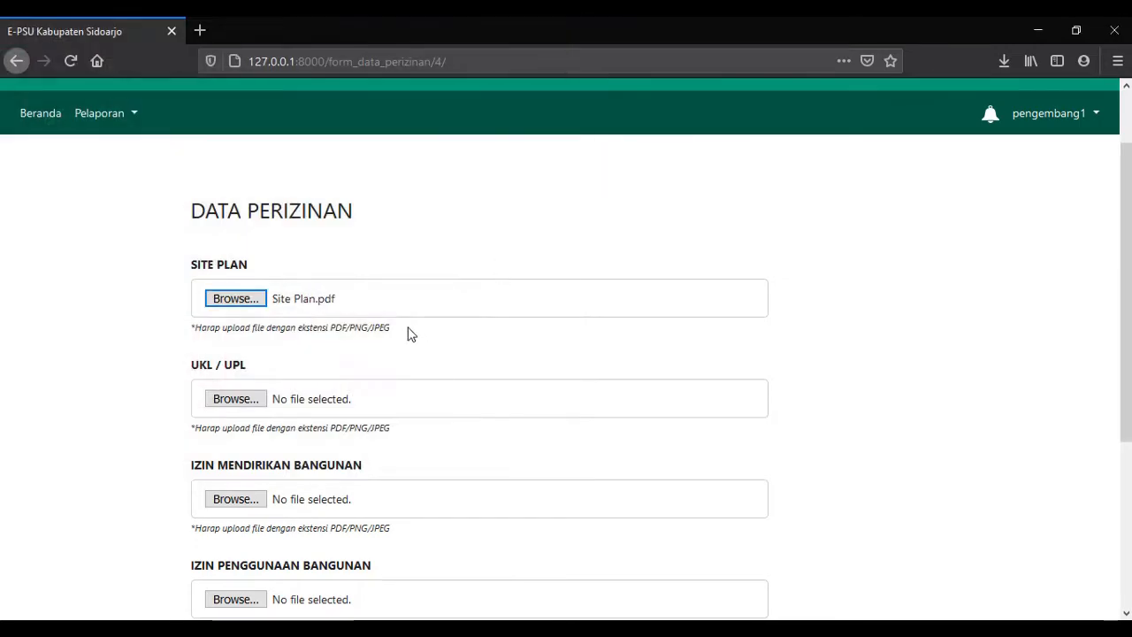
scroll(265, 266, "down", 2)
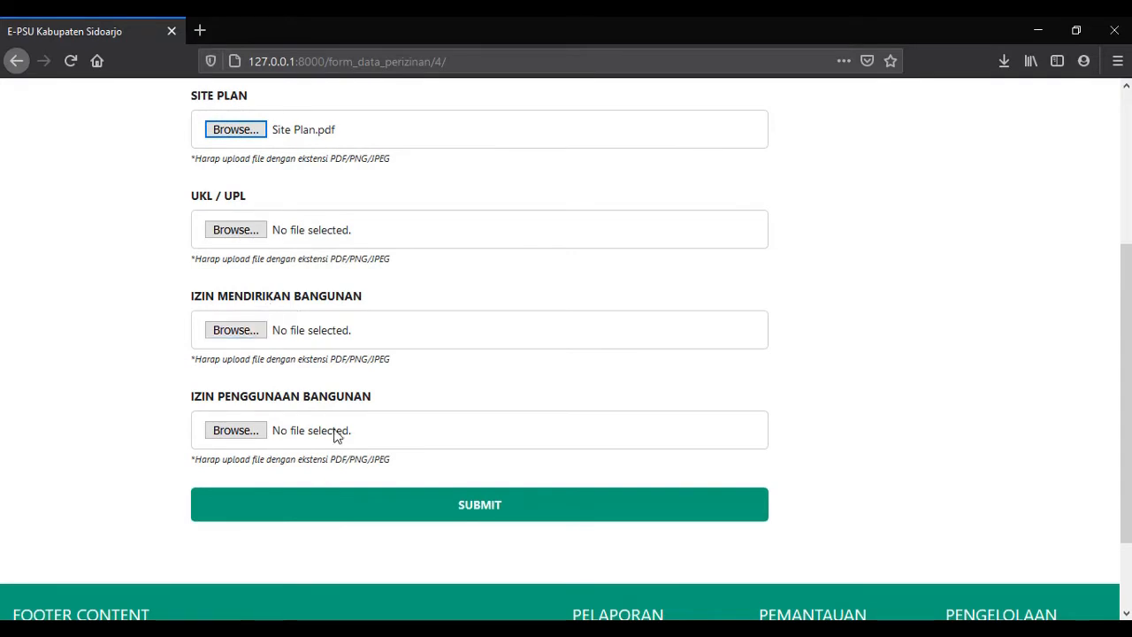
scroll(292, 398, "up", 2)
scroll(212, 284, "up", 2)
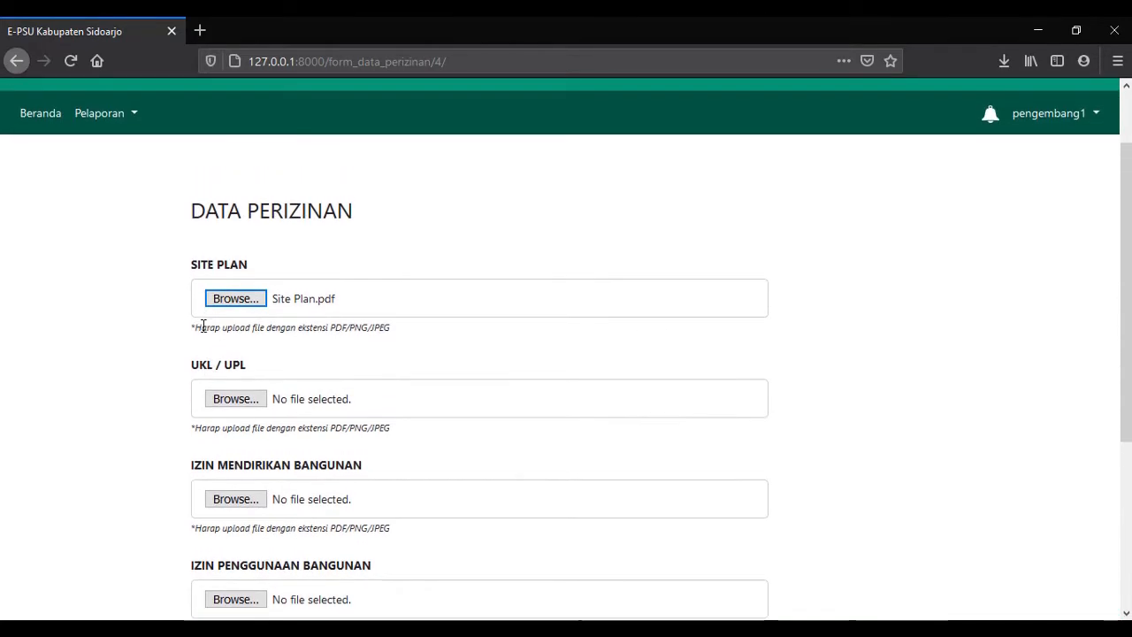
mouse_move(192, 334)
left_mouse_down()
mouse_move(399, 357)
mouse_move(399, 336)
mouse_move(198, 342)
left_mouse_up()
left_click(402, 338)
left_click(384, 427)
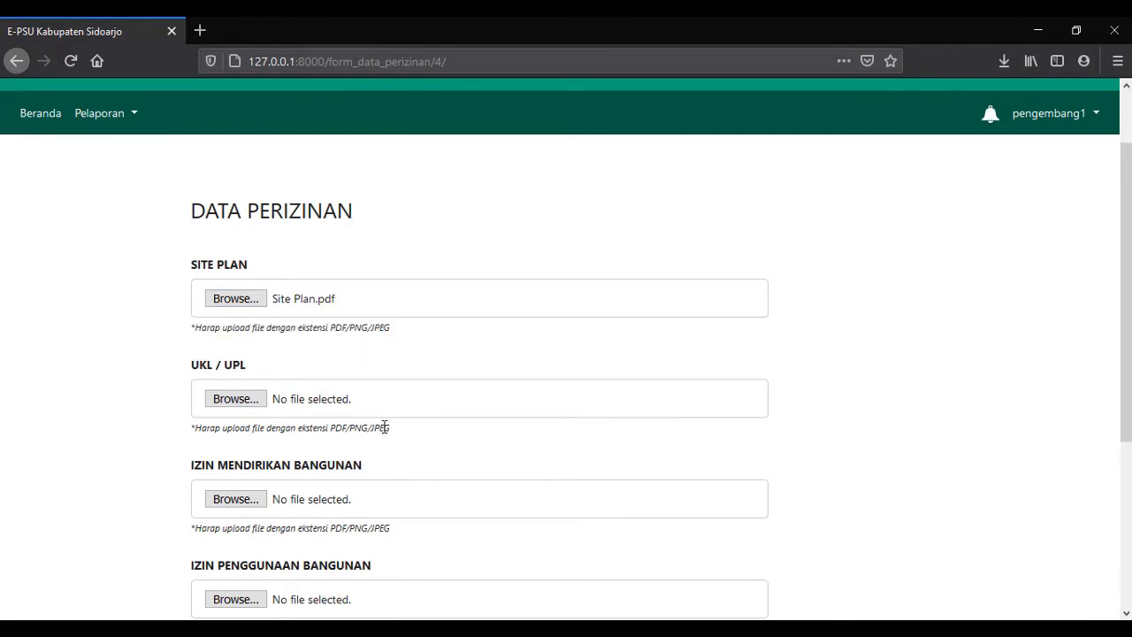
scroll(390, 473, "down", 3)
scroll(386, 474, "down", 1)
left_click_drag(392, 359, 300, 359)
left_click_drag(395, 262, 306, 259)
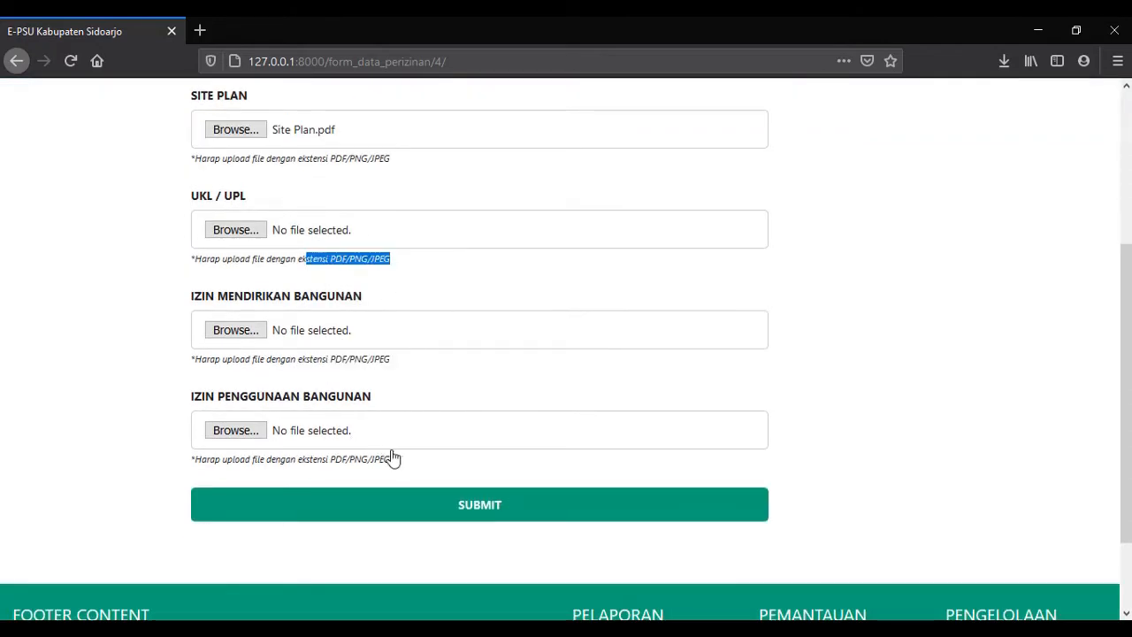
left_click_drag(392, 459, 322, 460)
scroll(265, 406, "up", 4)
Attach the UKL-UPL, IMB and IPB PDFs and submit the permit data.
left_click(260, 400)
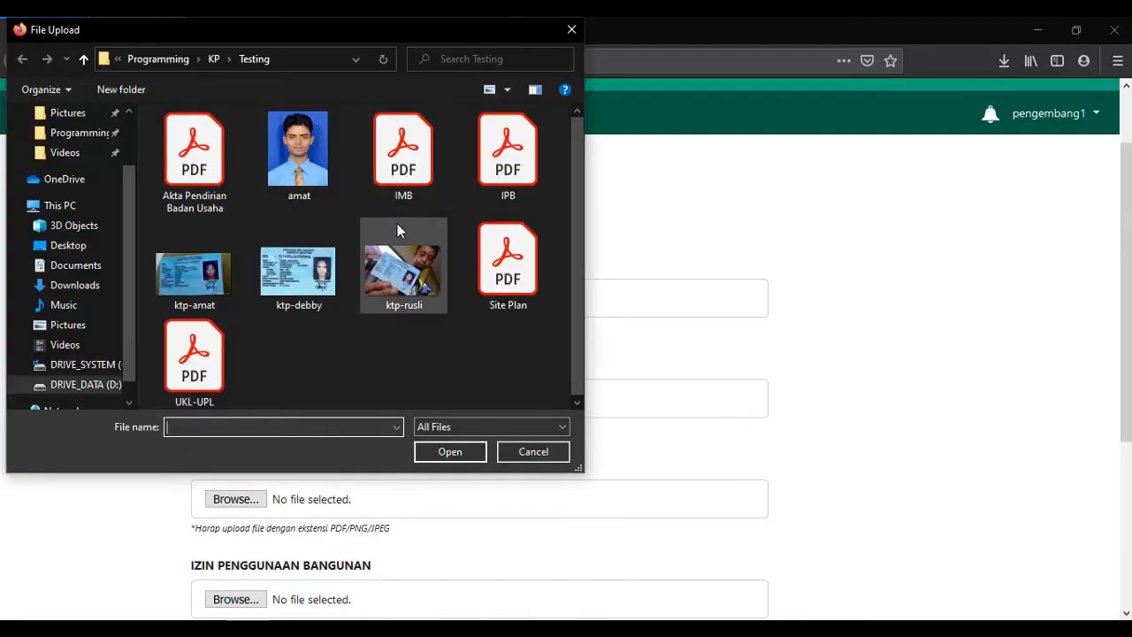
double_click(194, 359)
left_click(235, 499)
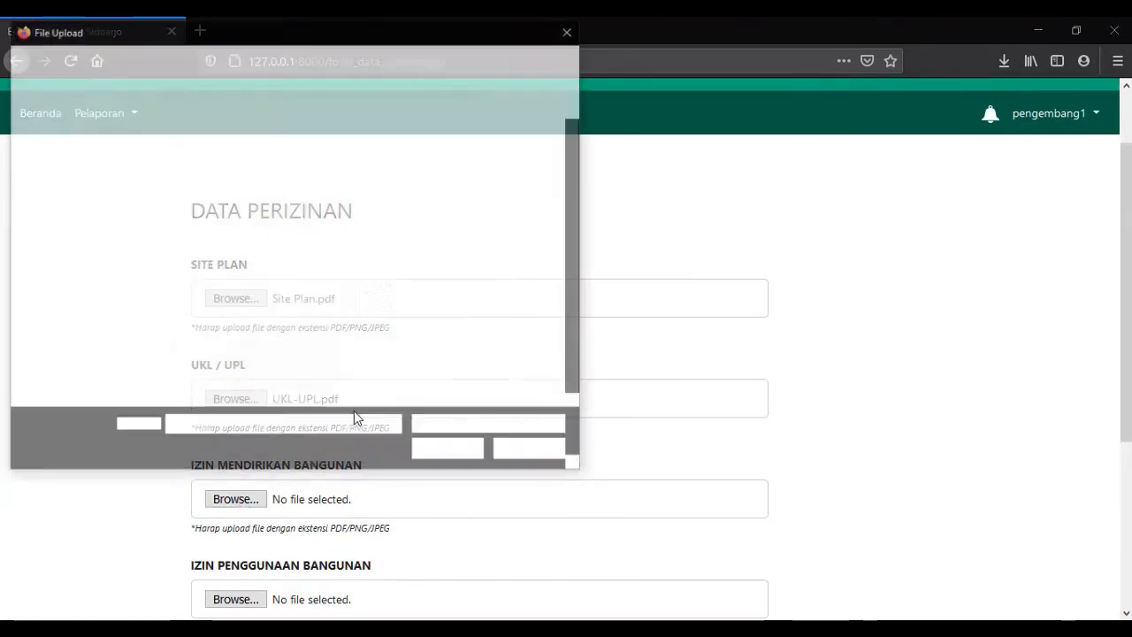
double_click(433, 146)
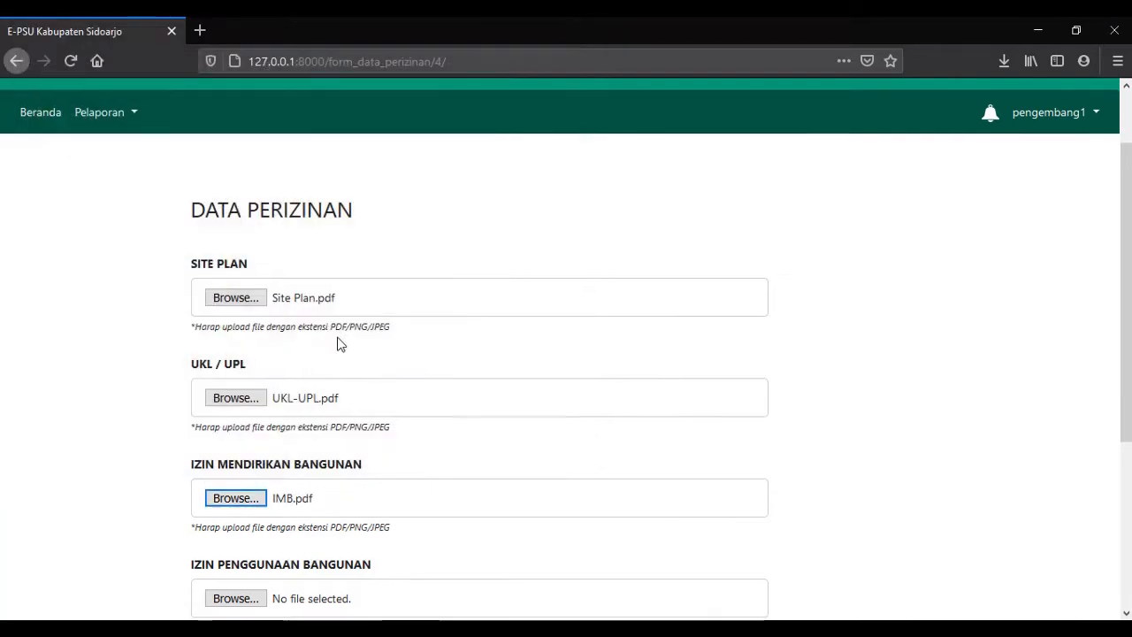
scroll(336, 341, "down", 5)
left_click(216, 346)
double_click(501, 151)
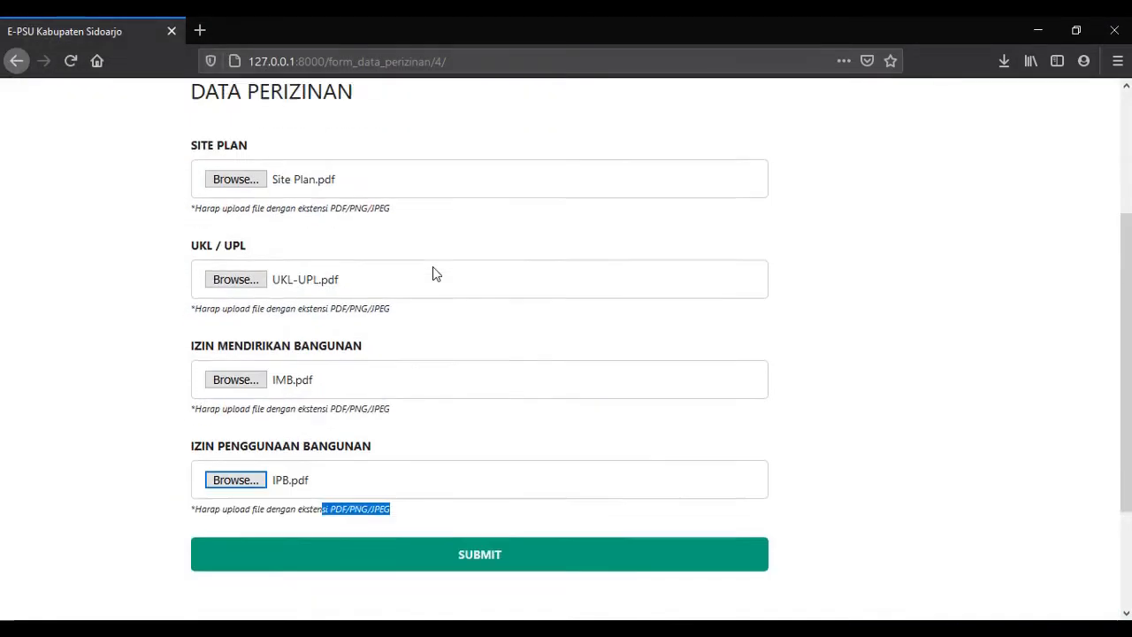
scroll(433, 267, "down", 3)
left_click(455, 387)
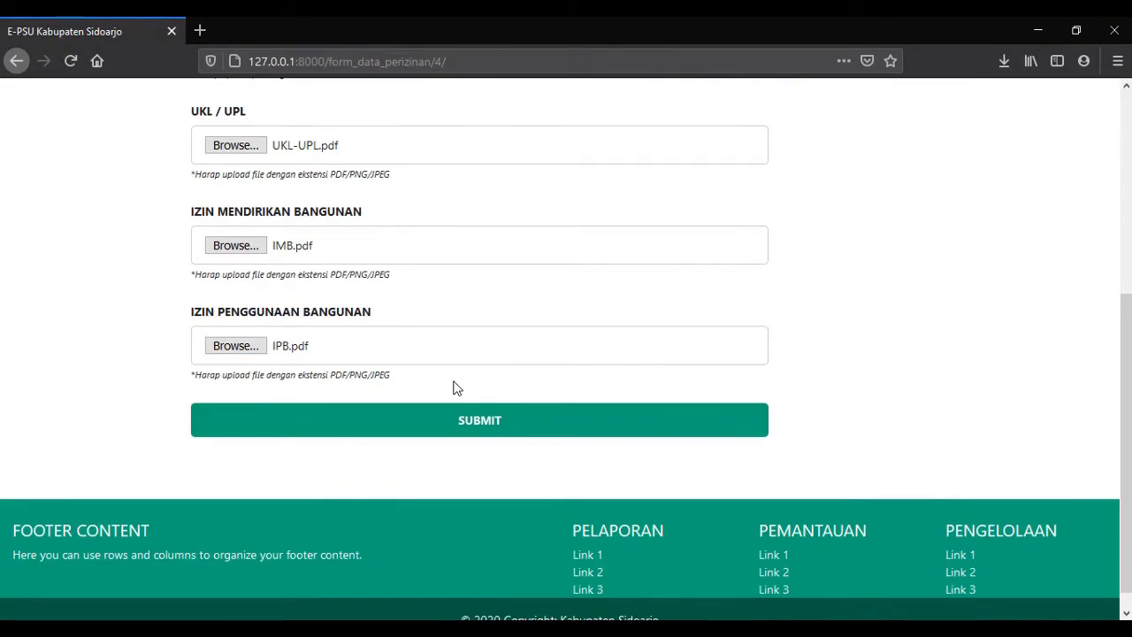
left_click(422, 427)
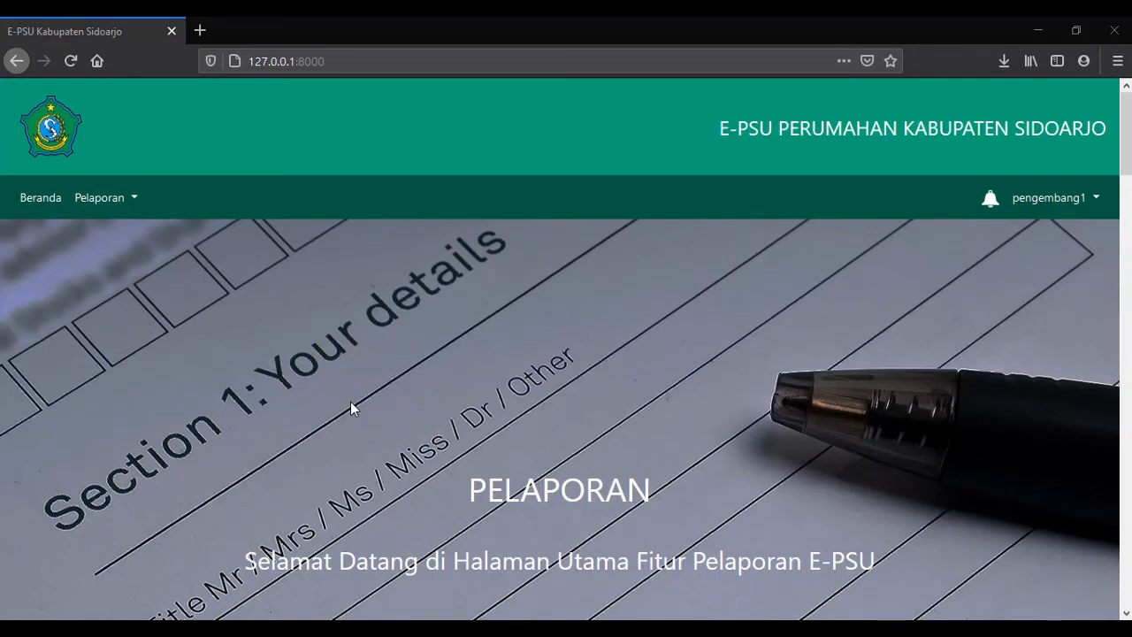
Choose Lihat Data Perusahaan from Pelaporan and review the verified company details and Daftar Proyek.
left_click(125, 216)
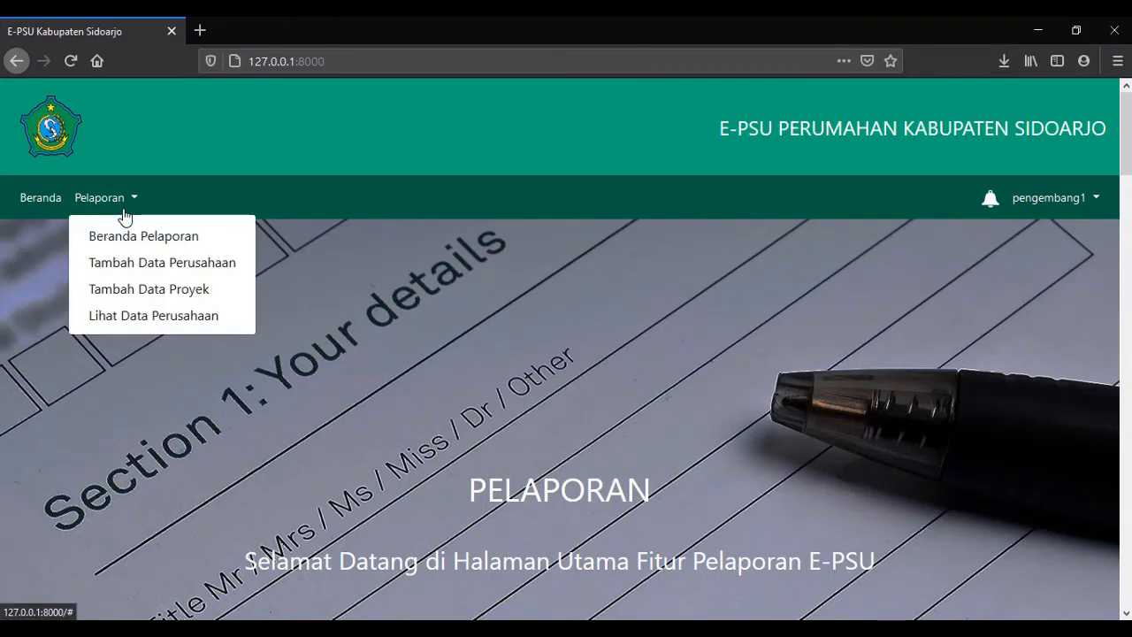
left_click(185, 329)
scroll(188, 329, "down", 3)
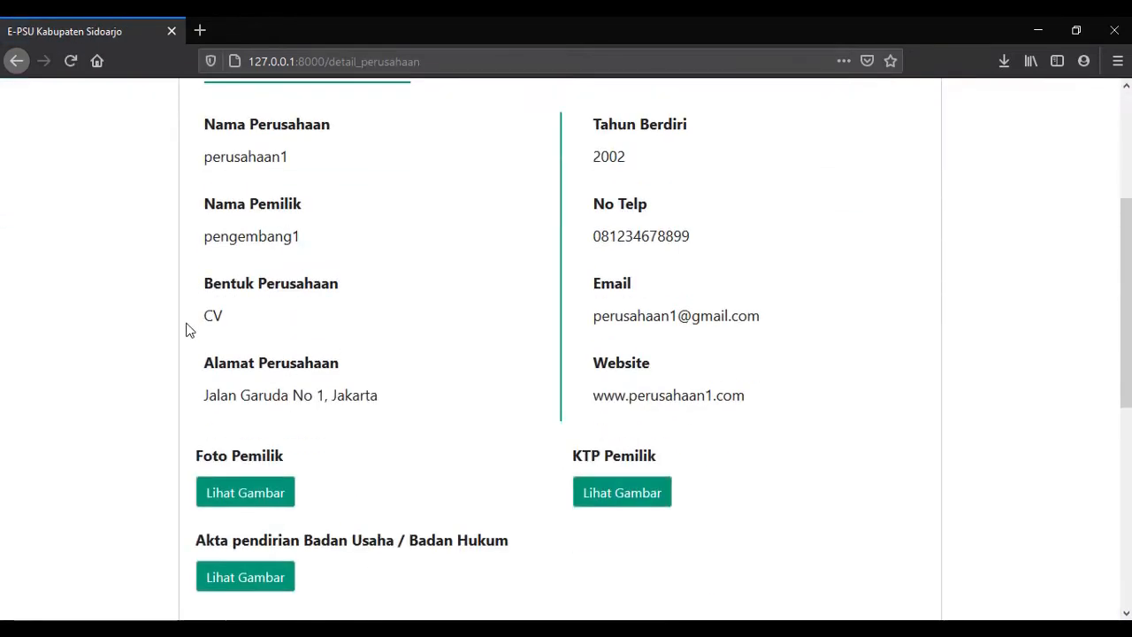
scroll(185, 329, "up", 3)
scroll(186, 329, "down", 8)
scroll(252, 429, "up", 2)
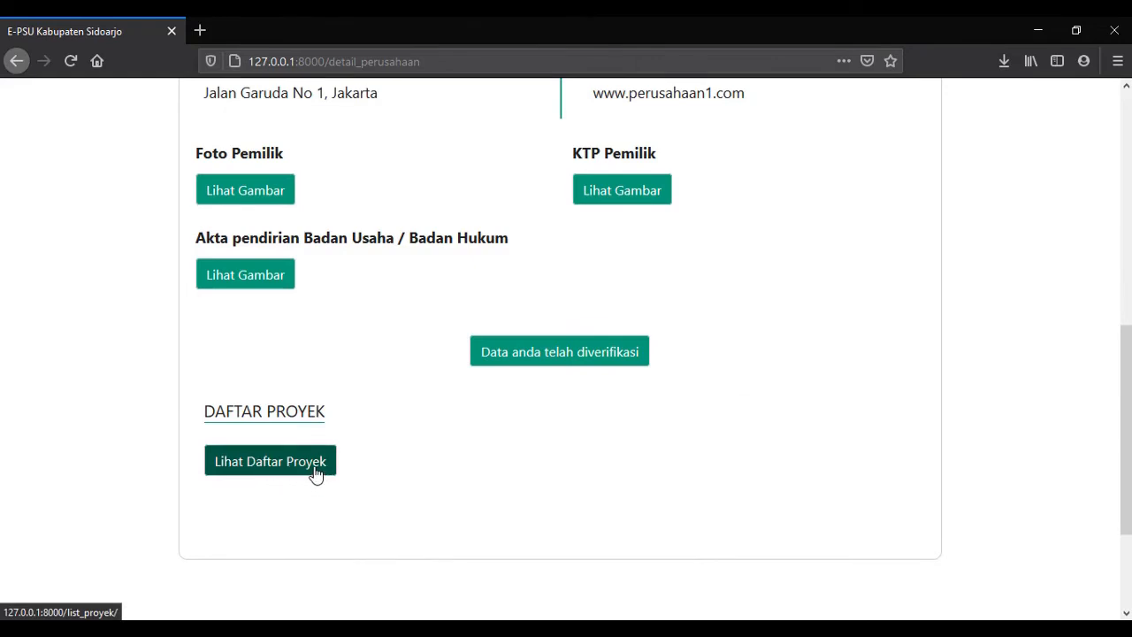
View the project list, return to company details, reopen the list, and open the project folder.
left_click(316, 475)
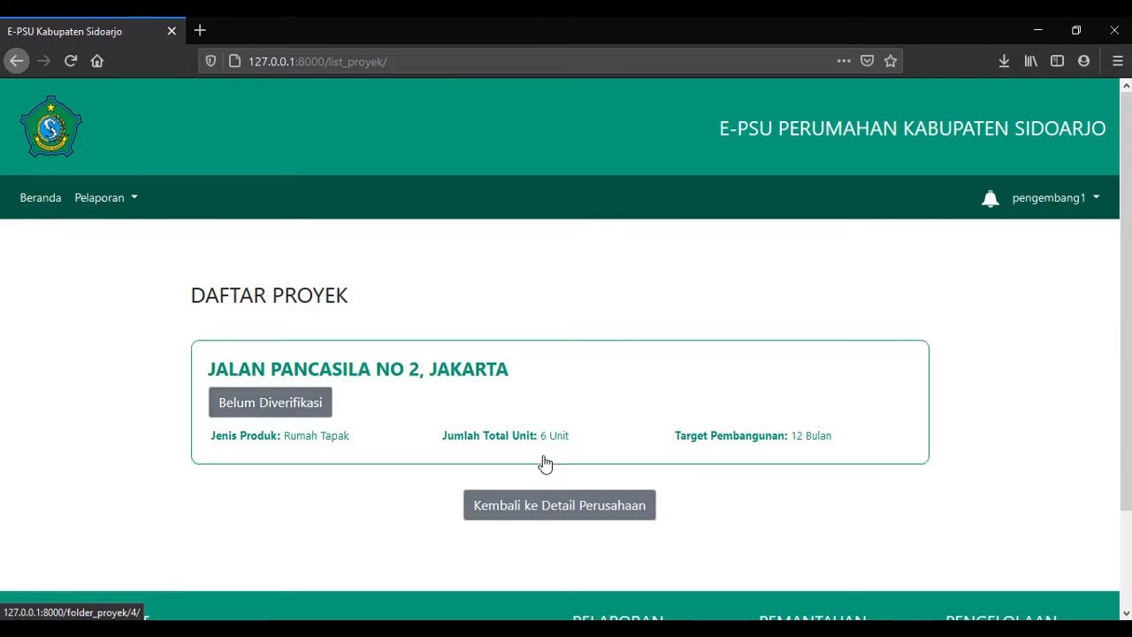
left_click(589, 519)
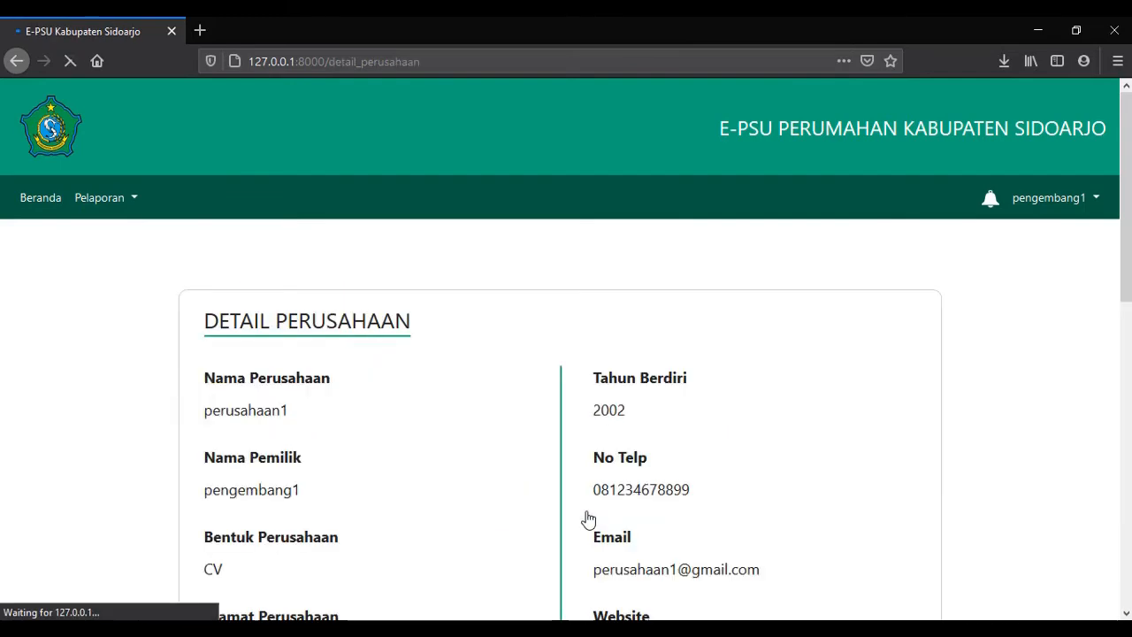
scroll(587, 519, "down", 12)
left_click(273, 301)
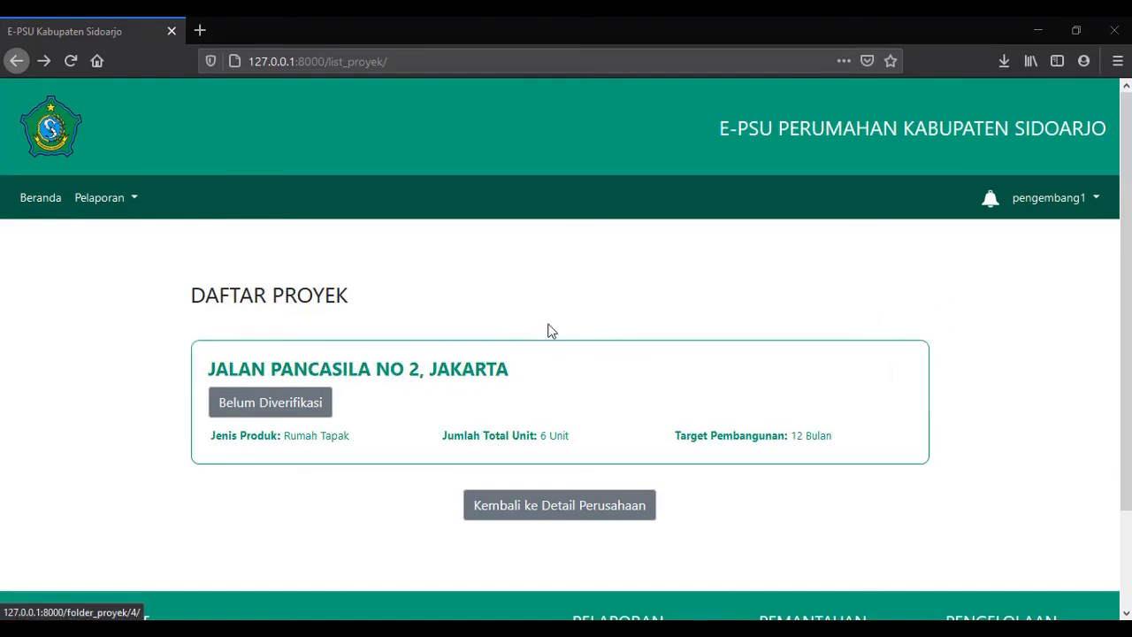
left_click(599, 384)
Review the Jalan Pancasila folder's Sedang Diverifikasi sections, go back to the list, and reopen it.
scroll(557, 290, "down", 2)
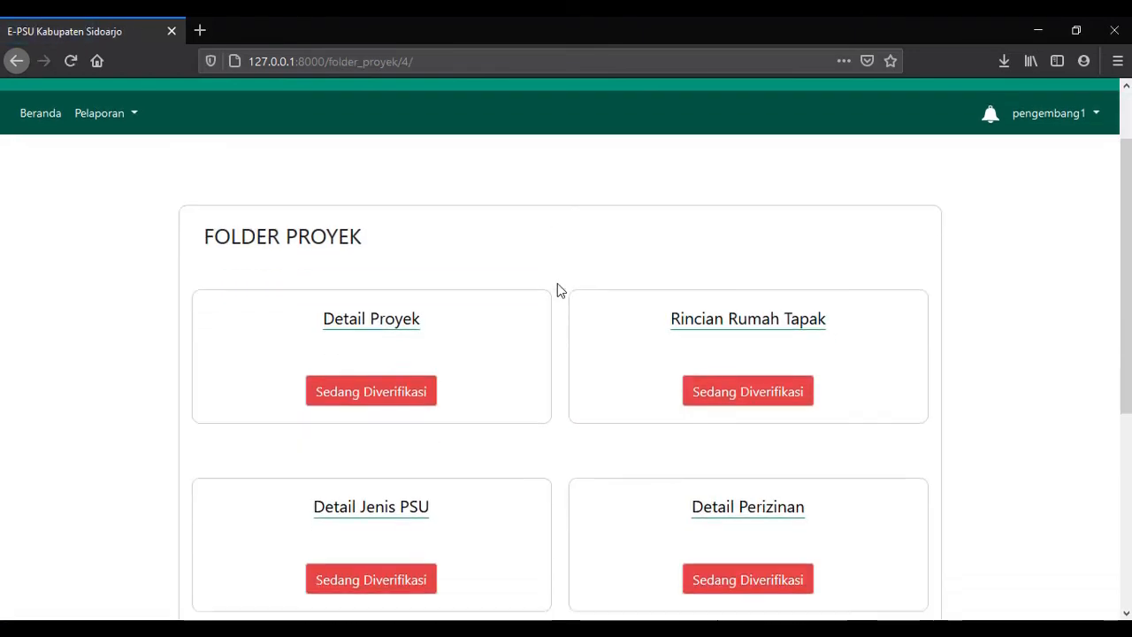
scroll(557, 289, "down", 2)
scroll(558, 289, "up", 1)
scroll(557, 289, "down", 1)
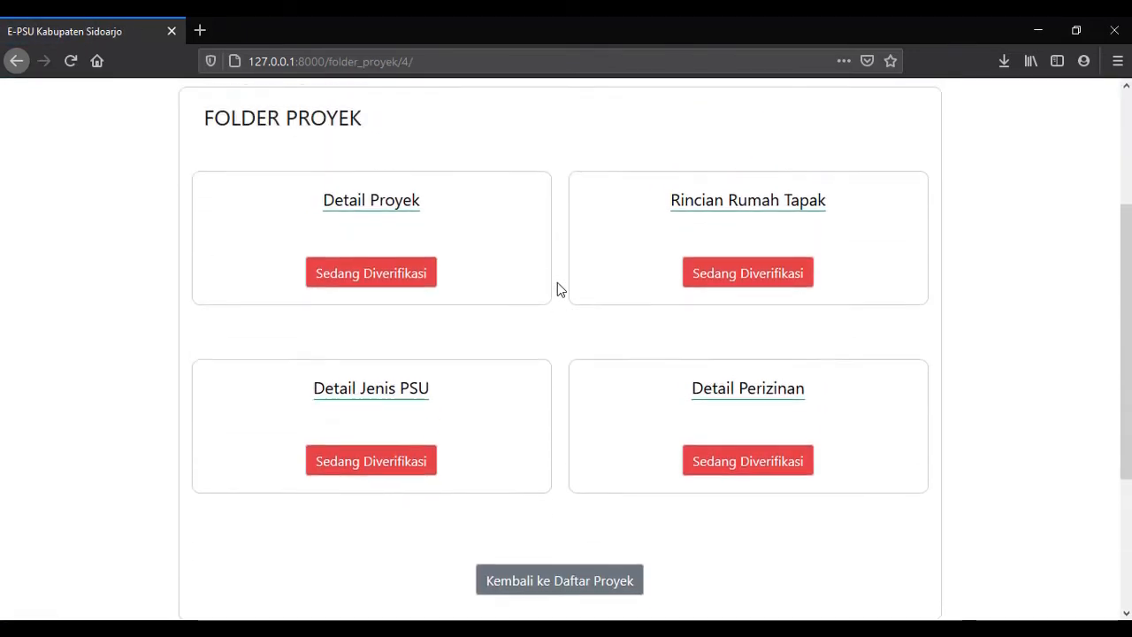
scroll(557, 283, "up", 1)
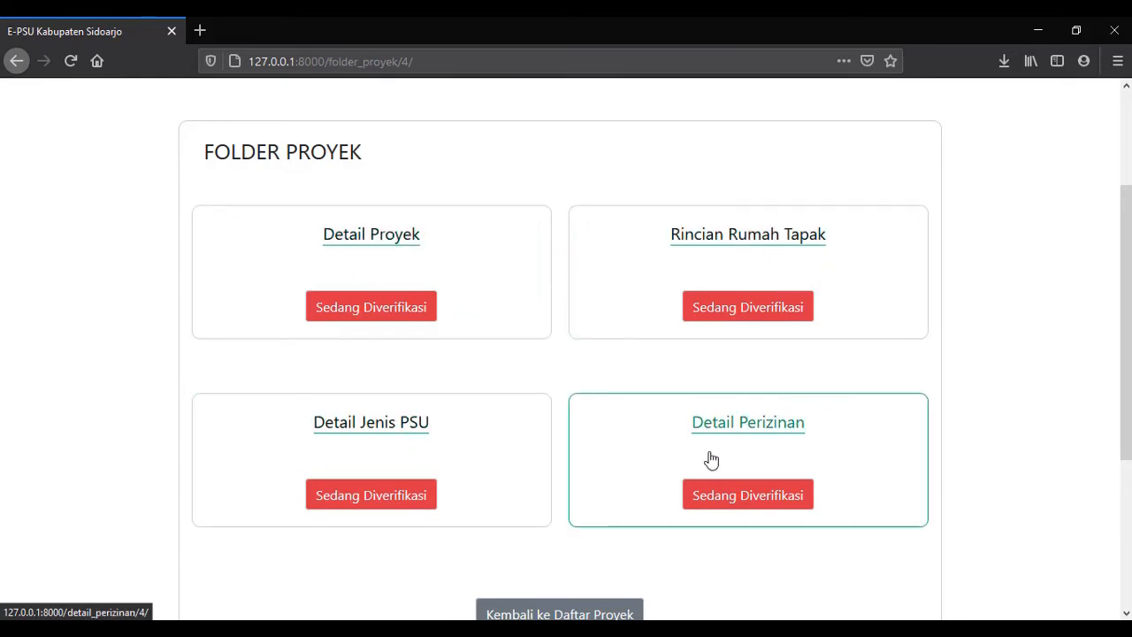
scroll(534, 401, "down", 2)
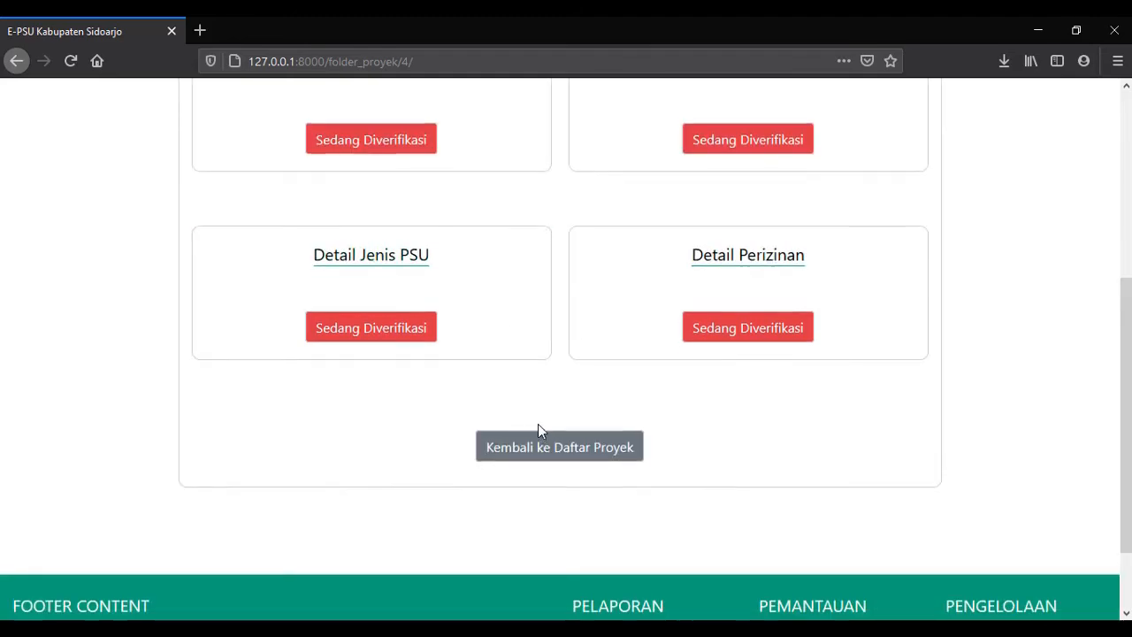
scroll(539, 434, "up", 1)
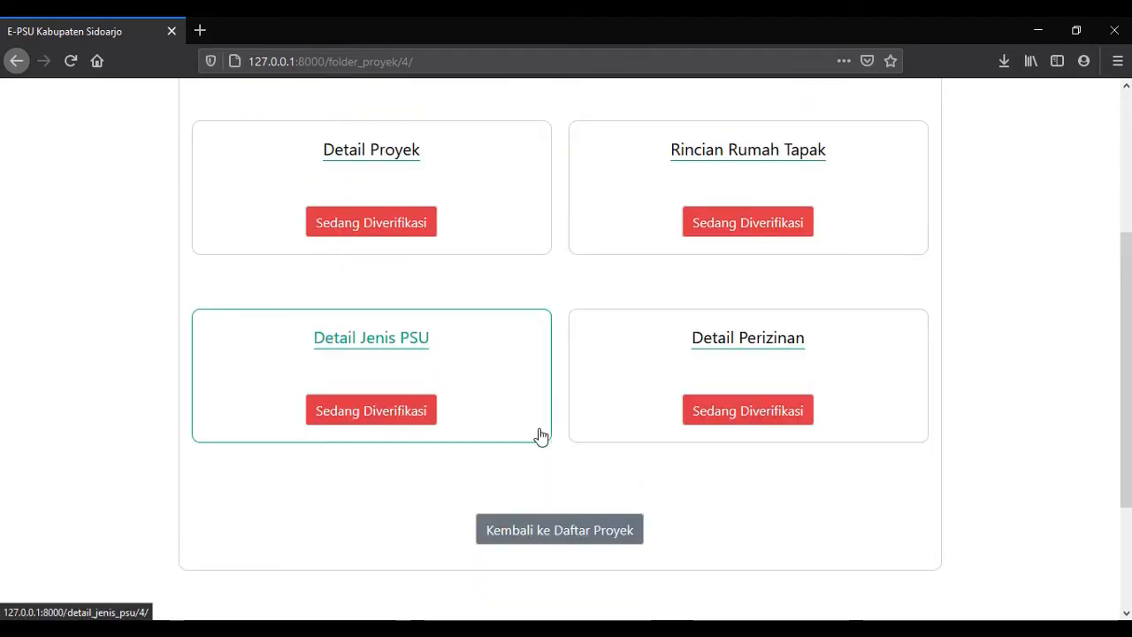
left_click(546, 543)
left_click(549, 339)
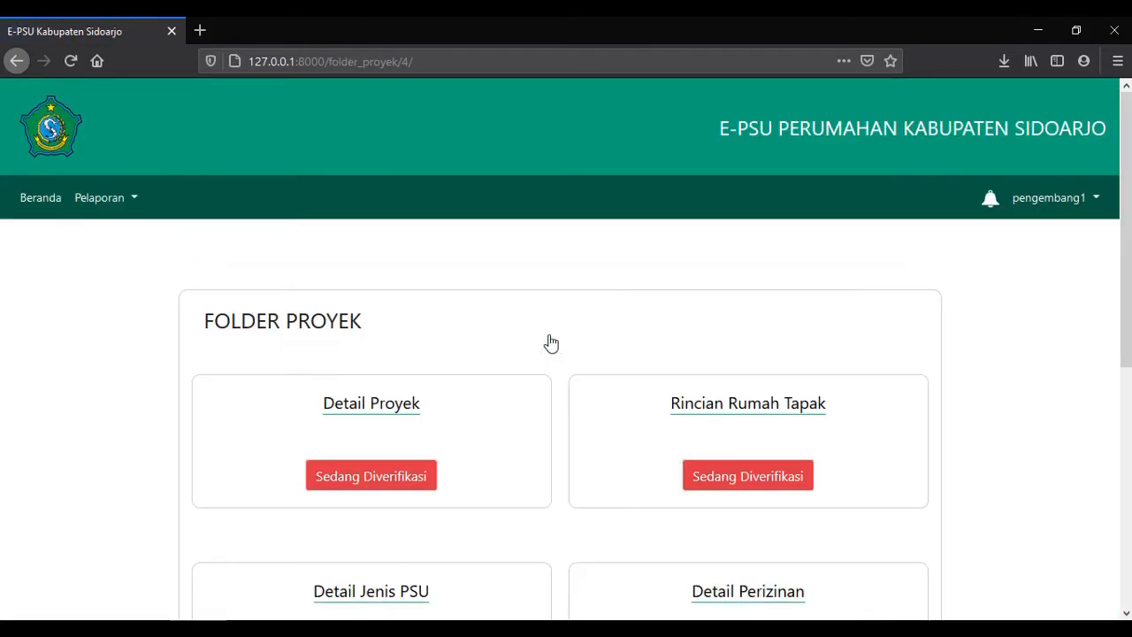
scroll(607, 306, "down", 3)
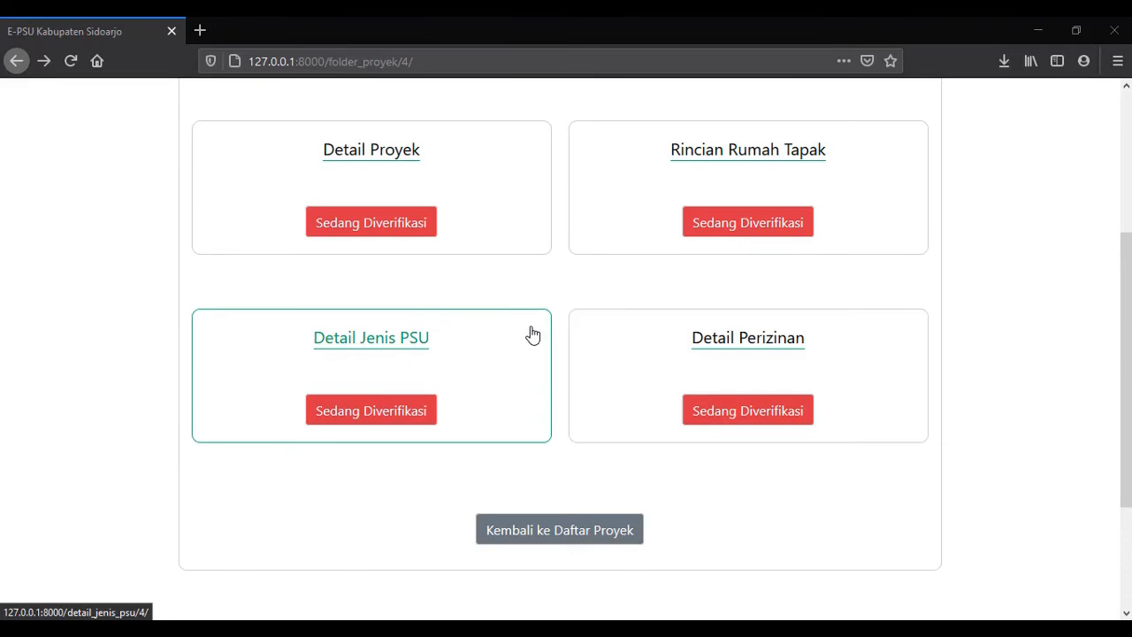
scroll(604, 323, "up", 3)
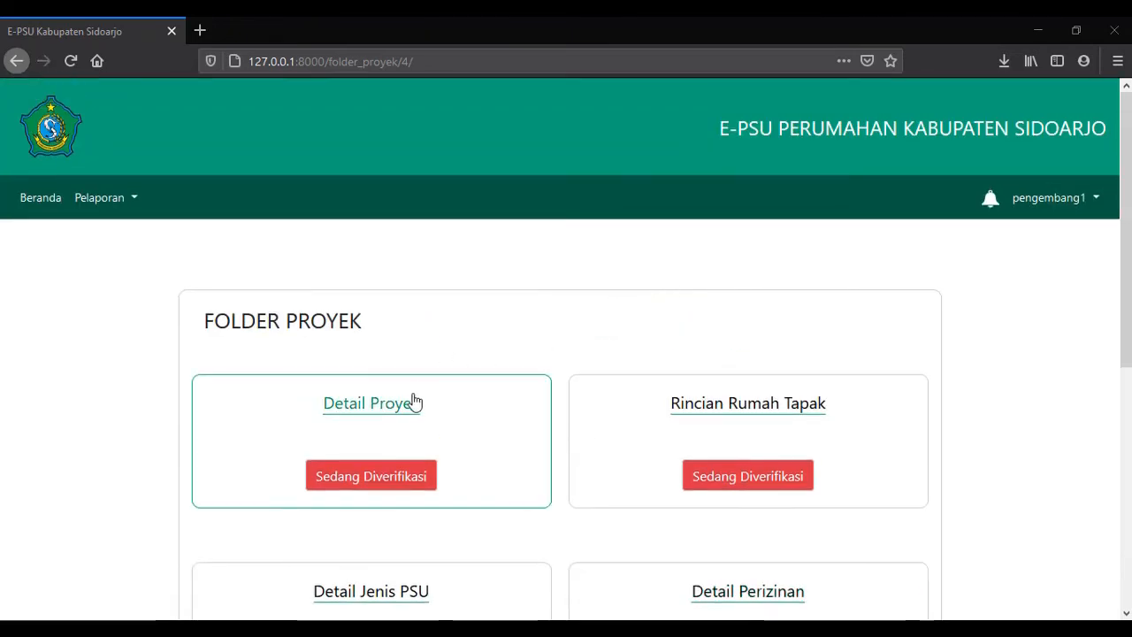
left_click(401, 413)
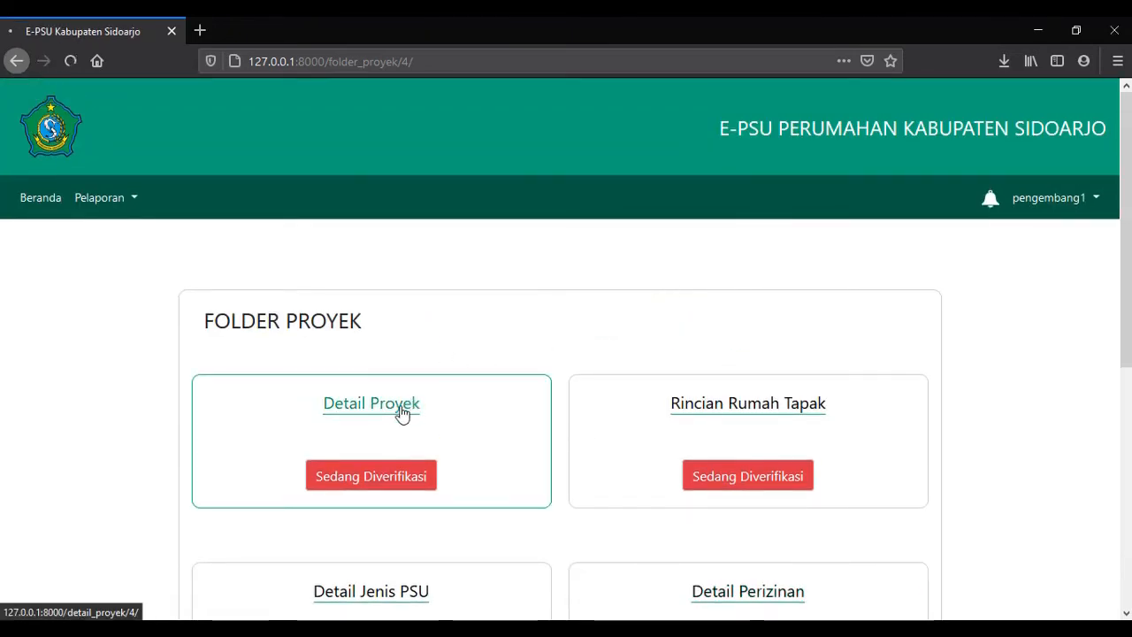
scroll(415, 392, "down", 2)
scroll(259, 128, "up", 1)
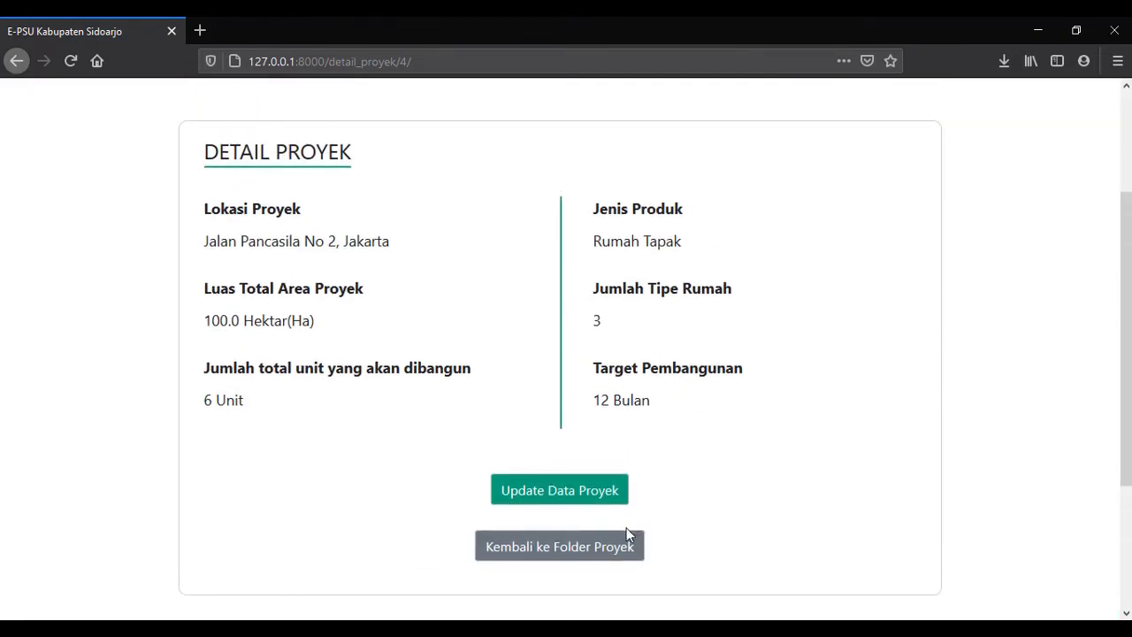
left_click(576, 547)
scroll(687, 374, "down", 2)
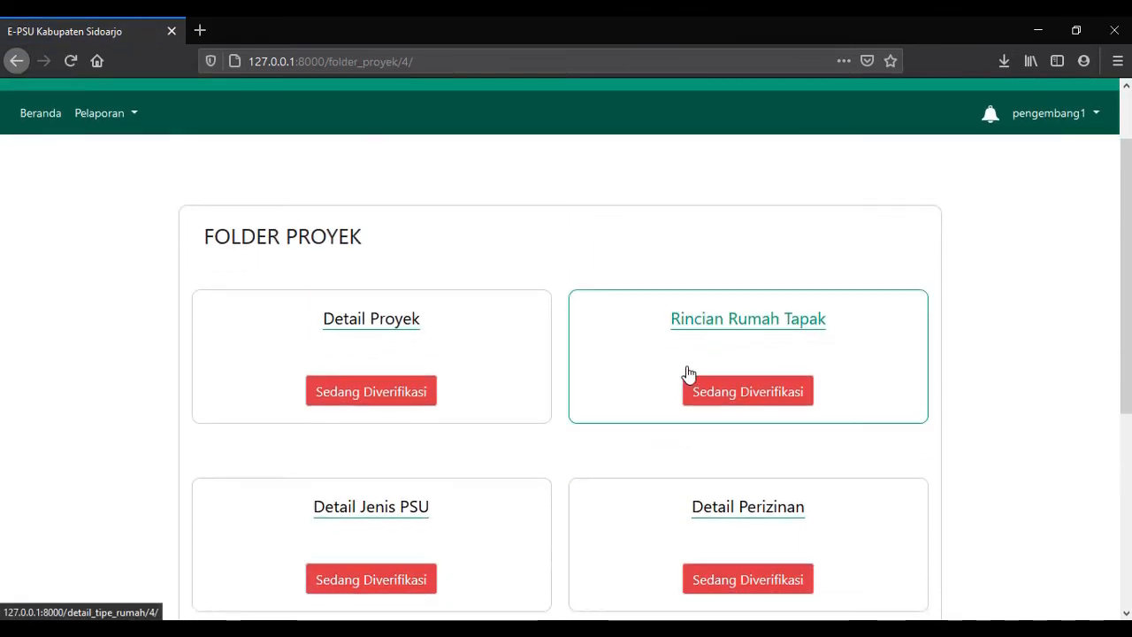
left_click(715, 286)
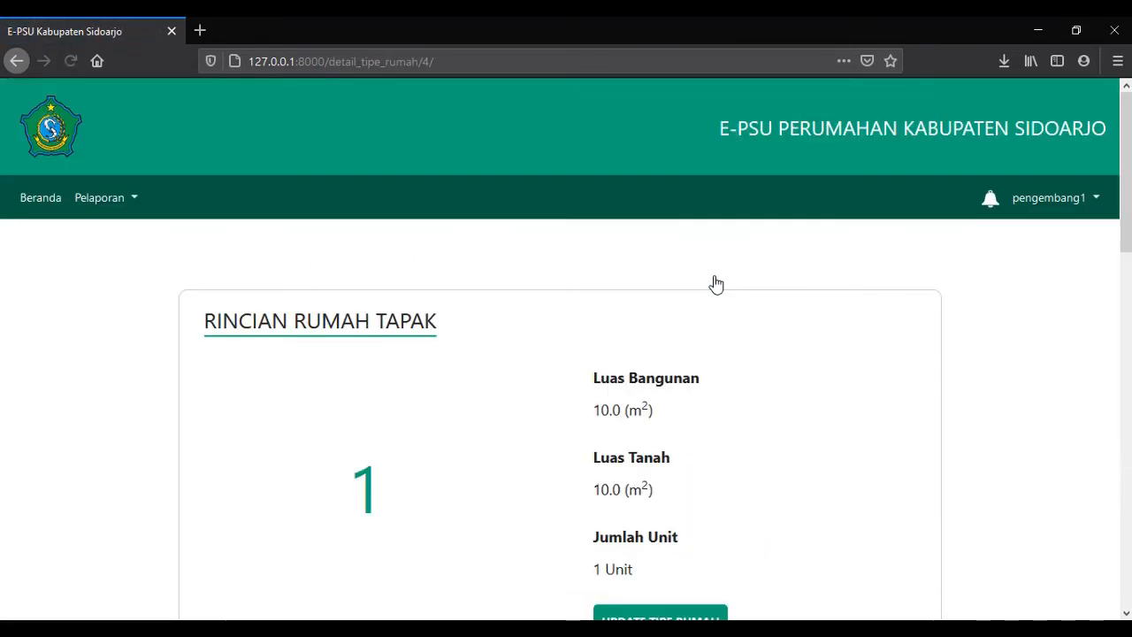
scroll(715, 285, "down", 5)
scroll(715, 283, "down", 8)
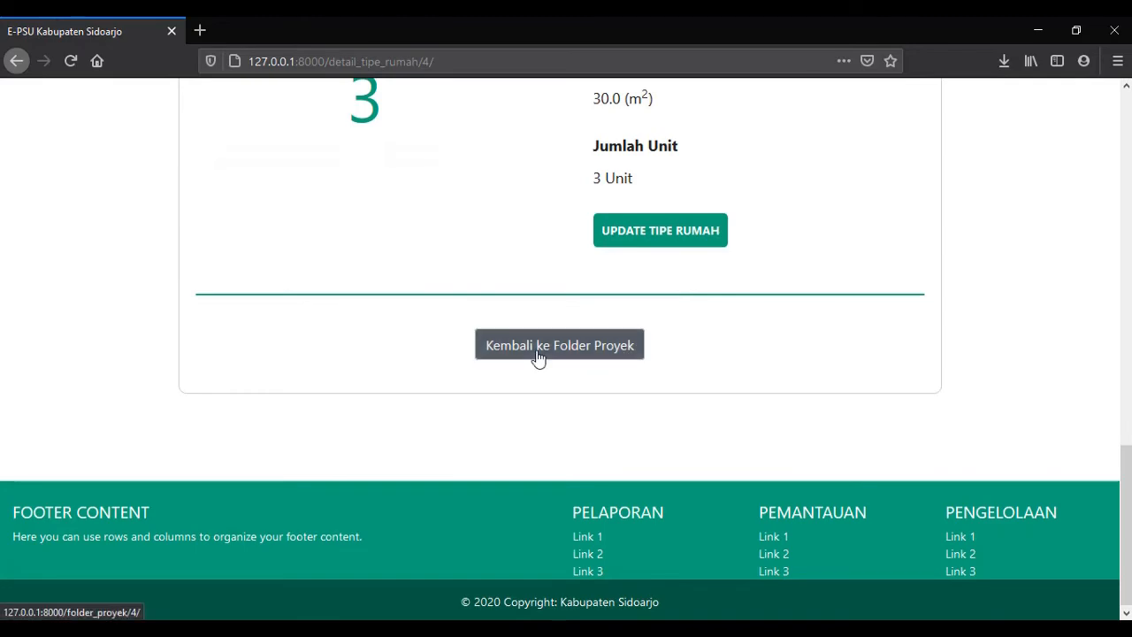
left_click(537, 357)
scroll(537, 357, "down", 3)
scroll(536, 356, "up", 1)
scroll(536, 357, "down", 1)
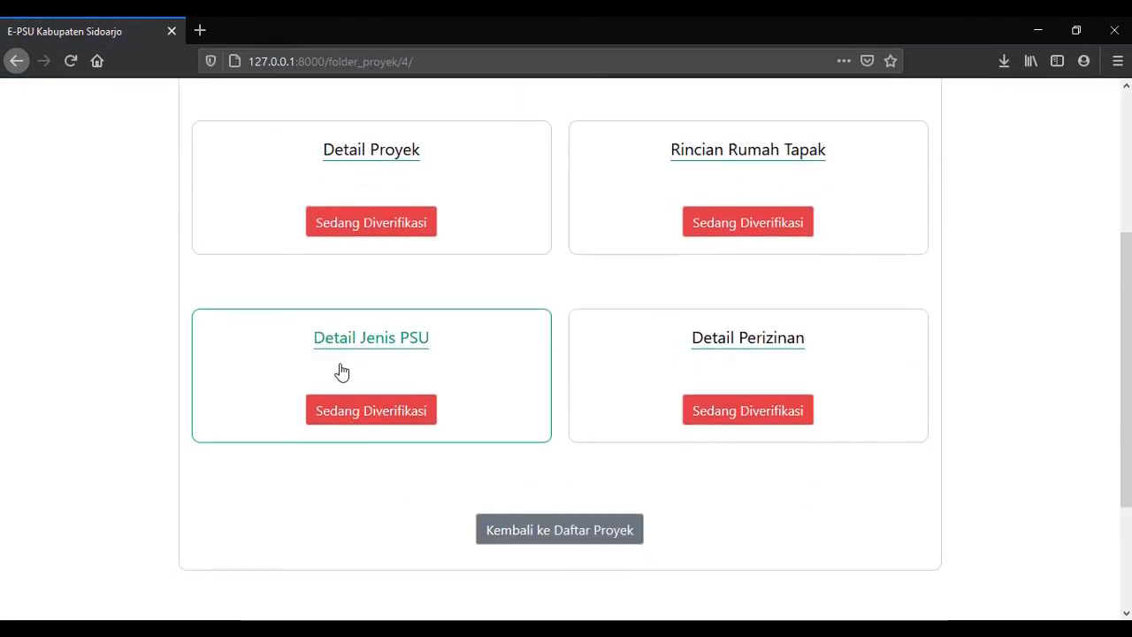
left_click(341, 371)
scroll(348, 347, "down", 9)
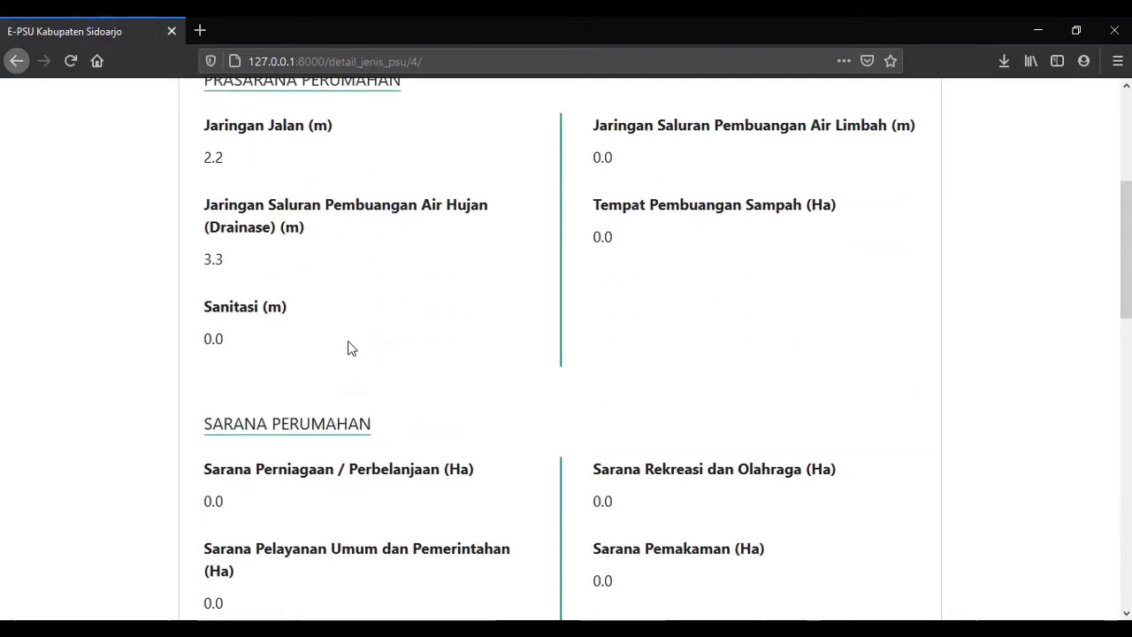
scroll(349, 347, "down", 5)
left_click(569, 445)
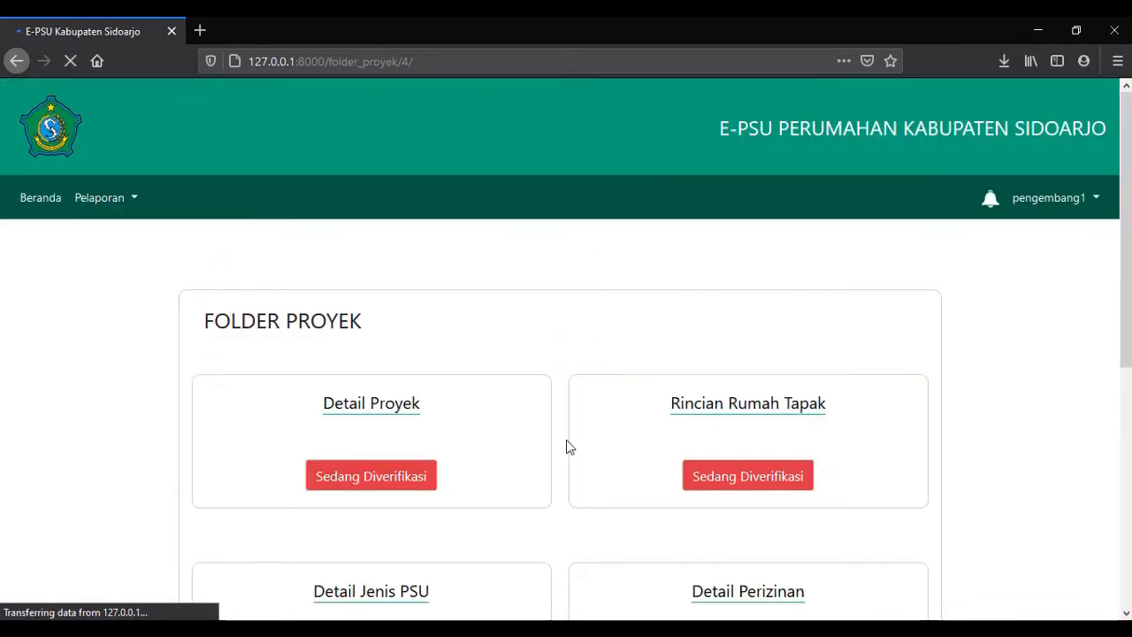
left_click(788, 458)
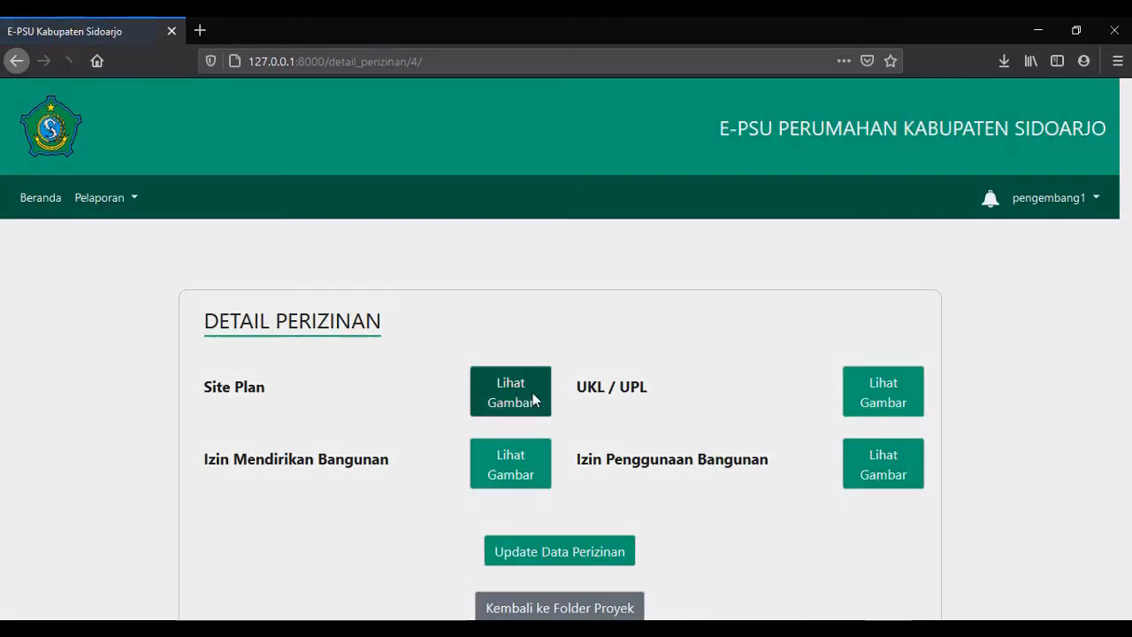
left_click(531, 395)
left_click(739, 110)
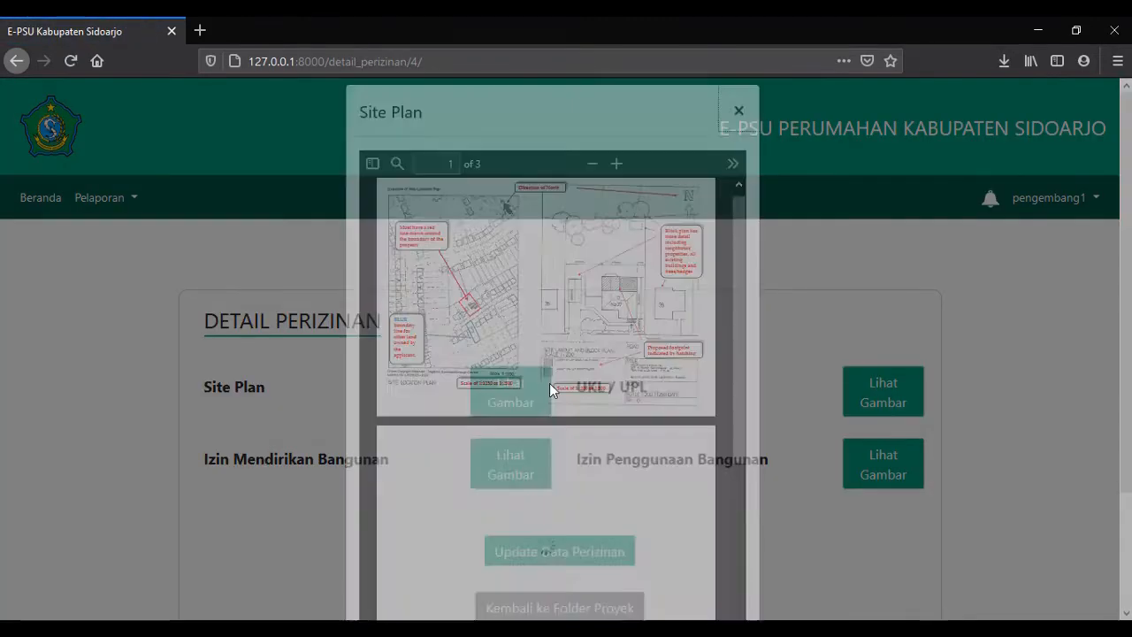
left_click(511, 464)
left_click(741, 133)
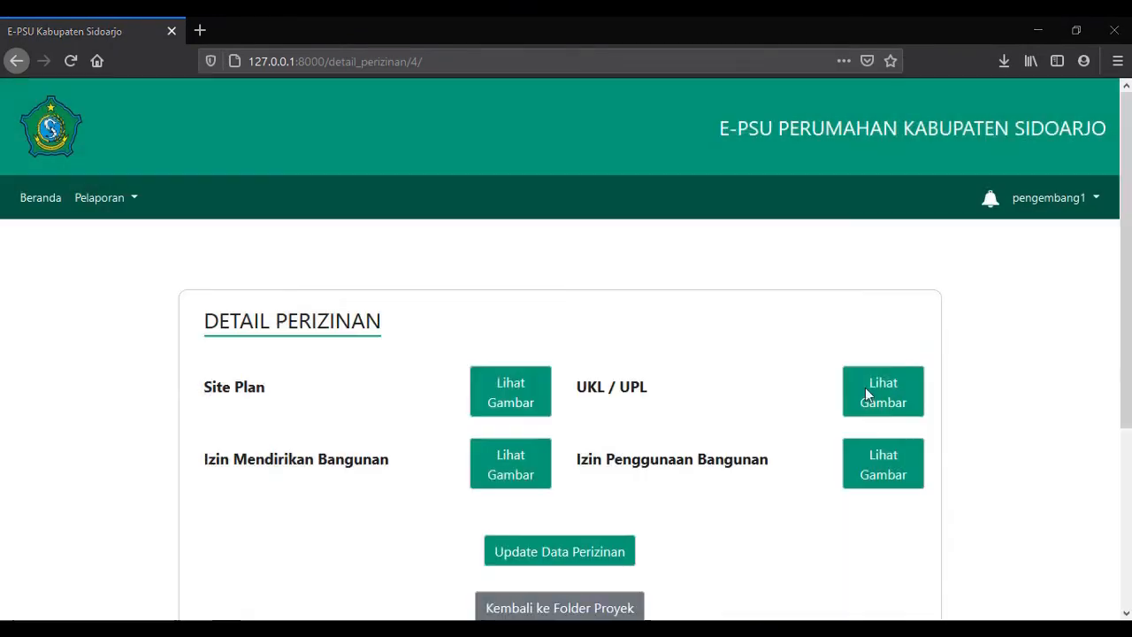
left_click(867, 393)
left_click(739, 131)
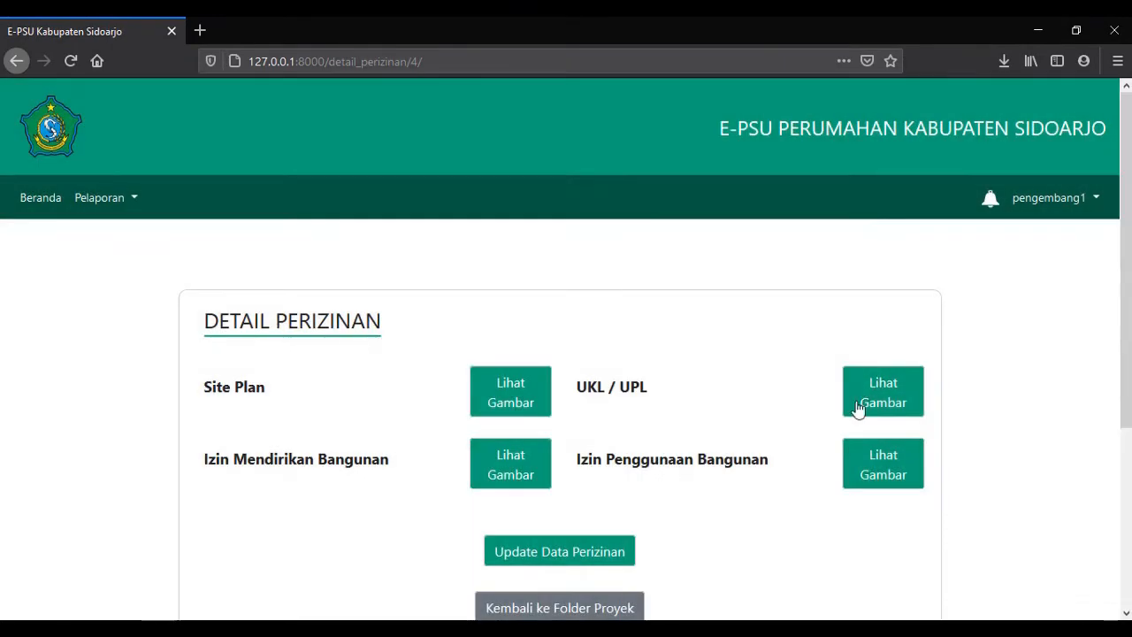
left_click(882, 463)
left_click(740, 132)
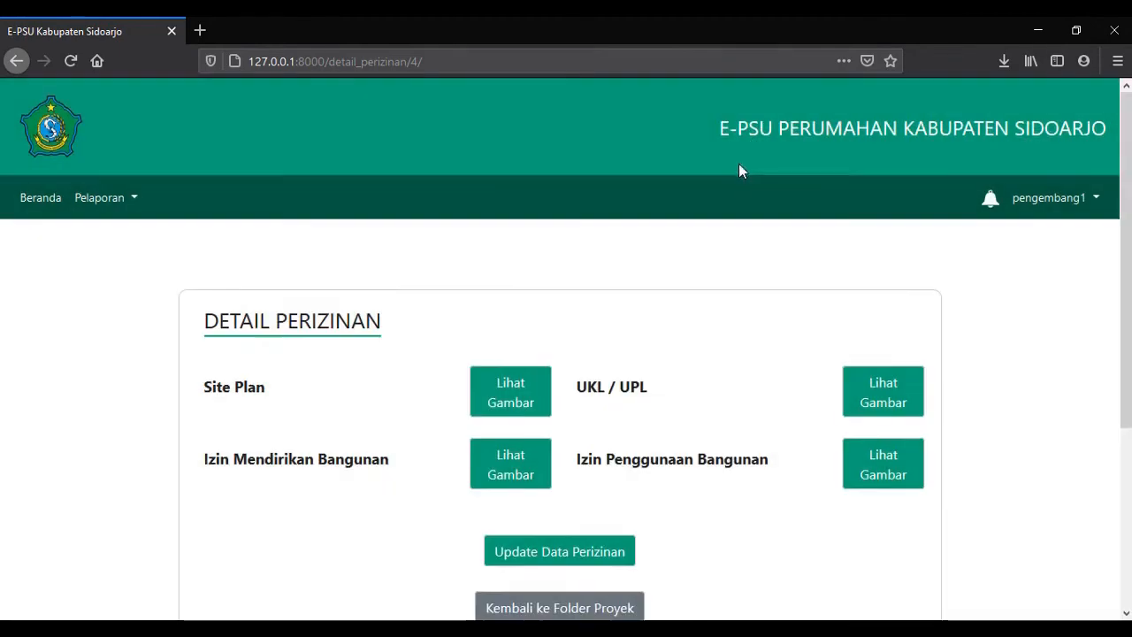
scroll(627, 437, "down", 1)
left_click(611, 527)
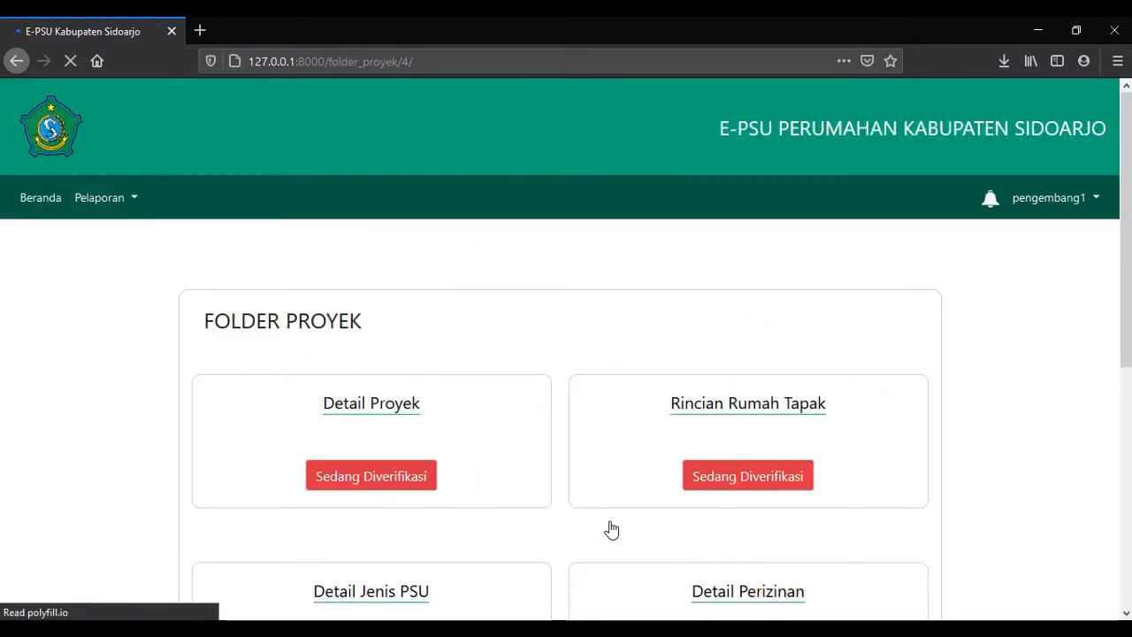
Through Detail Proyek's Update Data Proyek, set LUAS TOTAL AREA PROYEK to 60 and save.
left_click(479, 468)
scroll(479, 468, "down", 2)
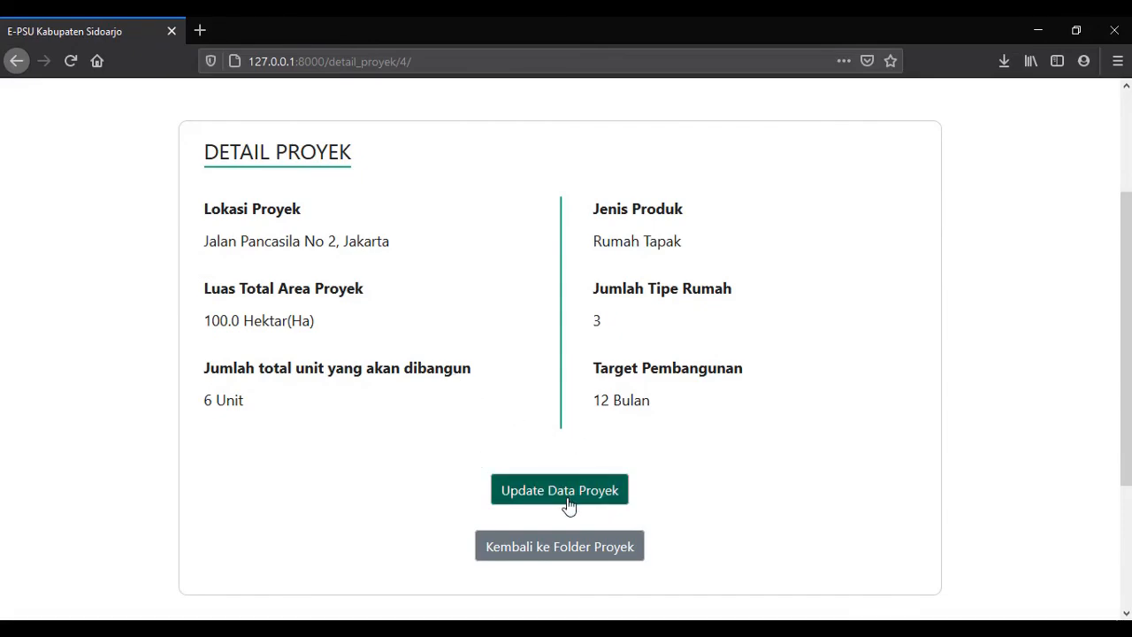
left_click(568, 500)
scroll(549, 451, "down", 2)
scroll(382, 334, "down", 4)
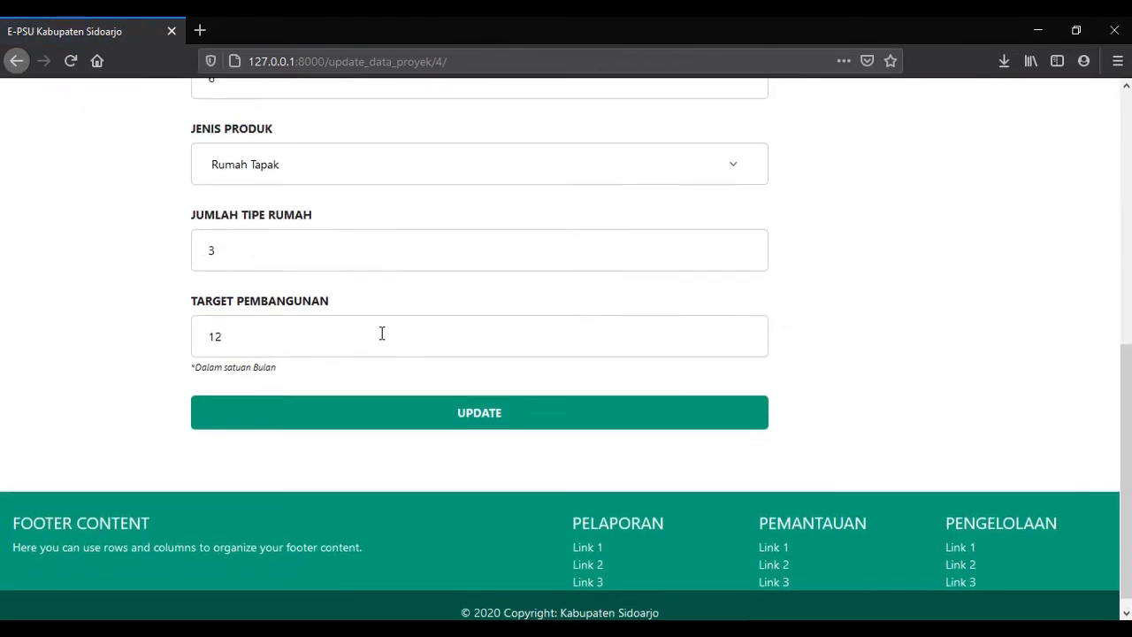
scroll(354, 354, "up", 5)
left_click(228, 386)
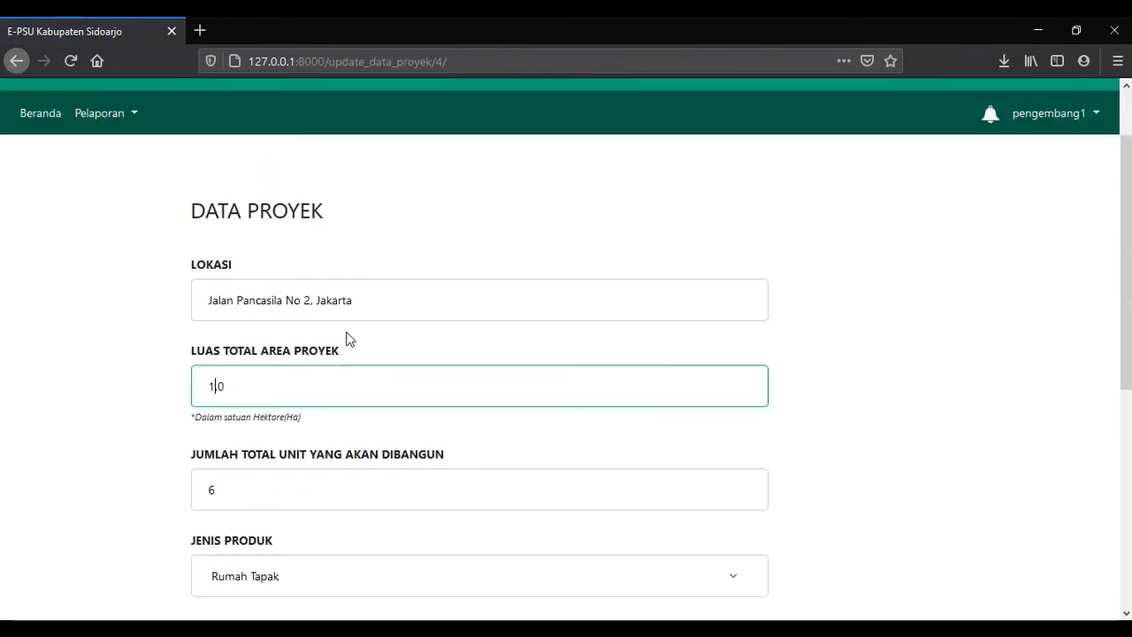
scroll(380, 371, "down", 4)
left_click(448, 490)
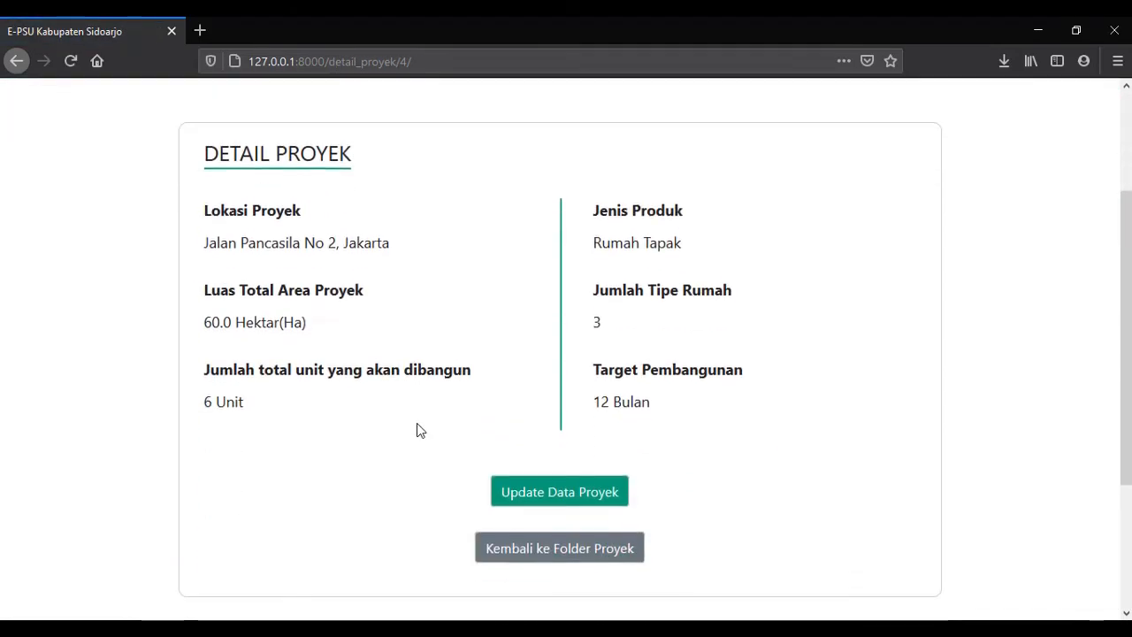
From Rincian Rumah Tapak, start editing house type 1.
left_click(556, 546)
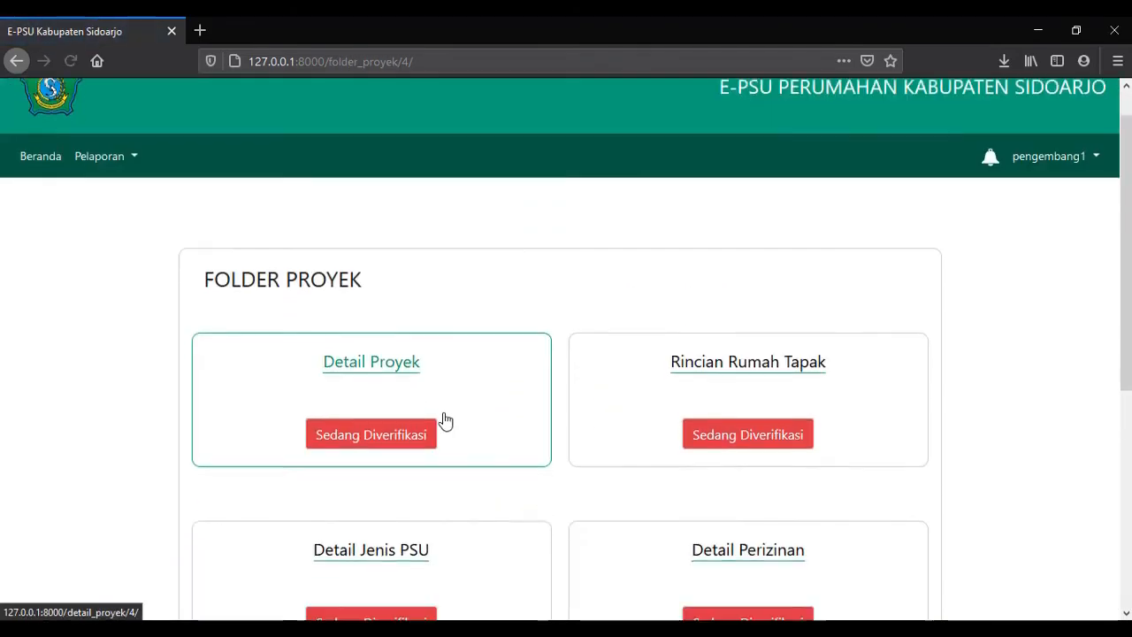
scroll(444, 420, "down", 1)
scroll(614, 363, "down", 15)
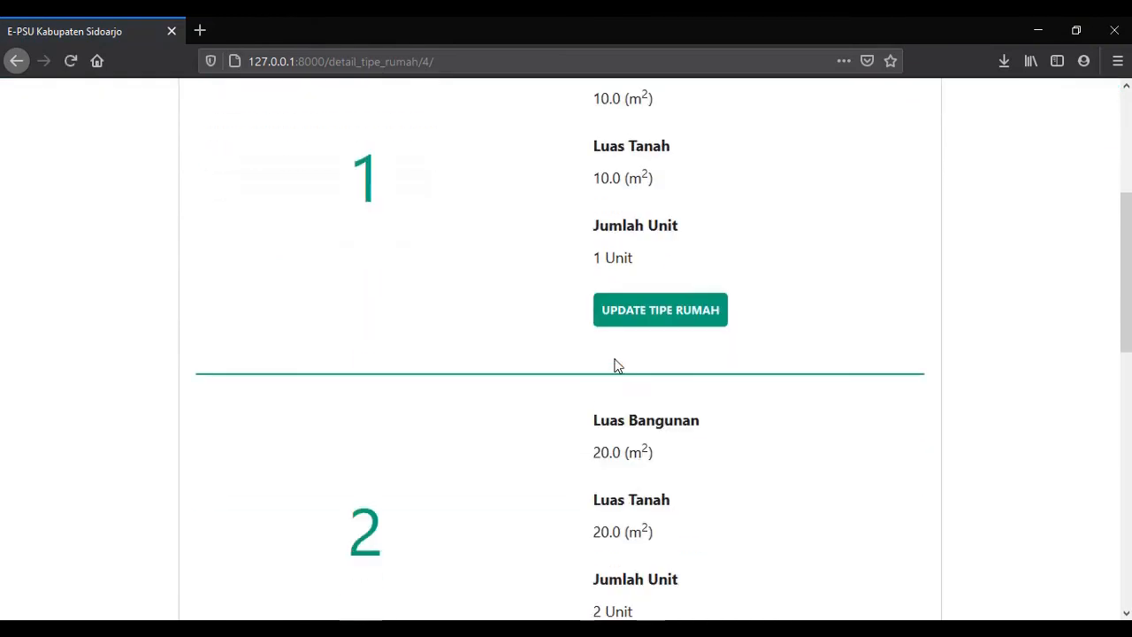
scroll(575, 358, "up", 5)
scroll(616, 357, "up", 4)
left_click(660, 452)
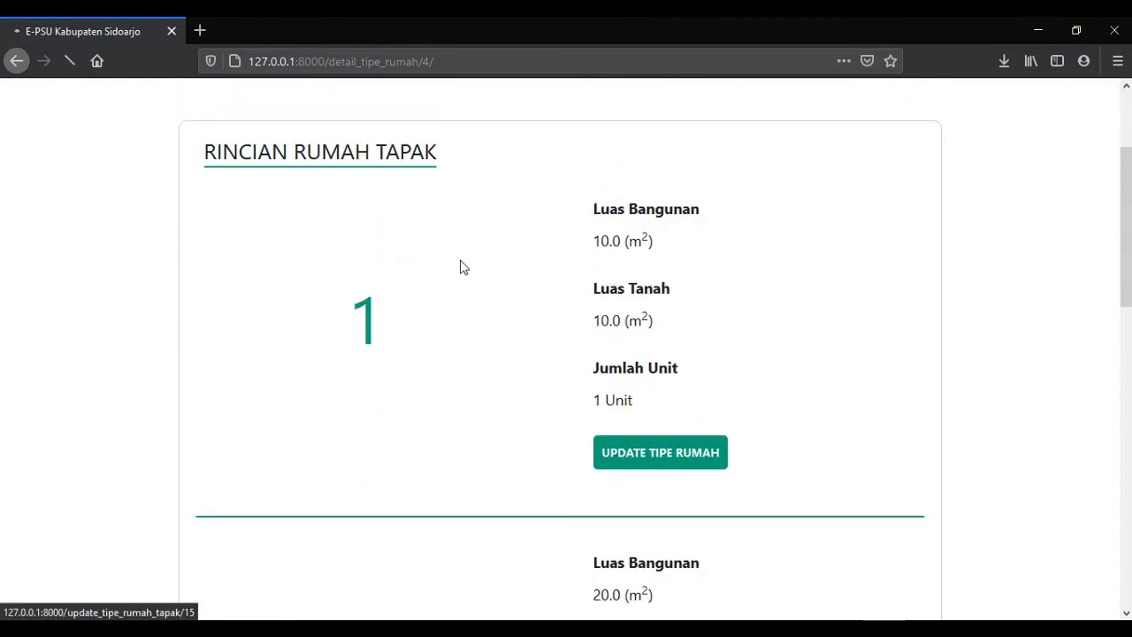
Set house type 1's building area and land area to 20.0 m² and submit.
scroll(633, 309, "down", 2)
left_click_drag(623, 262, 590, 247)
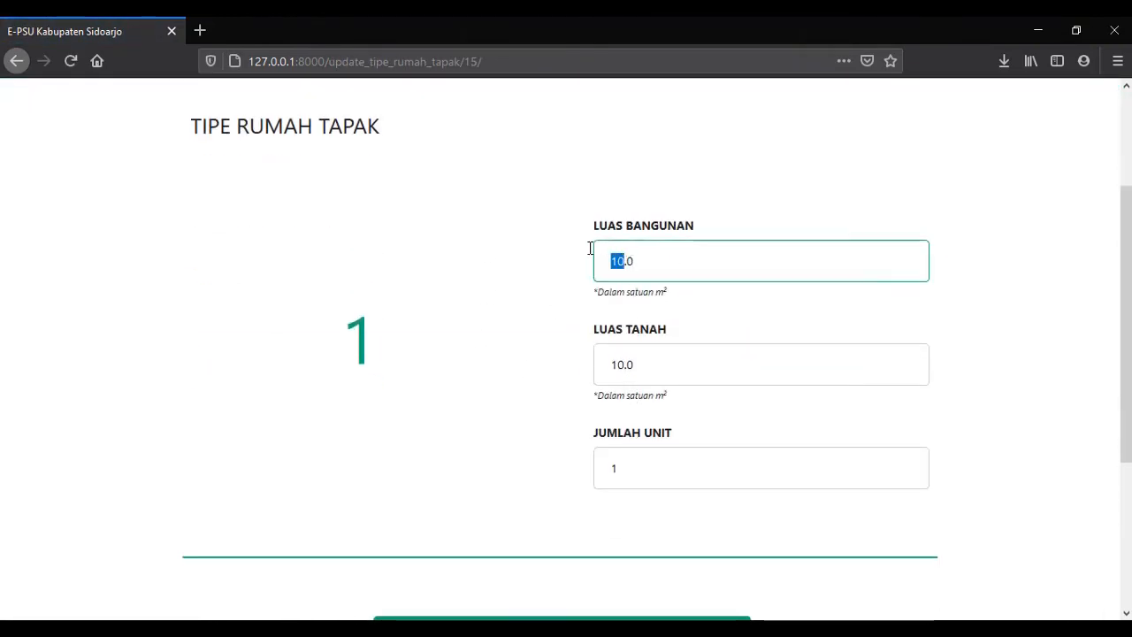
key("Tab")
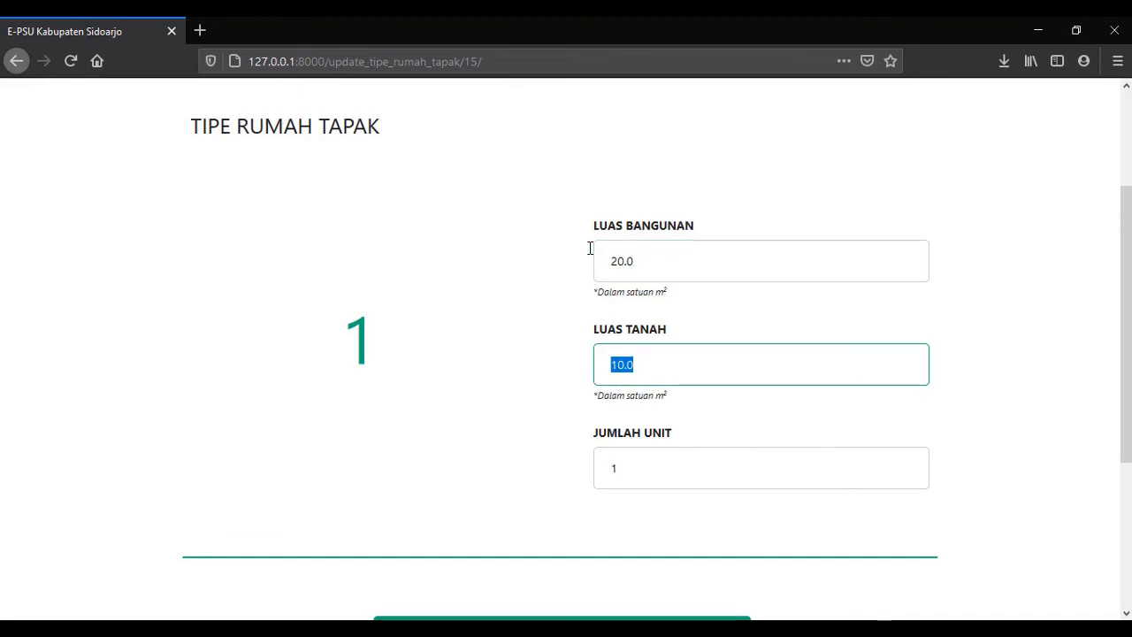
scroll(589, 255, "down", 3)
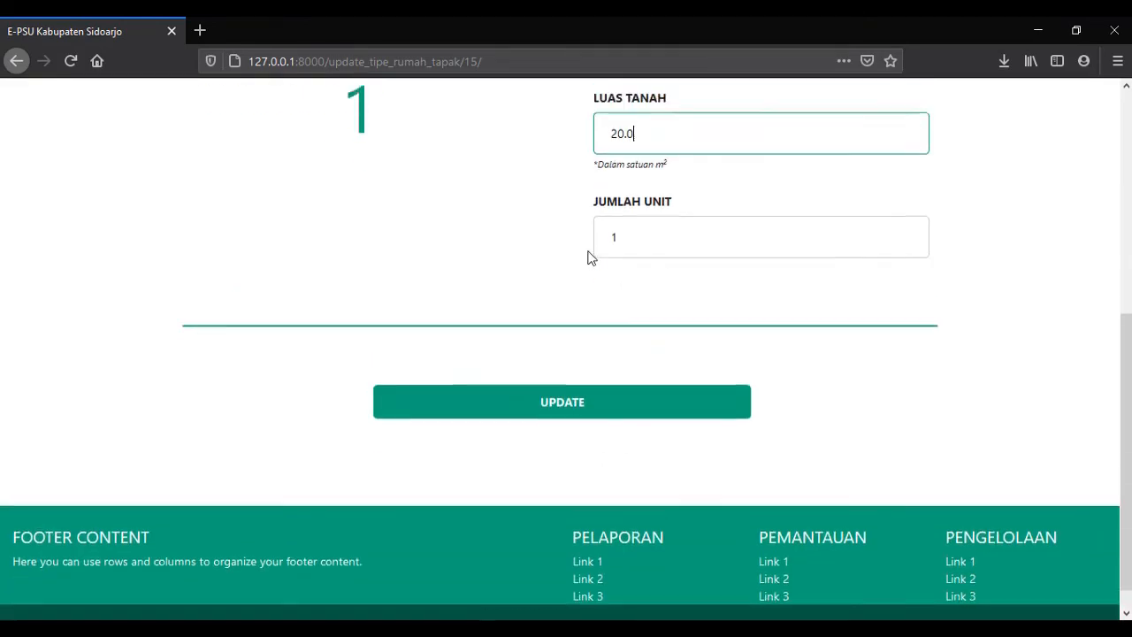
scroll(566, 425, "up", 3)
left_click(522, 616)
scroll(462, 376, "down", 10)
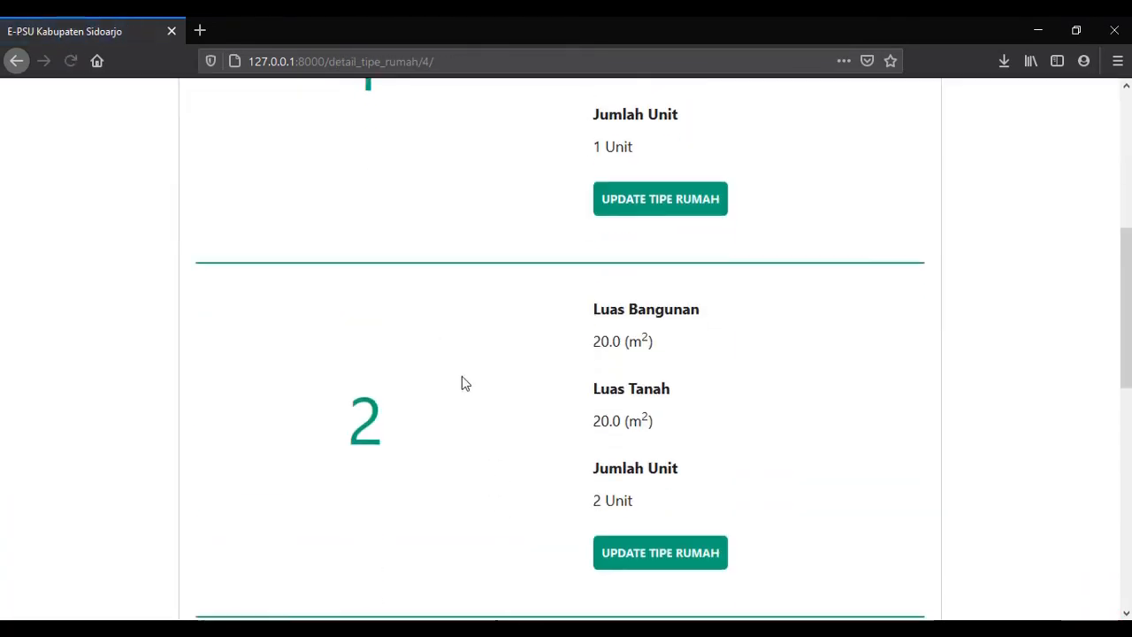
Go back to the project folder and open the Jenis PSU details.
left_click(507, 513)
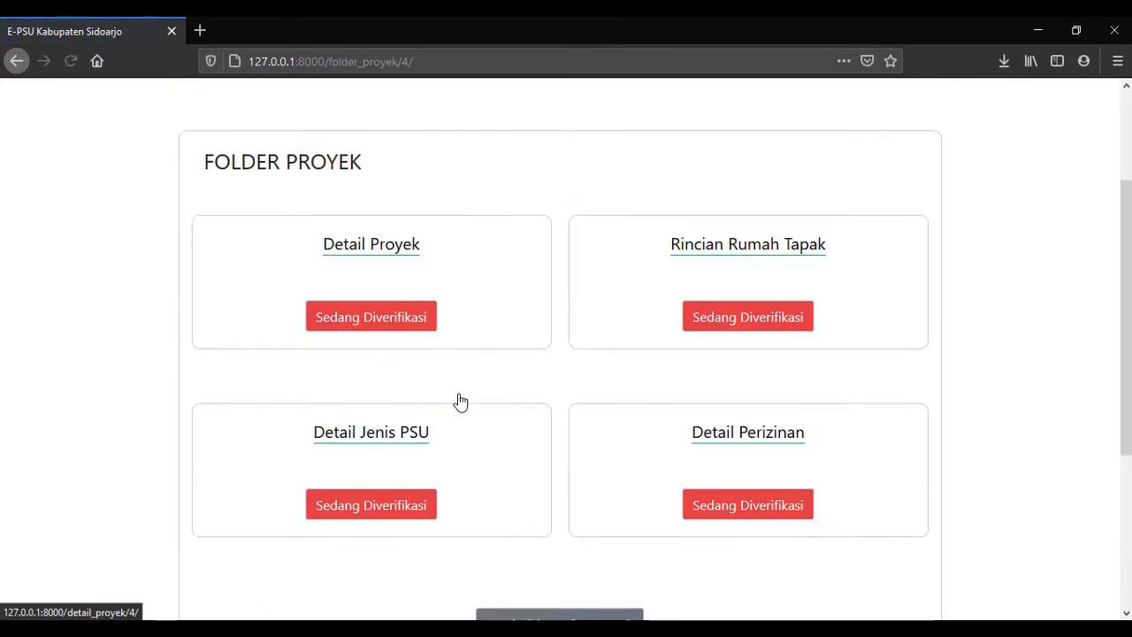
scroll(457, 399, "down", 2)
left_click(389, 380)
scroll(306, 295, "down", 1)
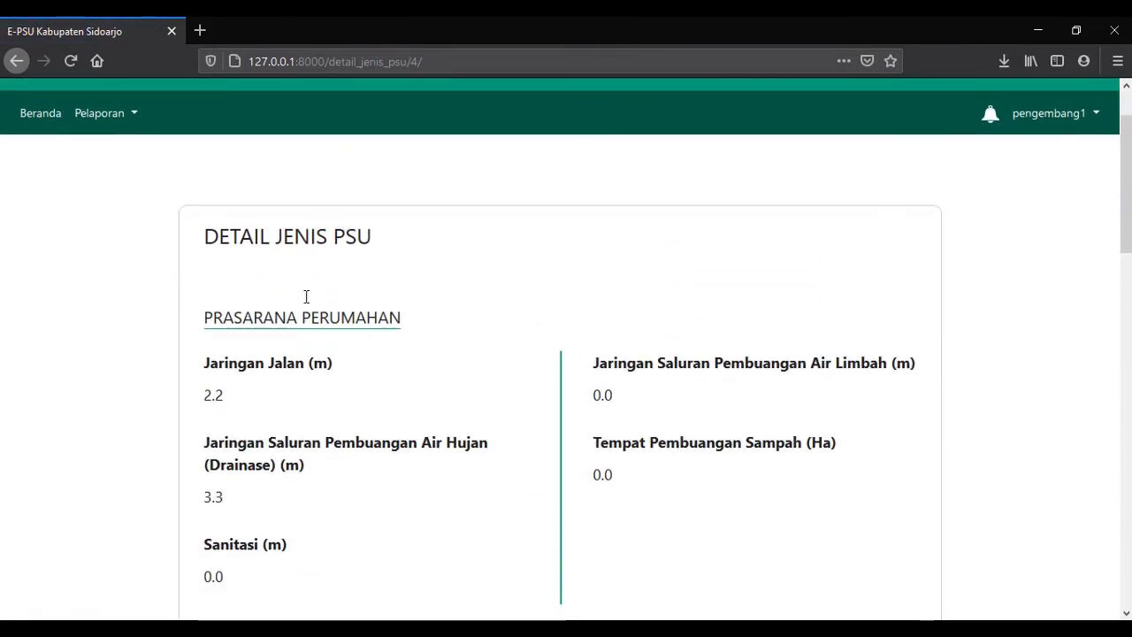
scroll(412, 324, "up", 1)
scroll(424, 280, "down", 8)
scroll(425, 277, "down", 7)
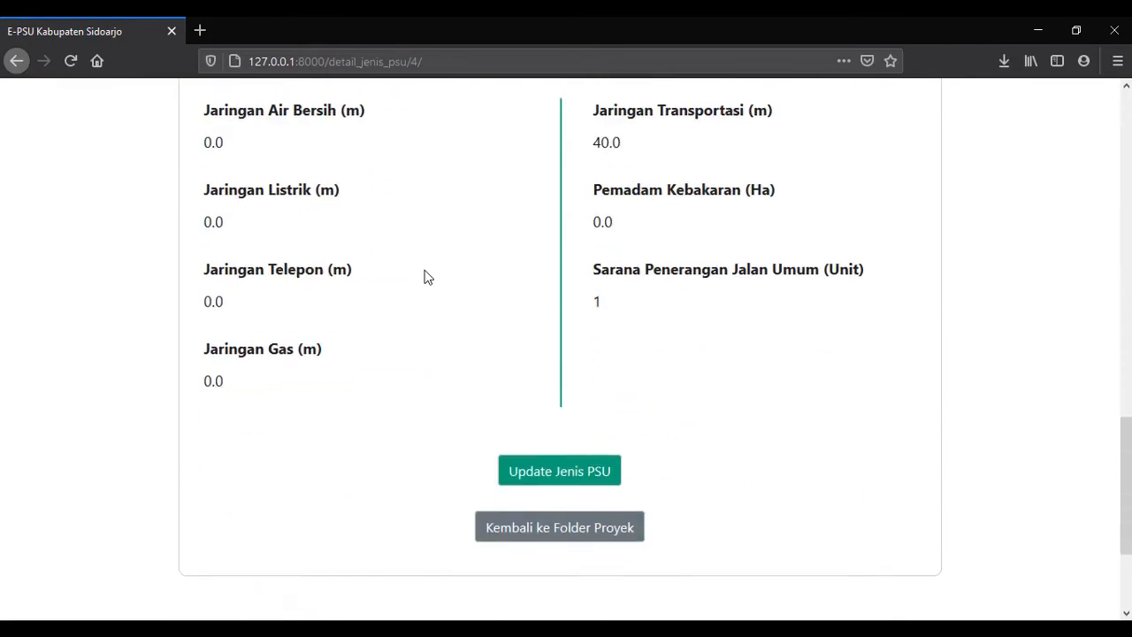
Enter 5.4 m for SANITASI and 1.1 m for JARINGAN JALAN.
left_click(574, 292)
scroll(408, 279, "down", 4)
scroll(324, 334, "up", 2)
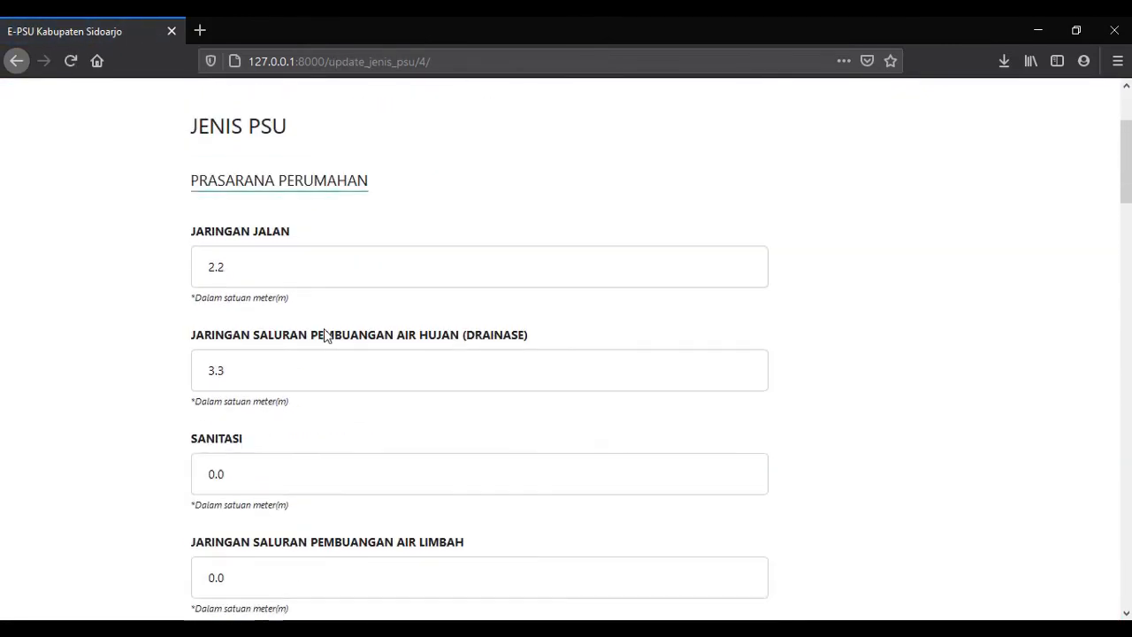
left_click_drag(304, 466, 169, 474)
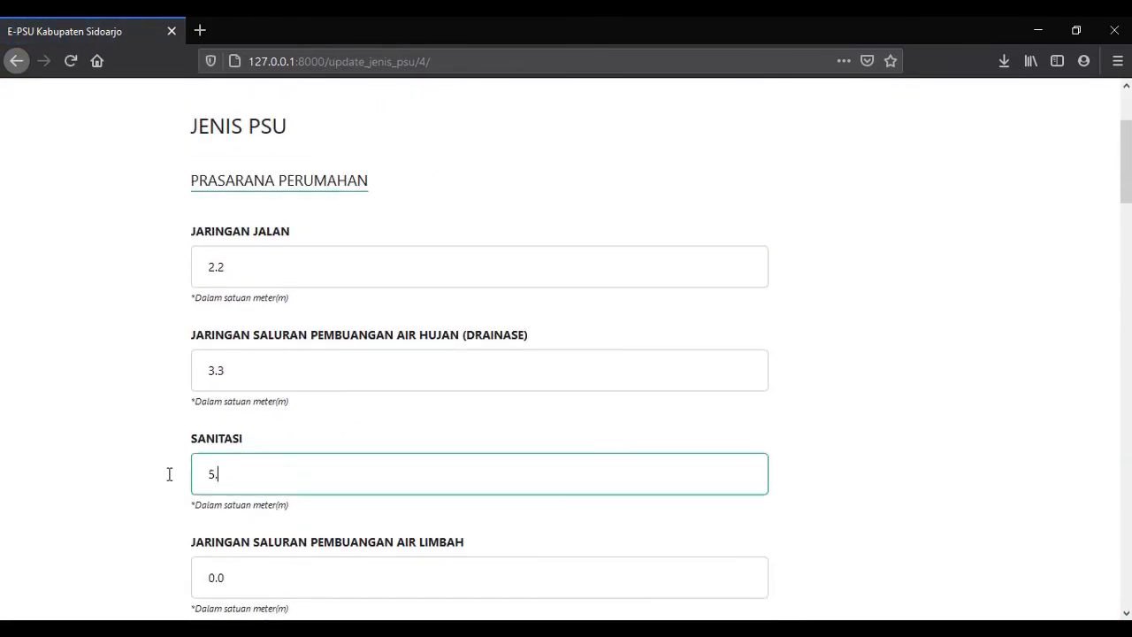
left_click(255, 265)
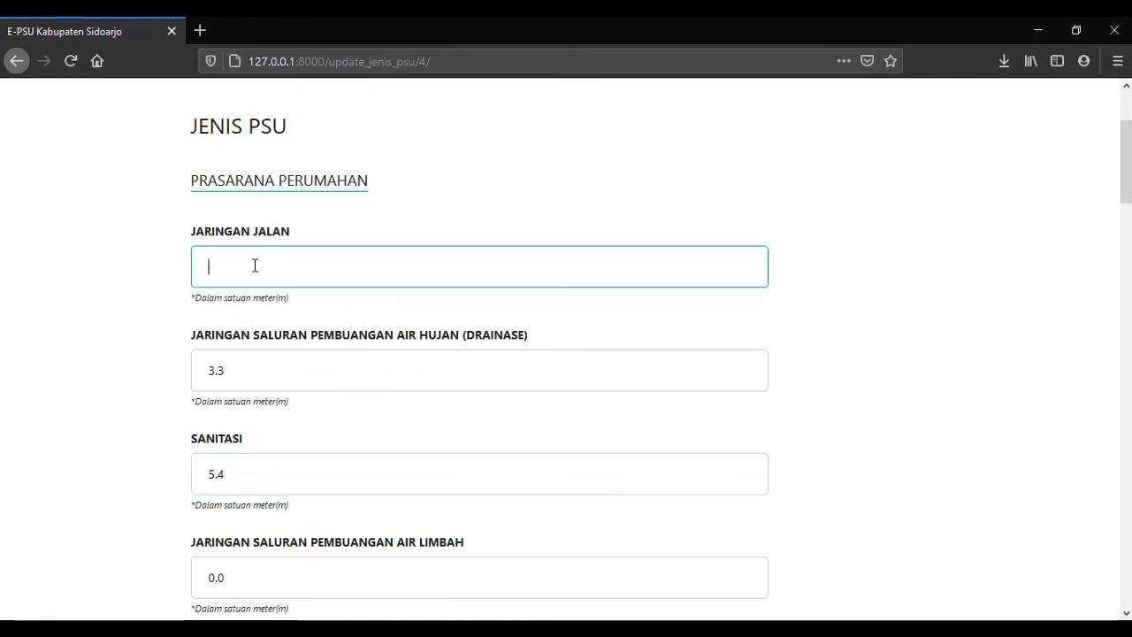
type("1.1")
Save the updated PSU values and return to the project folder.
scroll(254, 265, "down", 15)
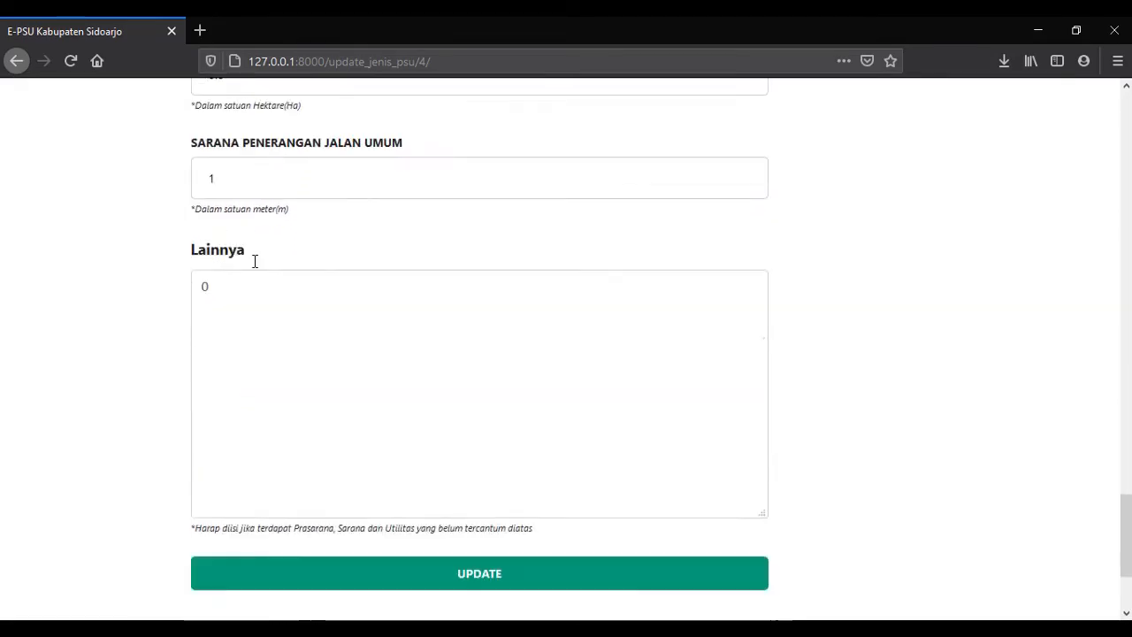
scroll(275, 409, "down", 3)
left_click(278, 407)
scroll(248, 375, "down", 2)
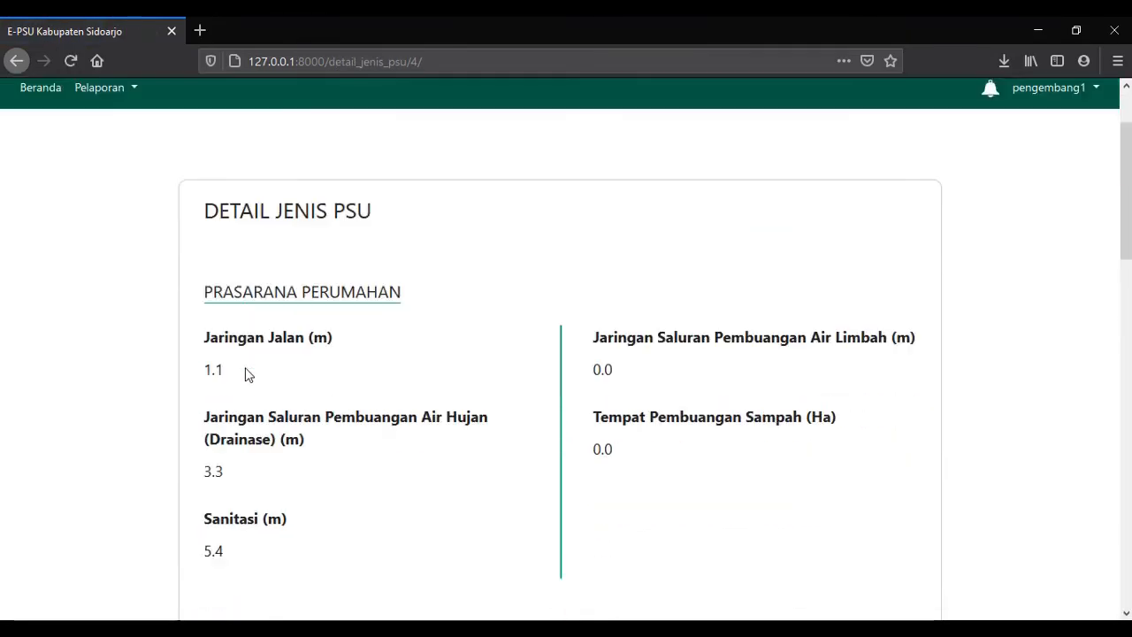
scroll(430, 425, "down", 12)
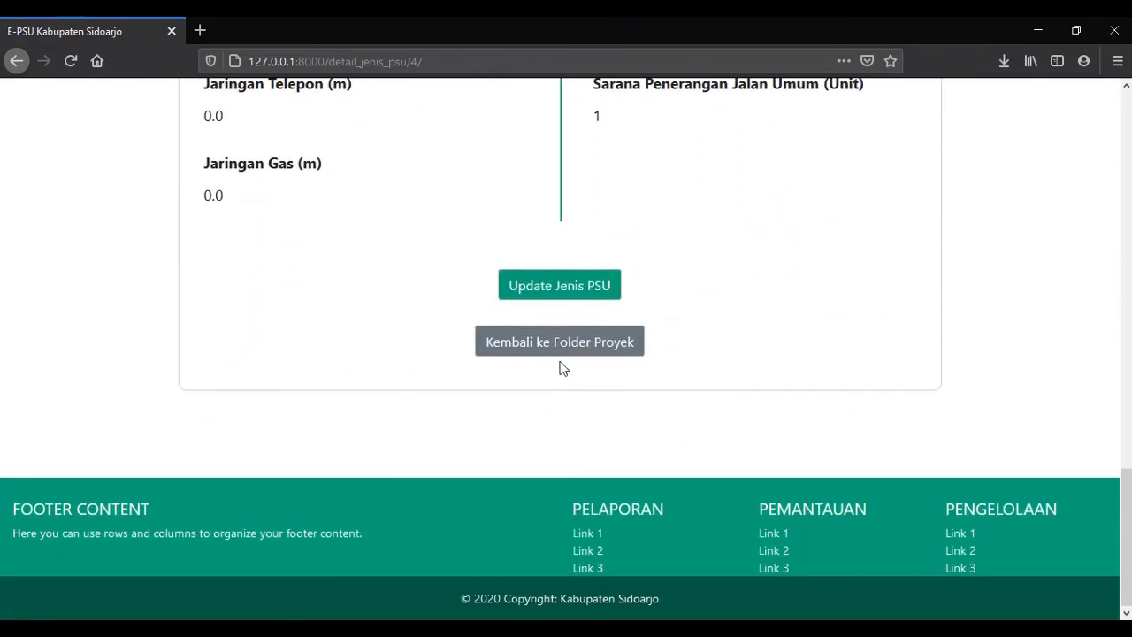
left_click(562, 351)
scroll(787, 381, "down", 2)
Replace the UKL / UPL permit file with UKL_UPL_2.pdf, submit, and return to the project folder.
left_click(856, 460)
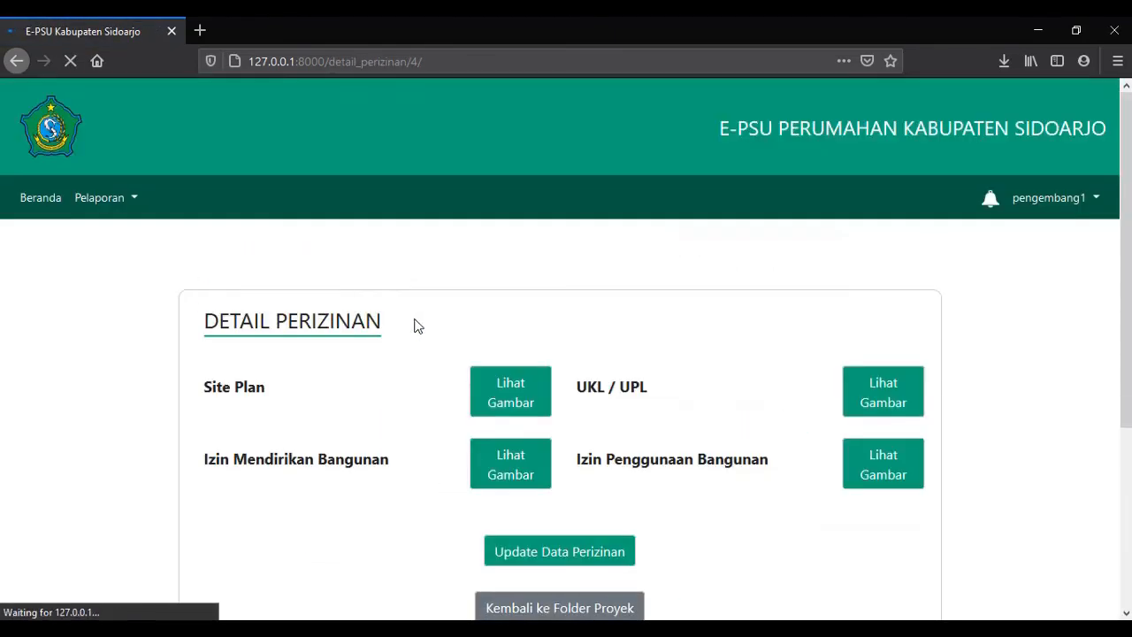
scroll(295, 310, "down", 3)
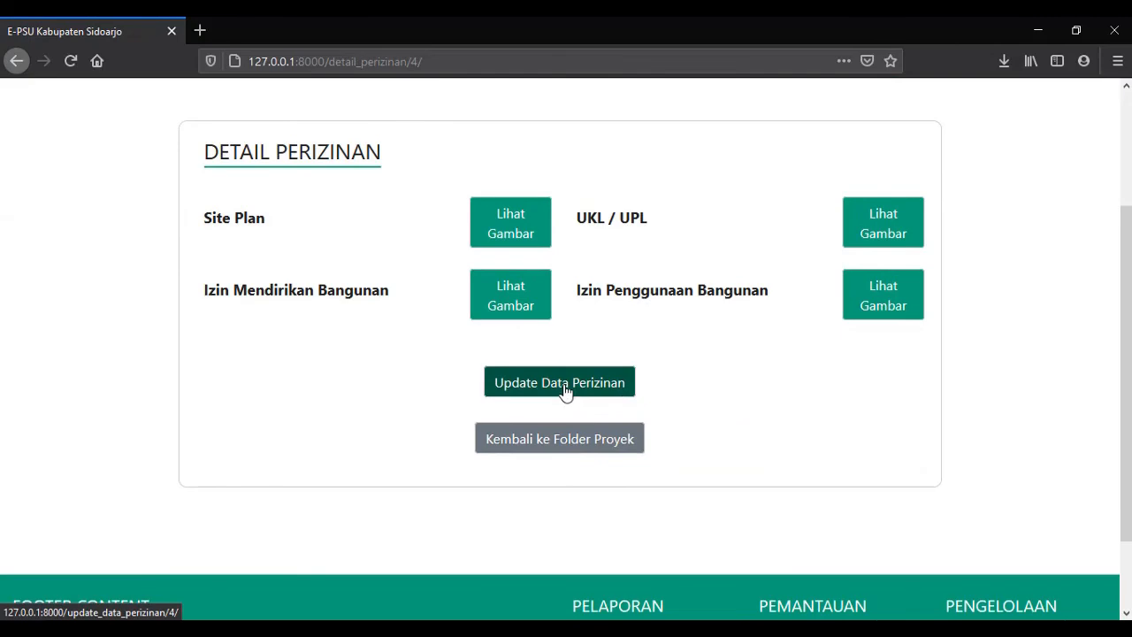
left_click(566, 392)
left_click(217, 483)
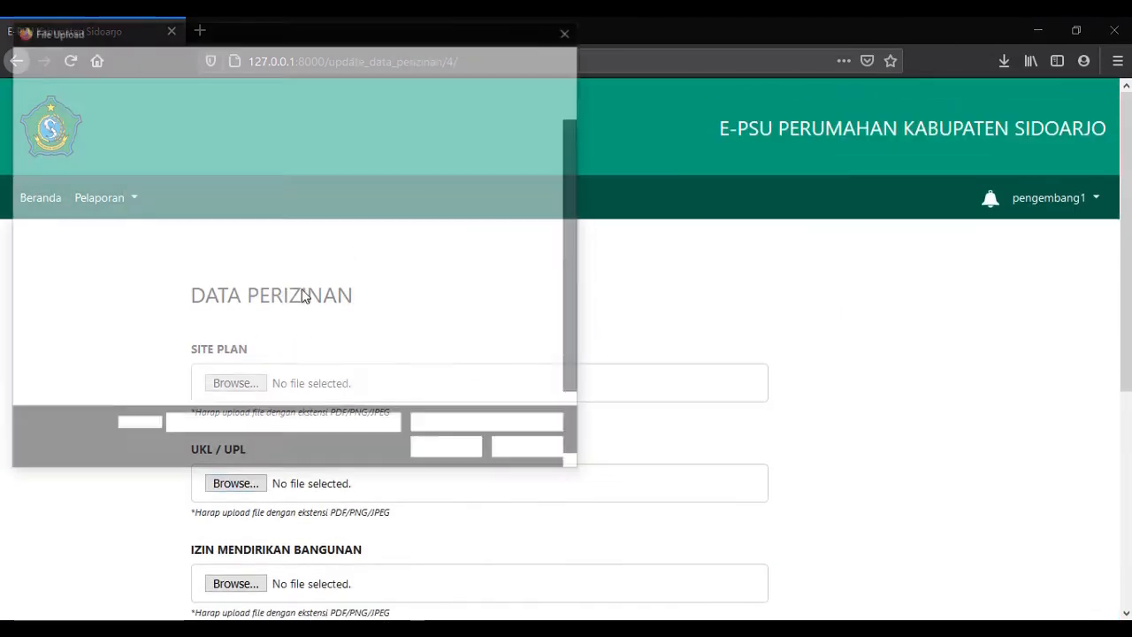
double_click(189, 362)
scroll(354, 415, "down", 7)
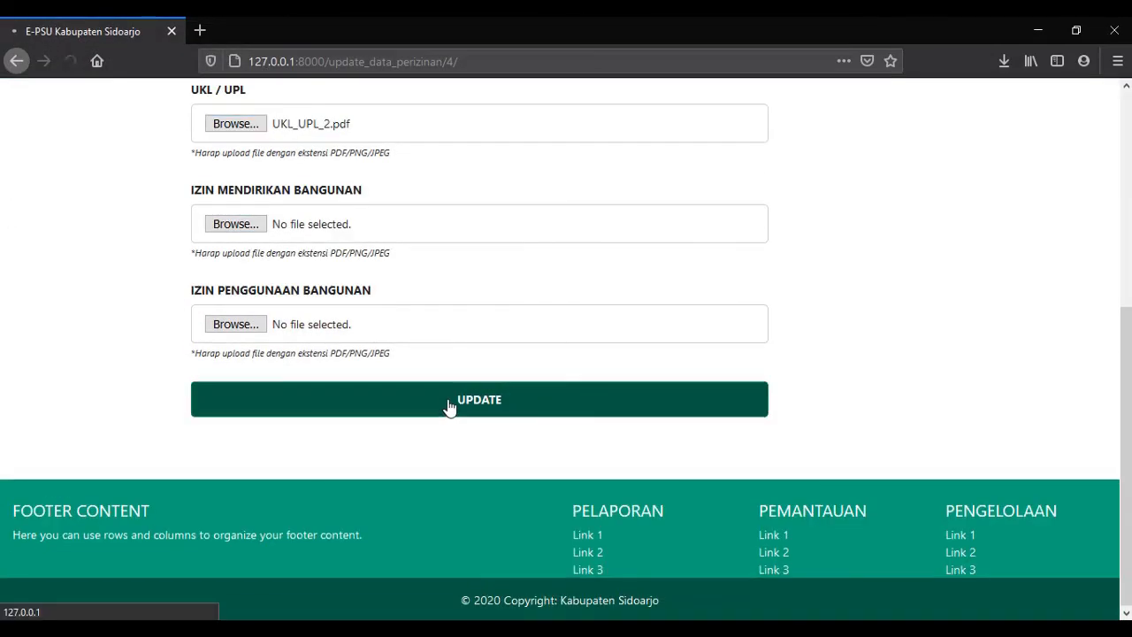
left_click(449, 406)
scroll(554, 324, "down", 5)
left_click(561, 351)
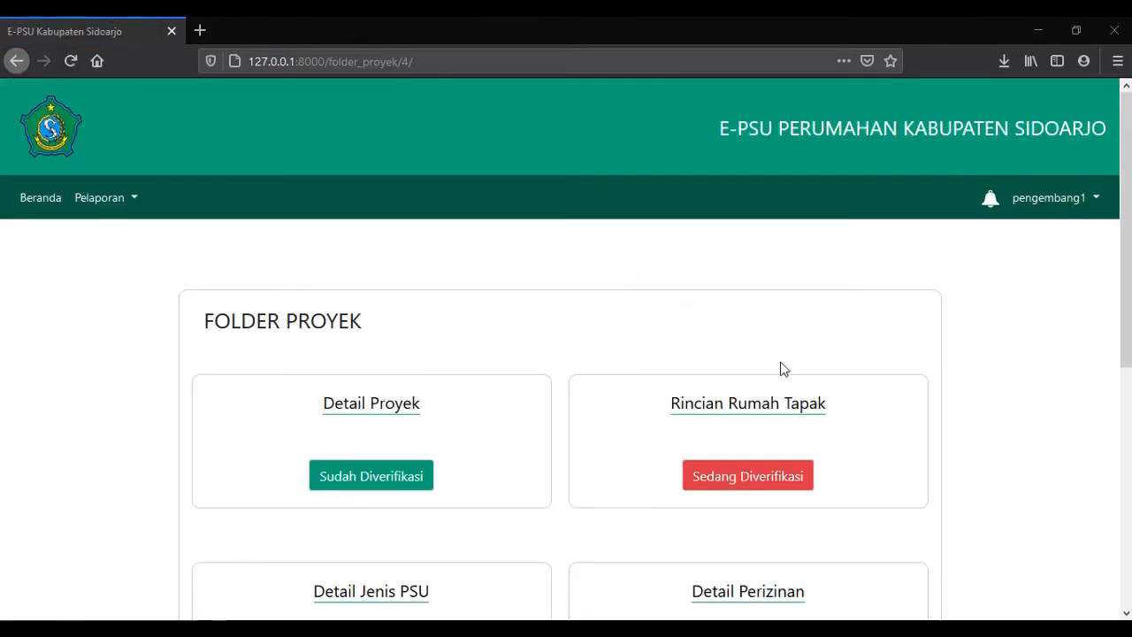
Check the verification status of Detail Proyek and Detail Perizinan.
scroll(432, 492, "down", 3)
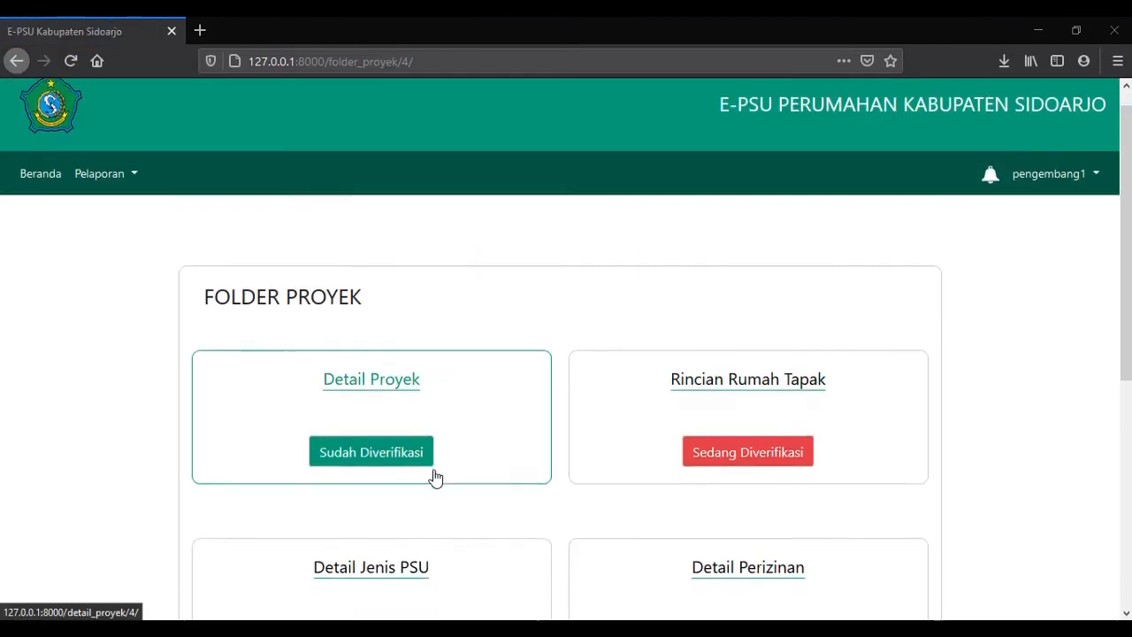
left_click(465, 303)
scroll(468, 300, "down", 5)
scroll(491, 321, "up", 3)
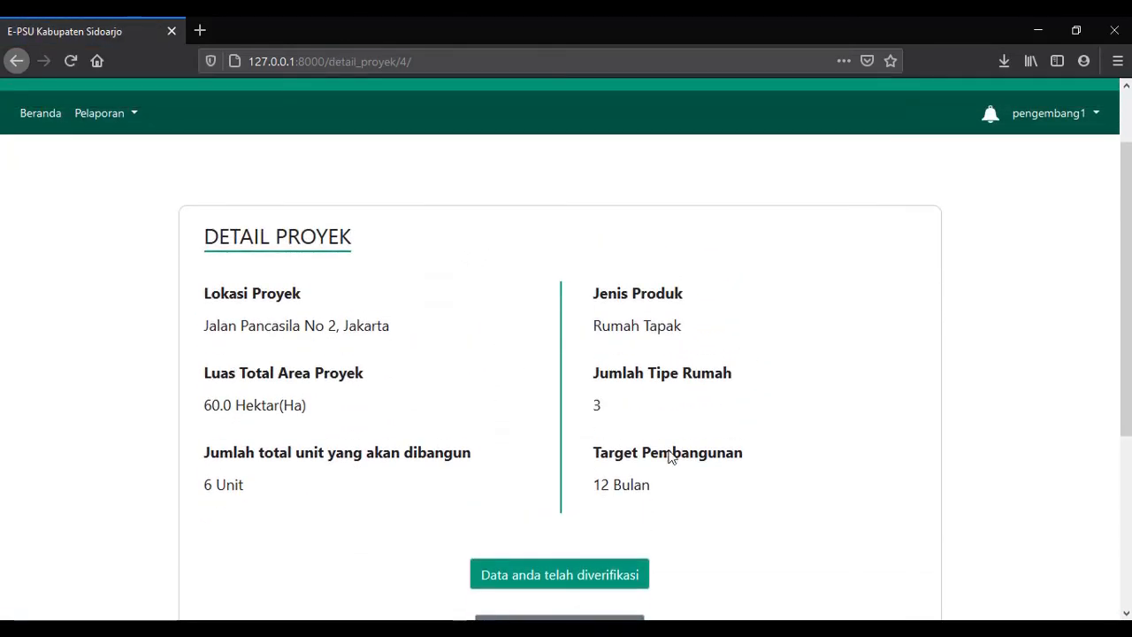
scroll(496, 490, "down", 5)
left_click(555, 376)
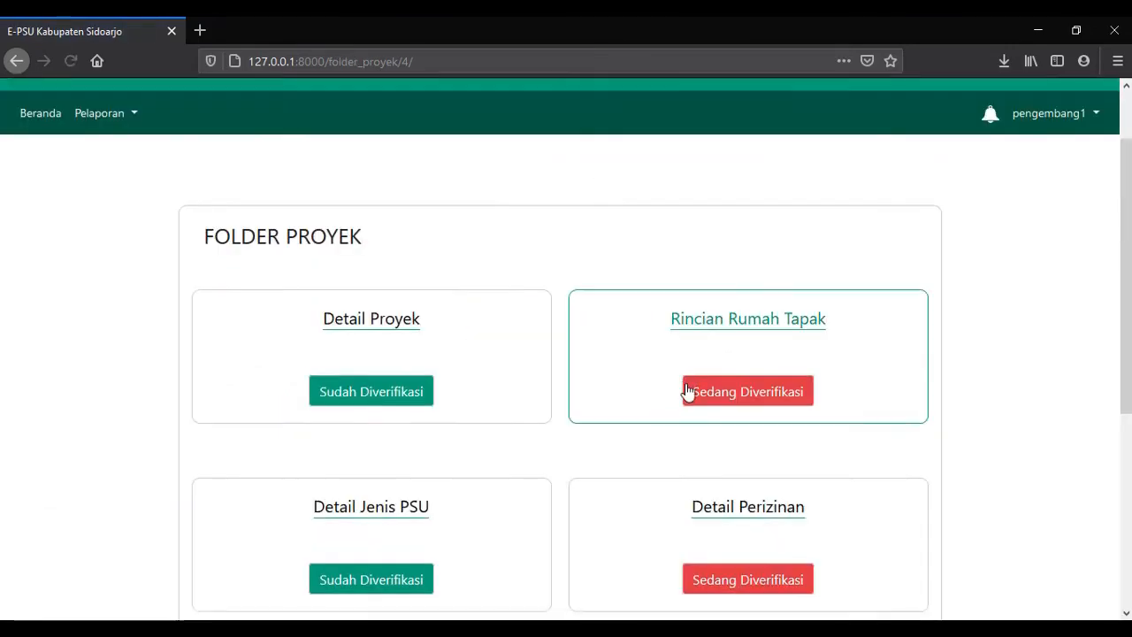
scroll(705, 422, "down", 2)
left_click(705, 422)
scroll(412, 336, "down", 3)
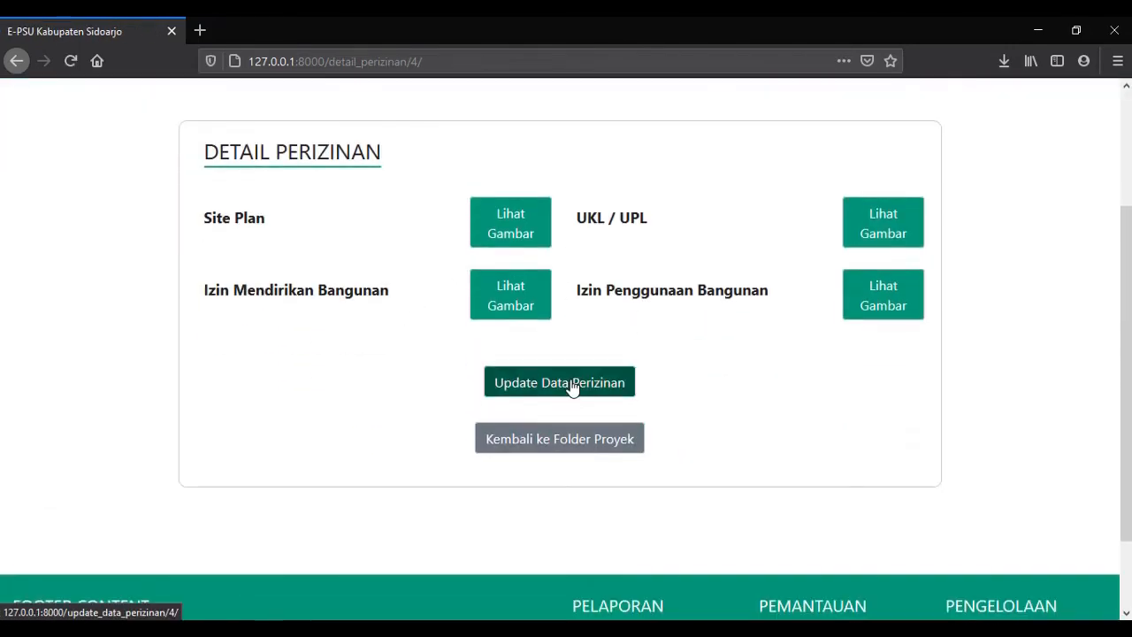
left_click(560, 439)
Resubmit the first house type in Rincian Rumah Tapak and return to the project folder.
left_click(751, 470)
scroll(680, 405, "down", 3)
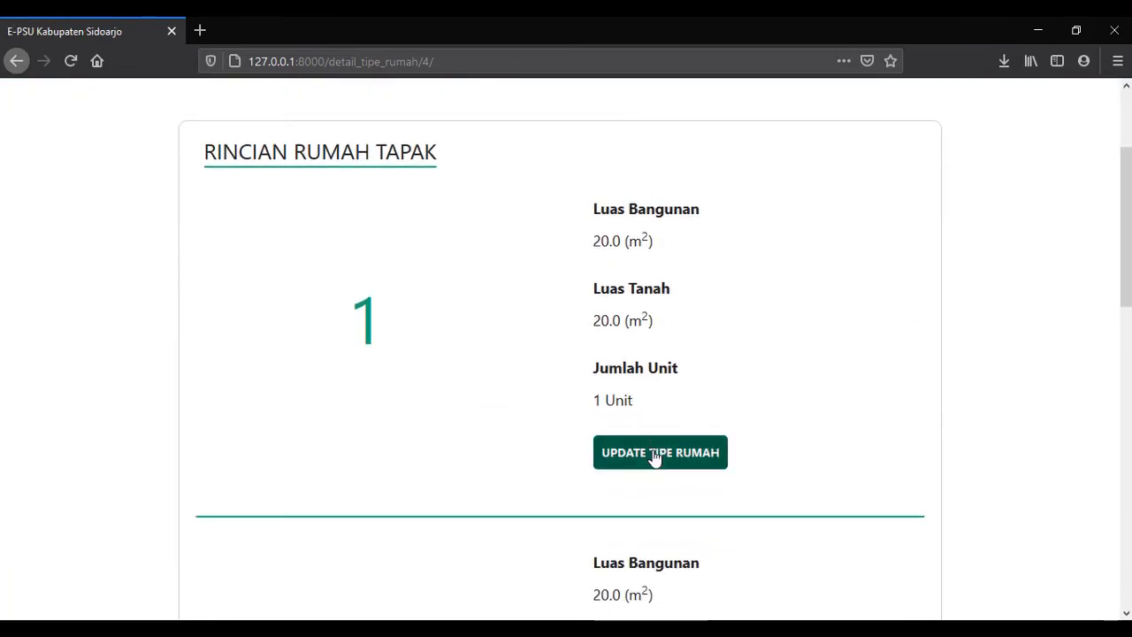
left_click(660, 455)
scroll(553, 364, "down", 5)
left_click(597, 386)
scroll(599, 386, "down", 10)
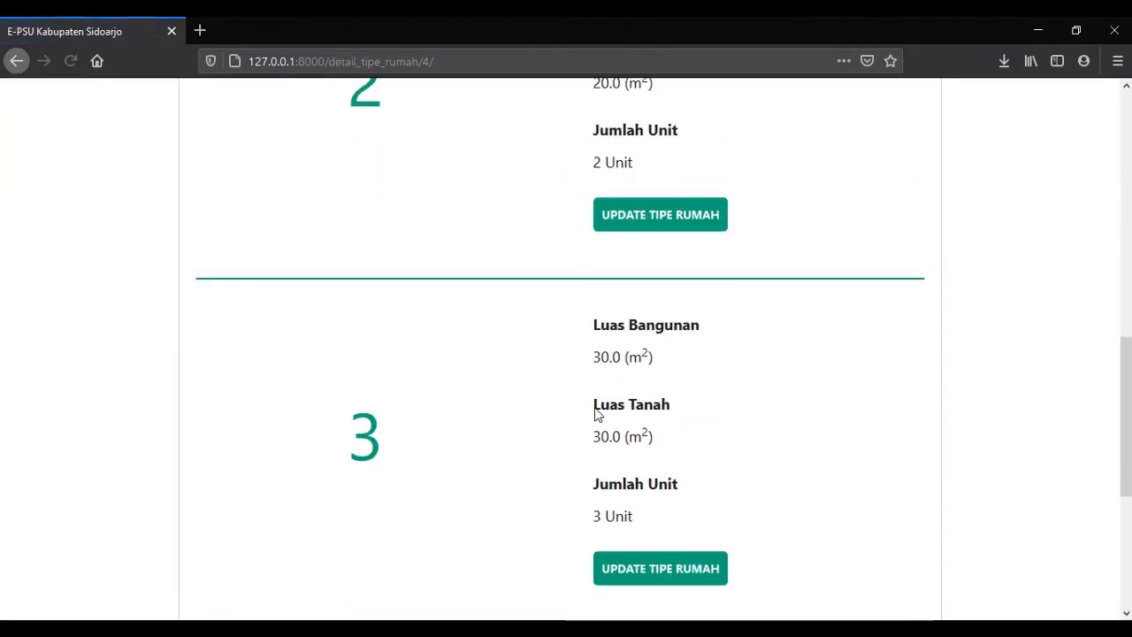
left_click(554, 349)
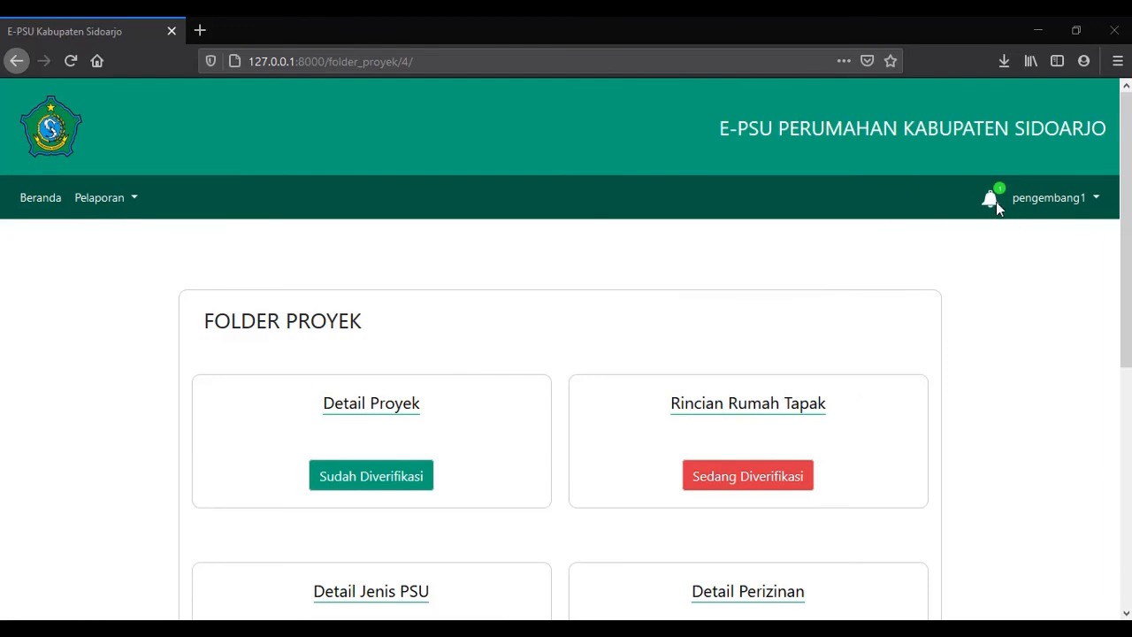
Go to Beranda Pelaporan and read the notification that the building permit is wrong.
left_click(102, 198)
left_click(164, 238)
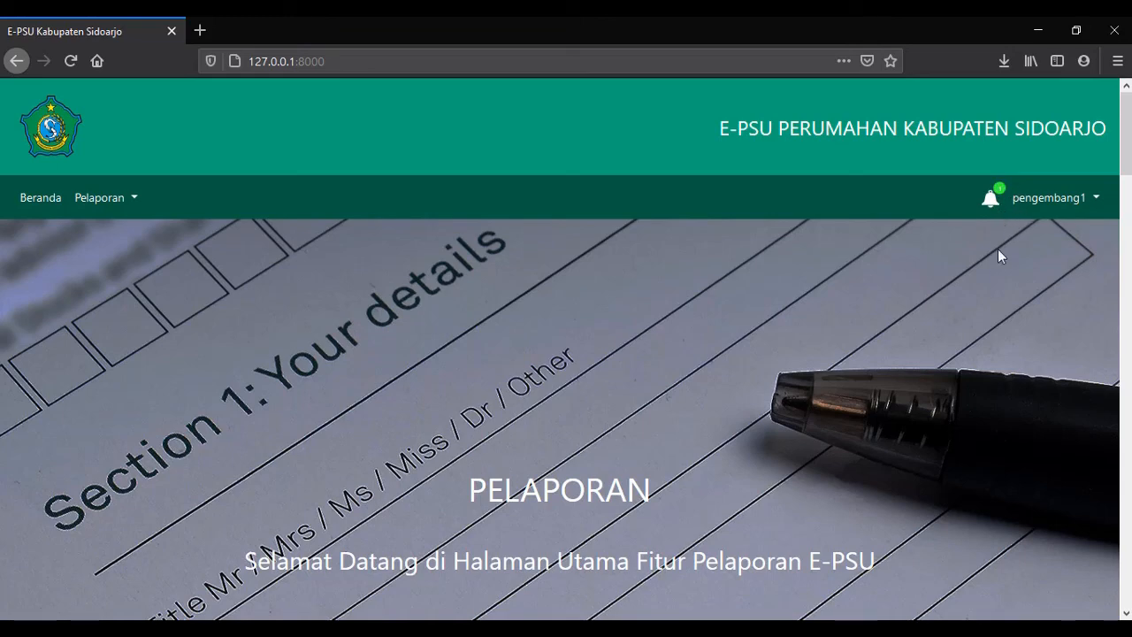
left_click(989, 200)
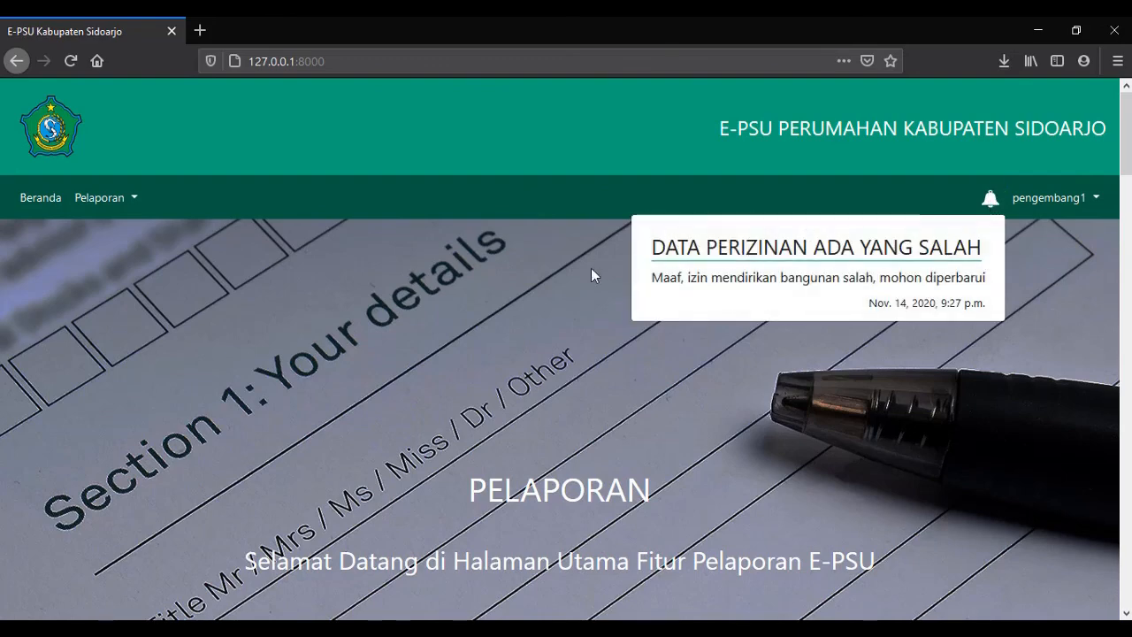
left_click(869, 354)
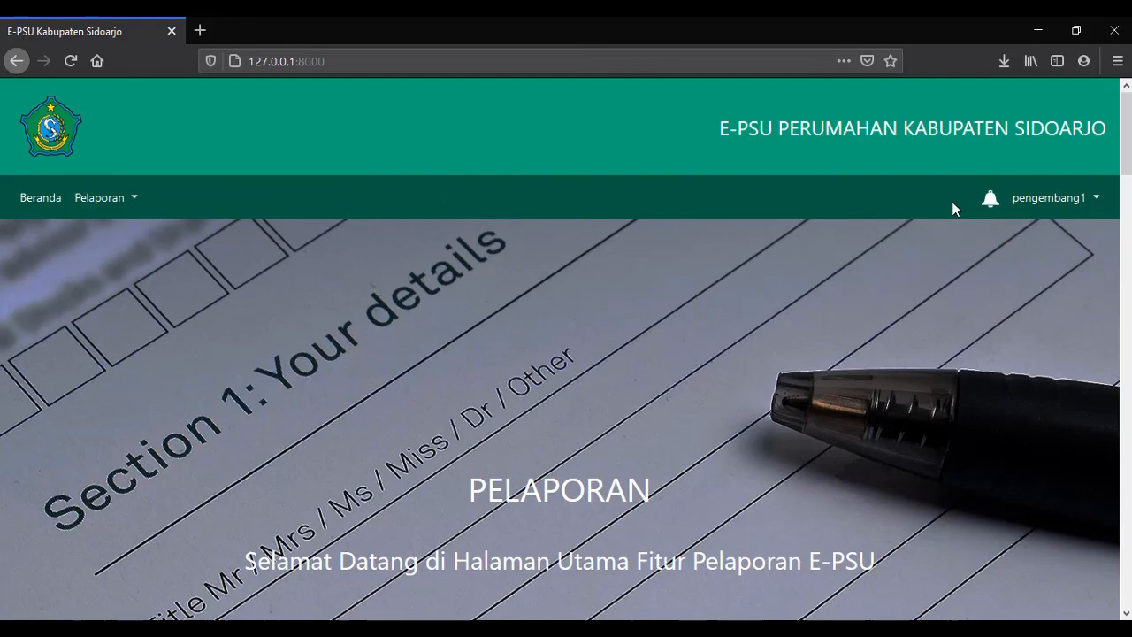
View Lihat Data Perusahaan, return to Beranda Pelaporan, and dismiss the notifications.
left_click(100, 200)
left_click(168, 317)
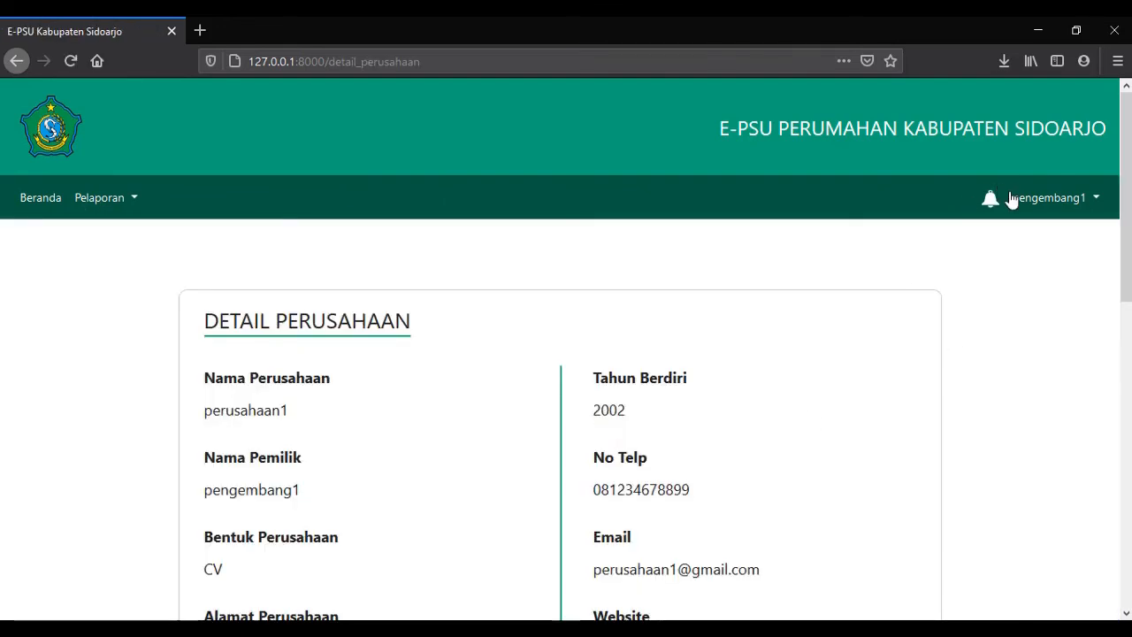
left_click(100, 200)
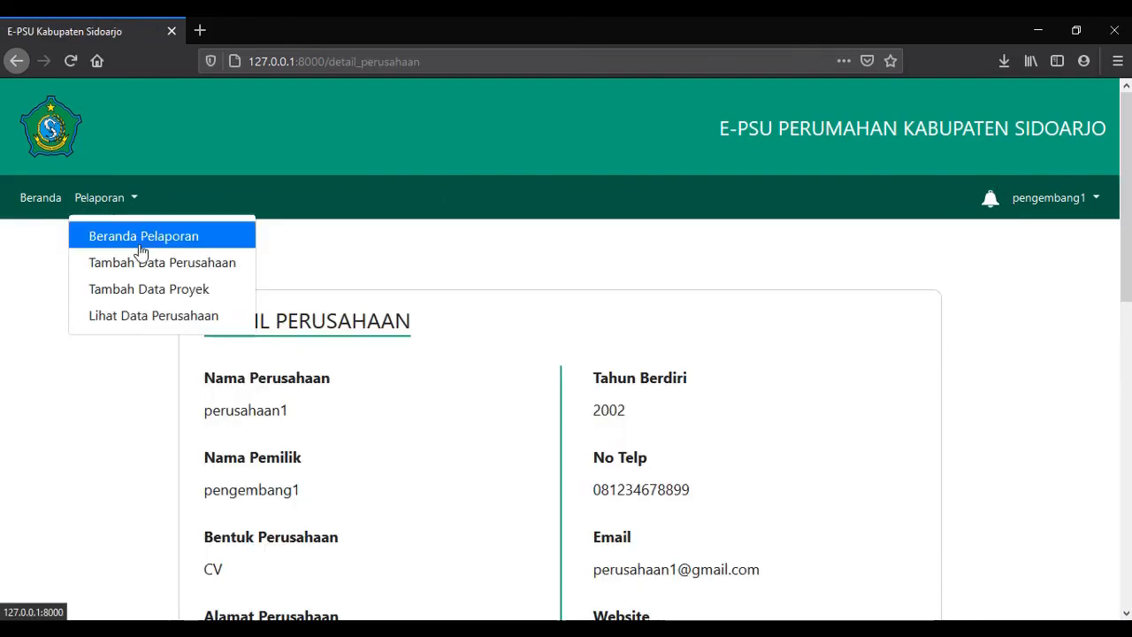
left_click(88, 233)
left_click(990, 201)
left_click(990, 200)
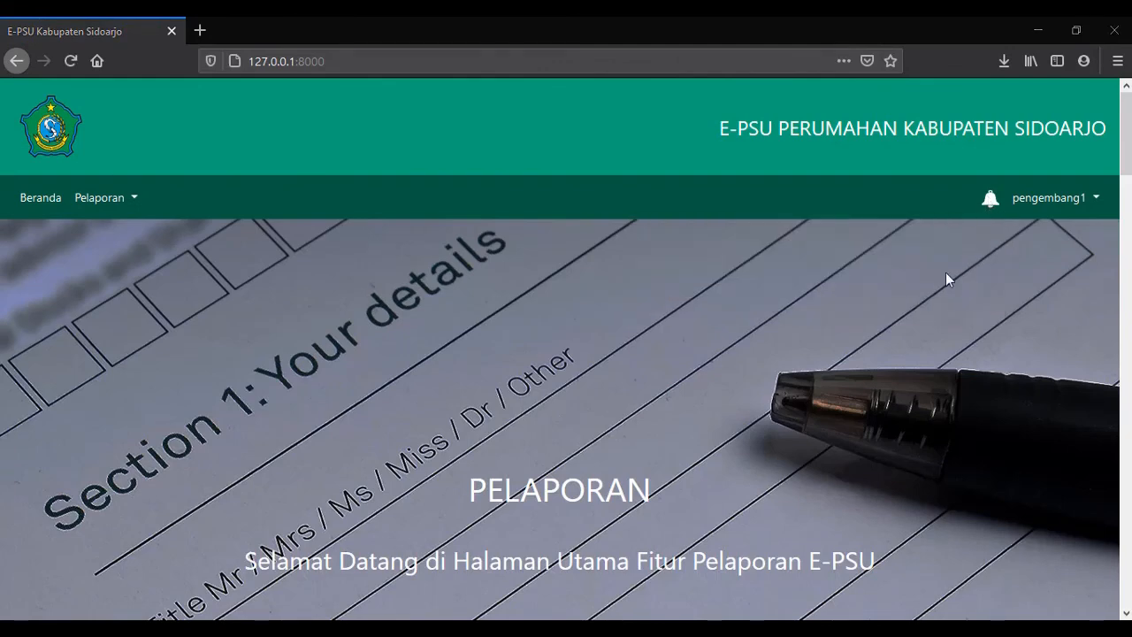